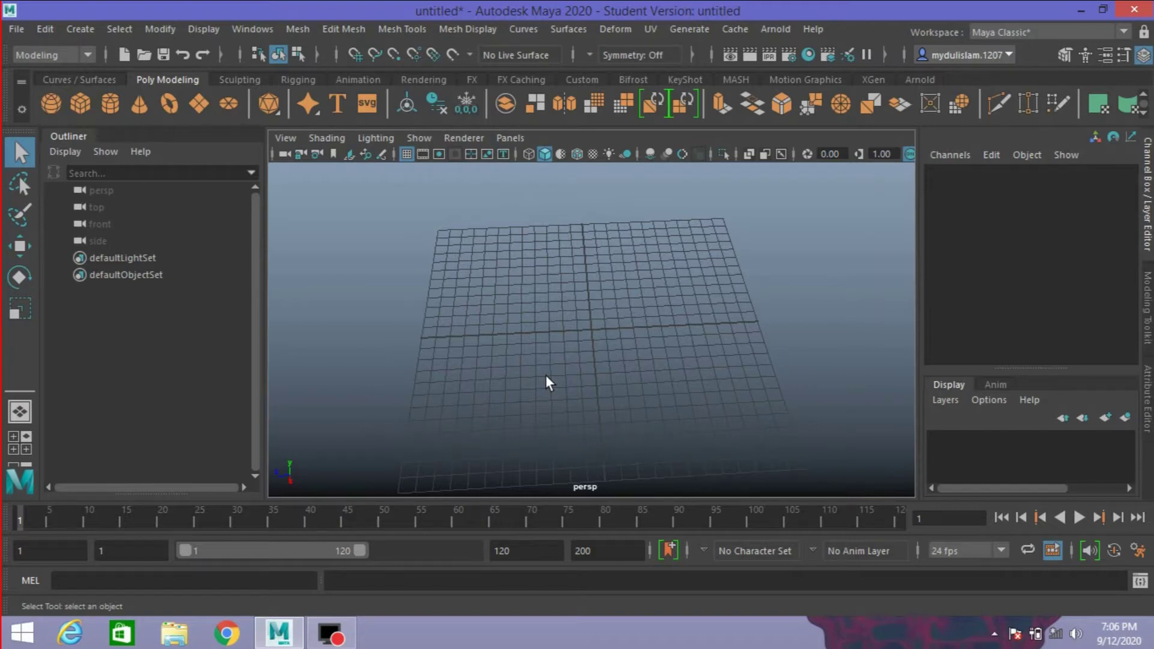
- Switch to the FX menu set, set the nParticle type to Water, and create an emitter
mouse_move(545, 374)
alt+mouse_down()
mouse_move(625, 358)
mouse_move(592, 363)
mouse_move(595, 373)
alt+mouse_up()
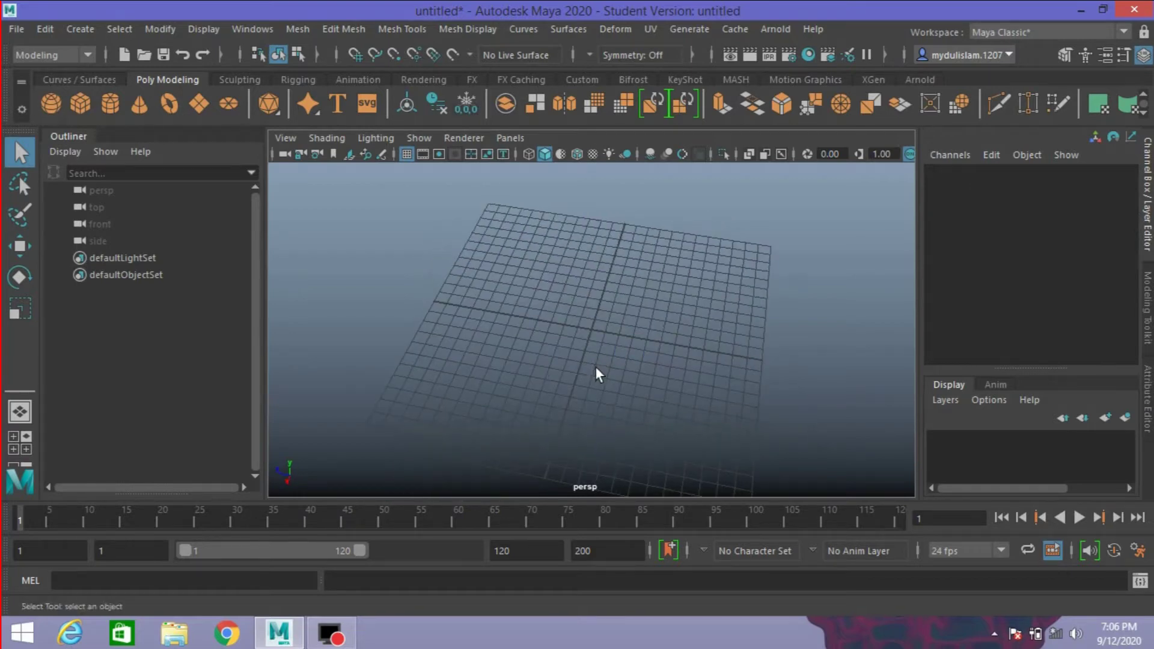
click(82, 49)
click(55, 126)
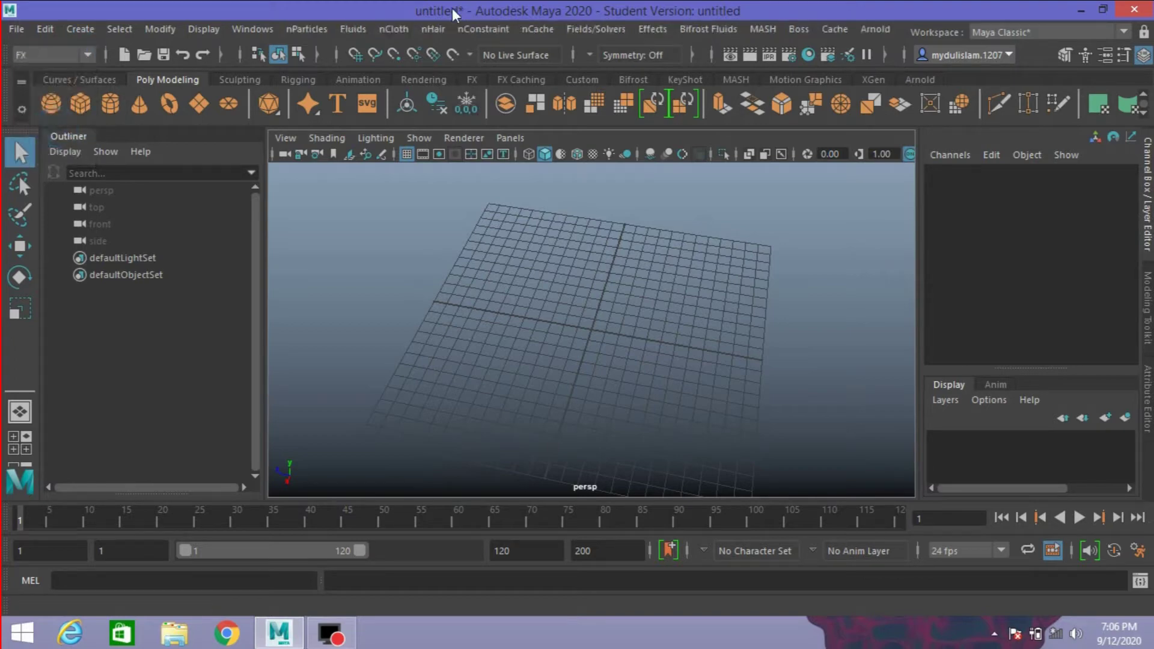
click(311, 27)
mouse_move(361, 208)
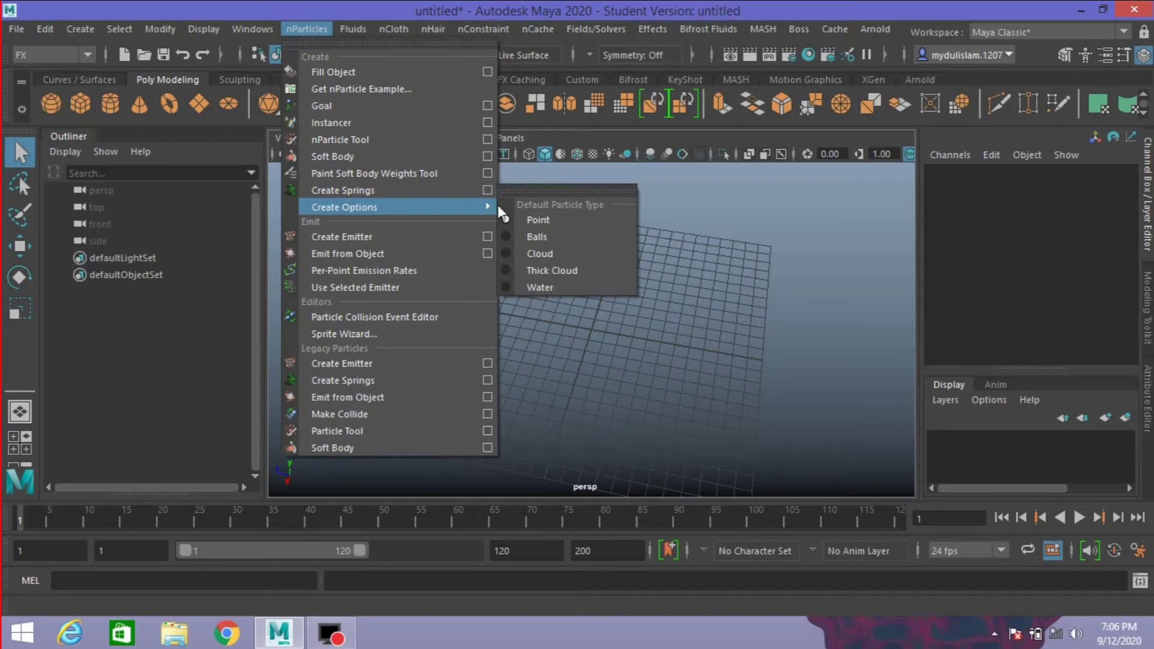
click(518, 284)
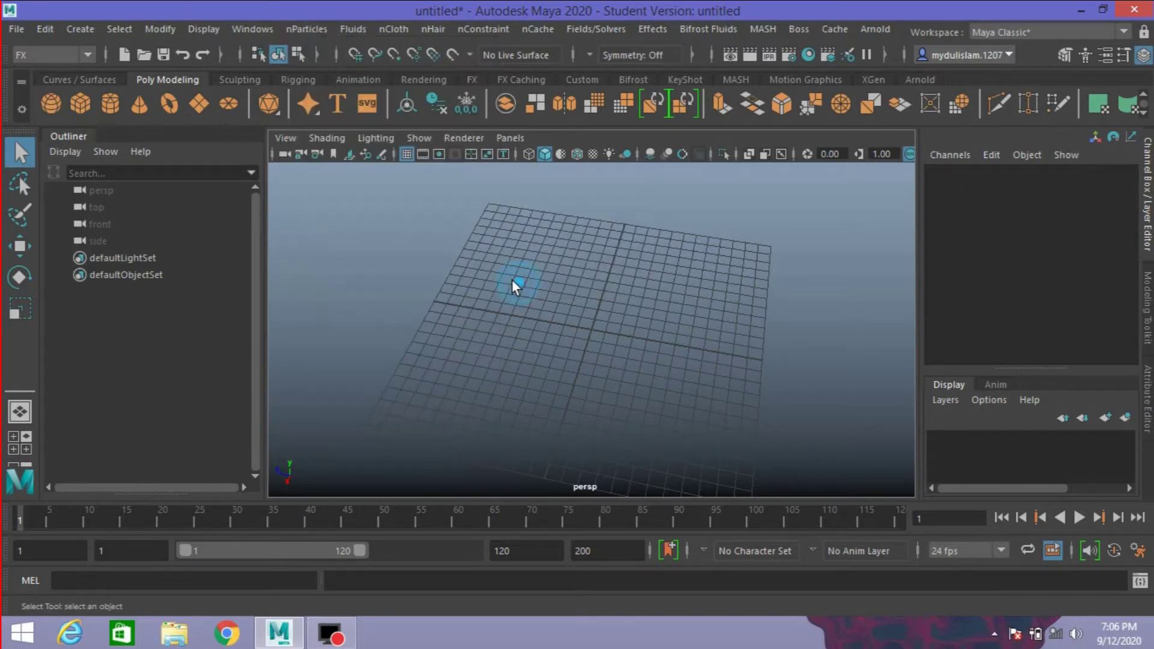
click(300, 30)
mouse_move(344, 206)
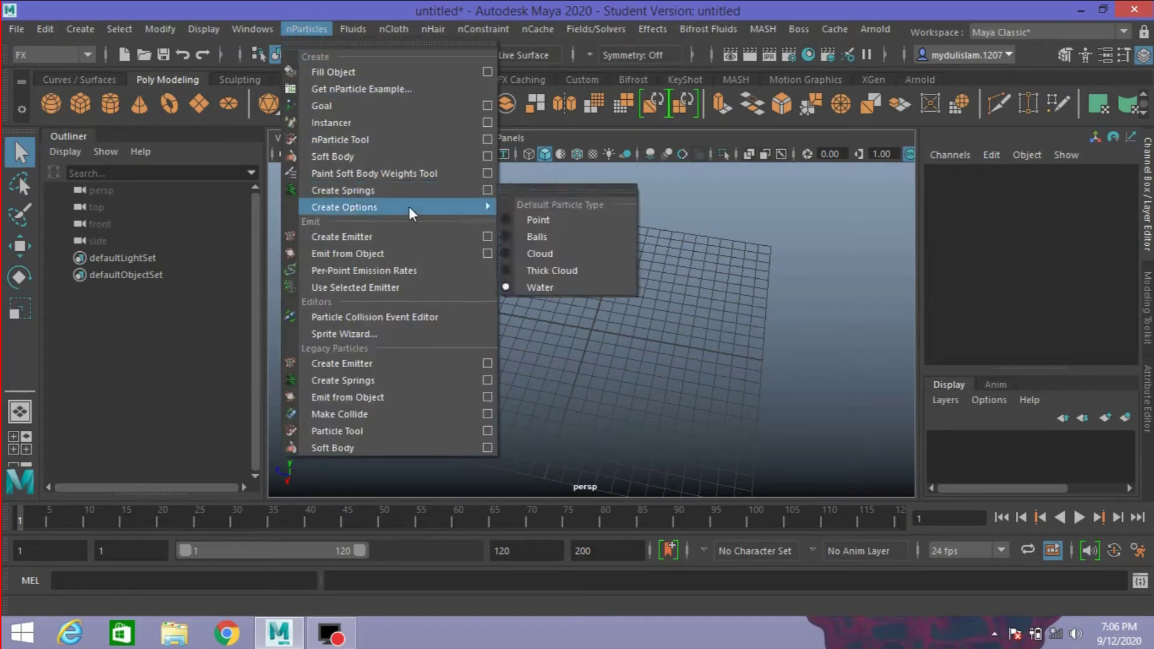
click(469, 236)
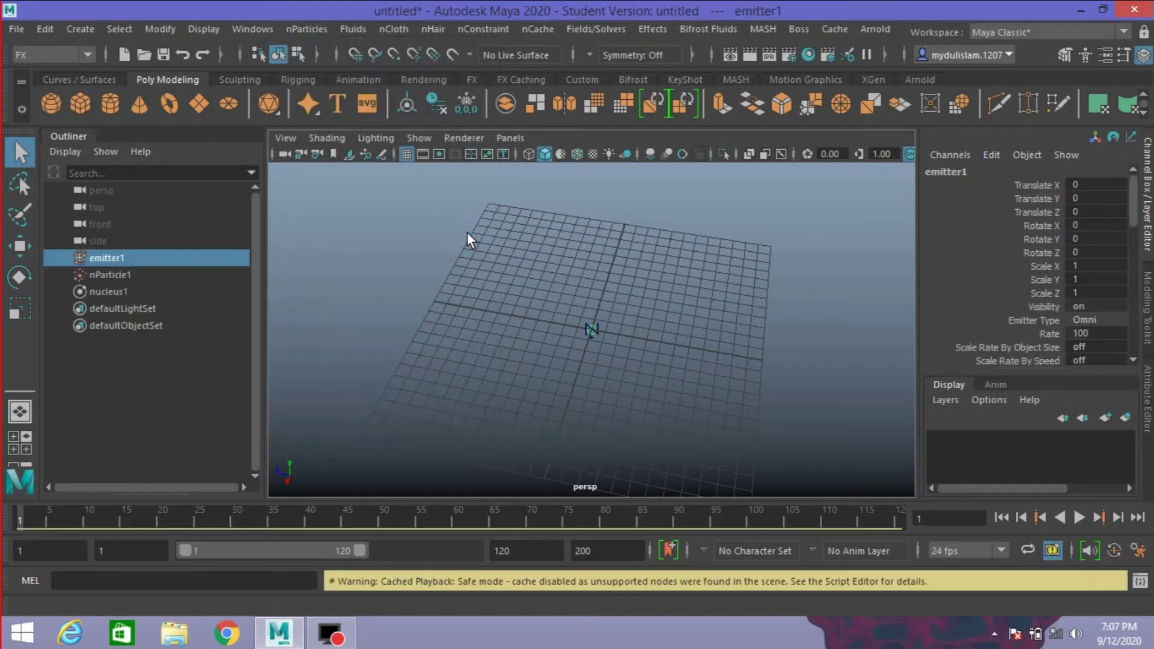
- In emitter1's Attribute Editor, set Emitter Type to Volume and Rate to 500
click(1149, 384)
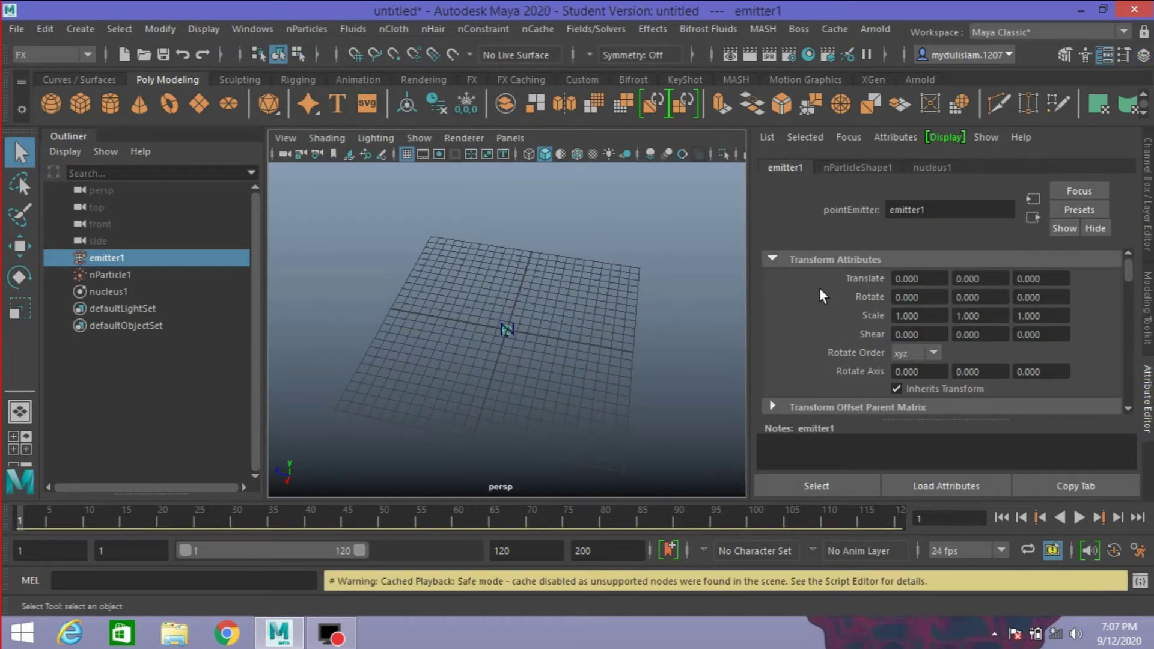
scroll(811, 296, down, 2)
scroll(809, 298, down, 3)
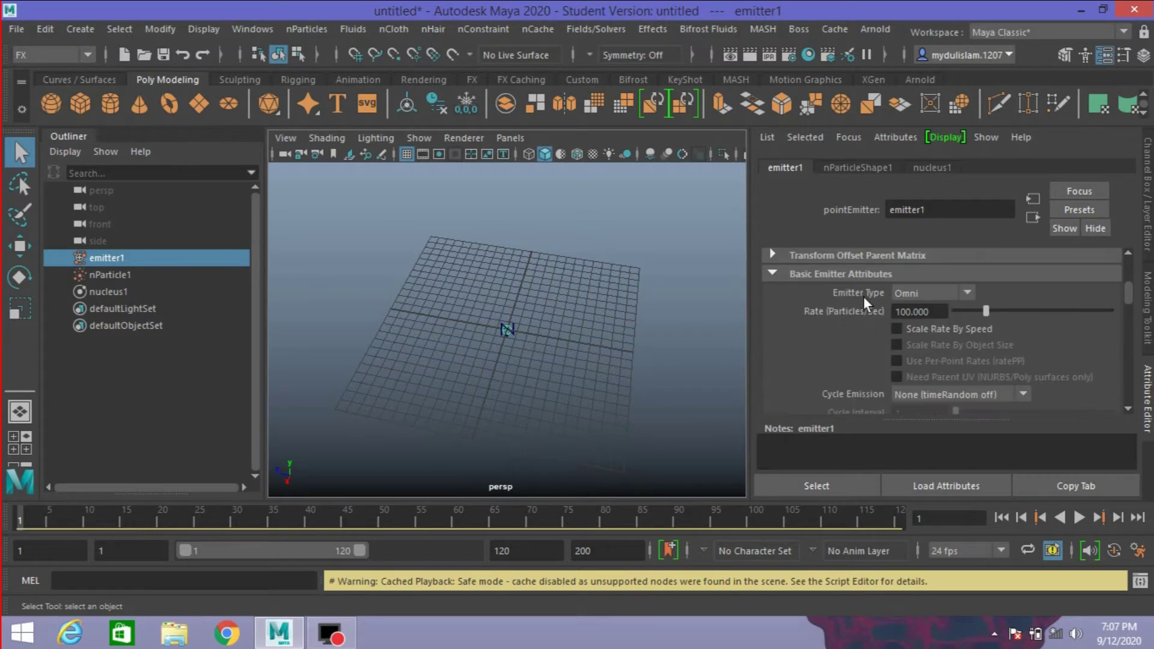
click(918, 293)
click(917, 371)
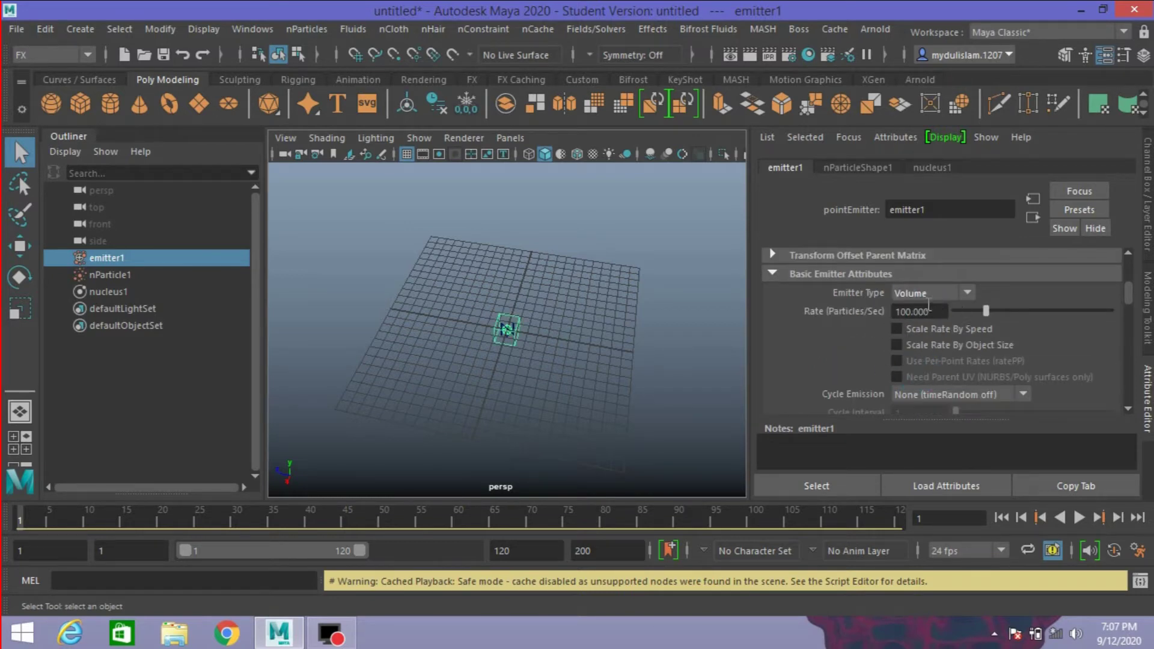
drag(986, 310, 1113, 311)
scroll(827, 320, up, 3)
scroll(826, 319, up, 2)
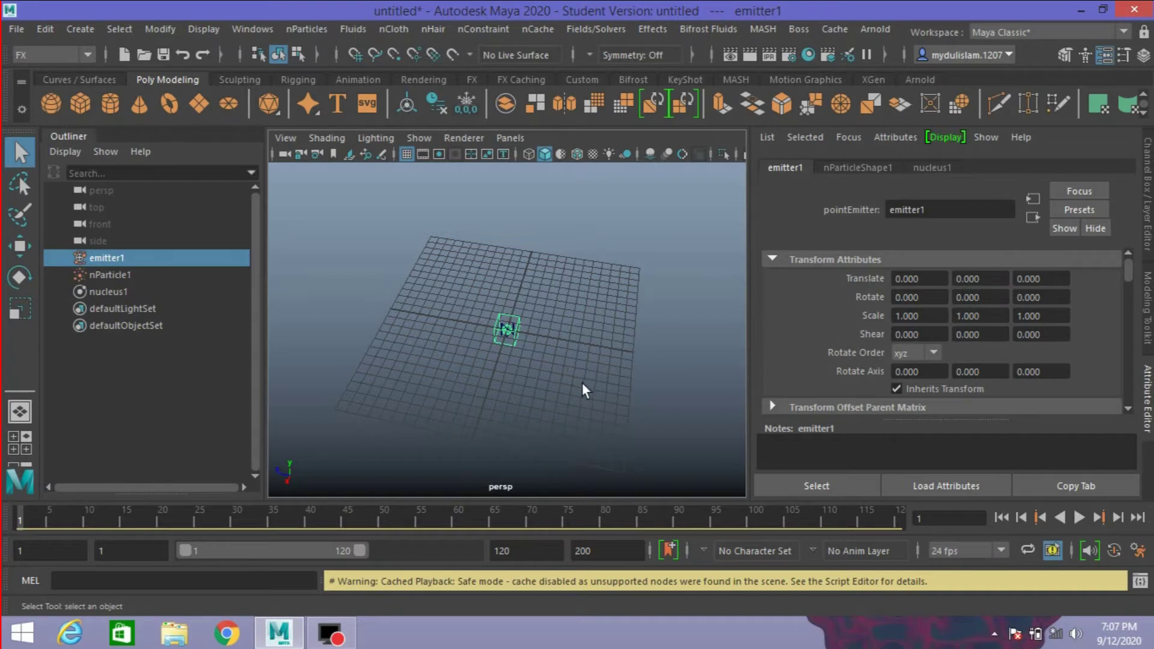
alt+drag(584, 391, 591, 336)
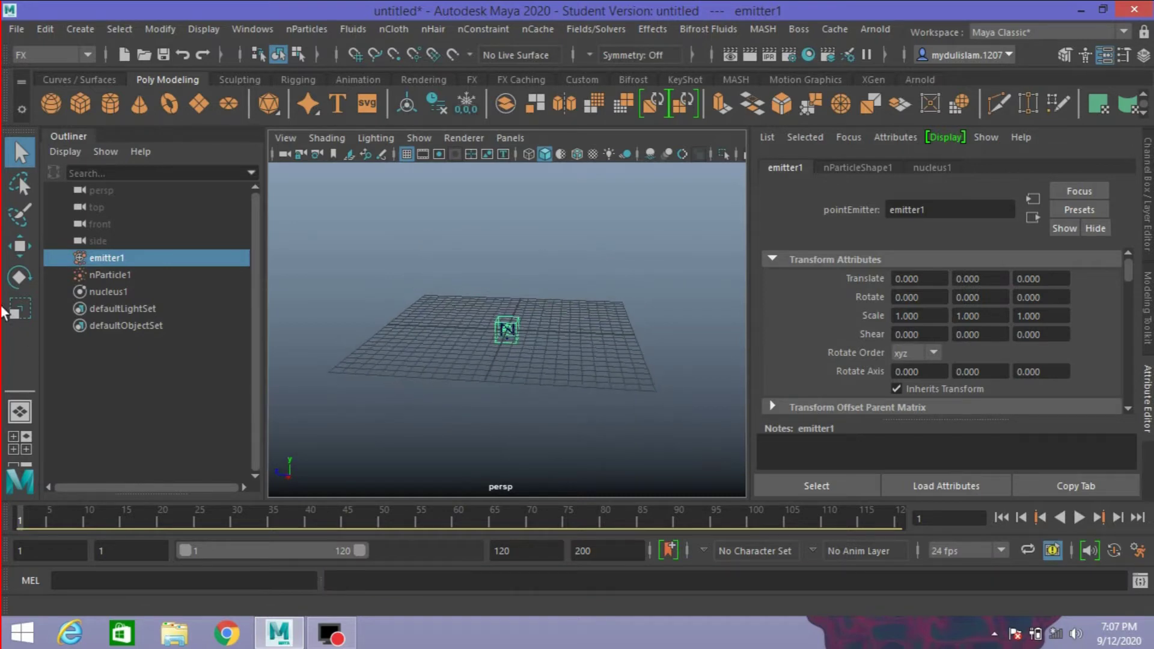
- Move emitter1 up to Y 10.129 and scale its Y to 0.427
click(19, 245)
drag(507, 283, 507, 183)
mouse_move(598, 325)
alt+mouse_down()
mouse_move(606, 368)
mouse_move(618, 343)
mouse_move(621, 368)
alt+mouse_up()
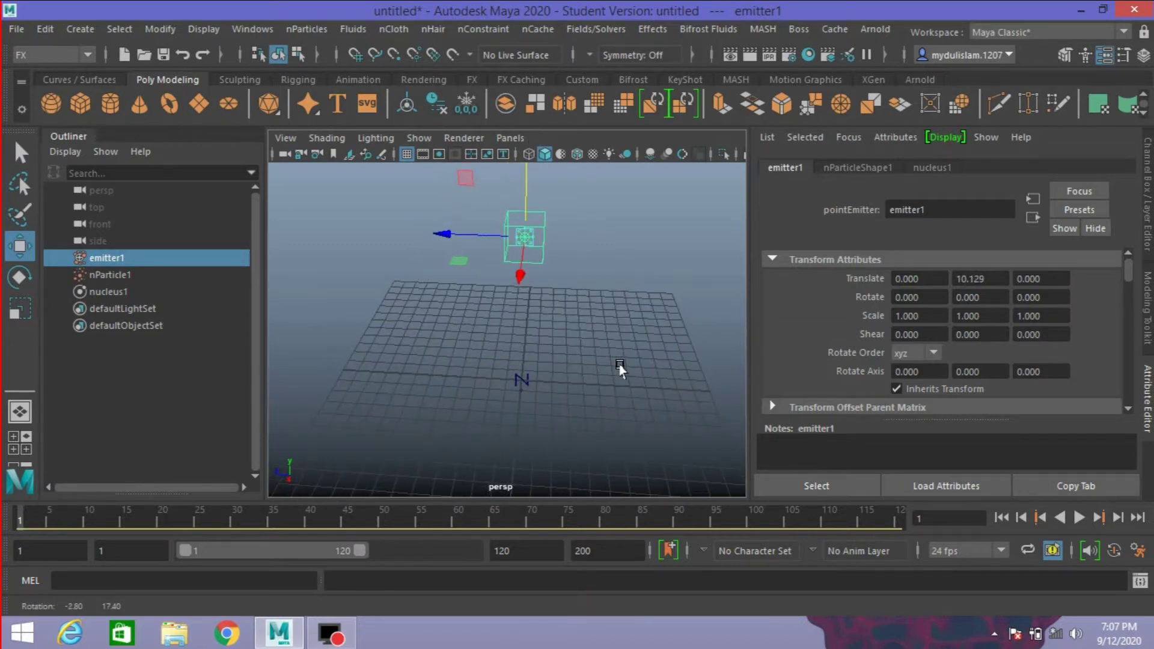
click(19, 309)
alt+drag(529, 201, 516, 257)
mouse_move(587, 265)
alt+mouse_down()
mouse_move(587, 279)
mouse_move(598, 258)
alt+mouse_up()
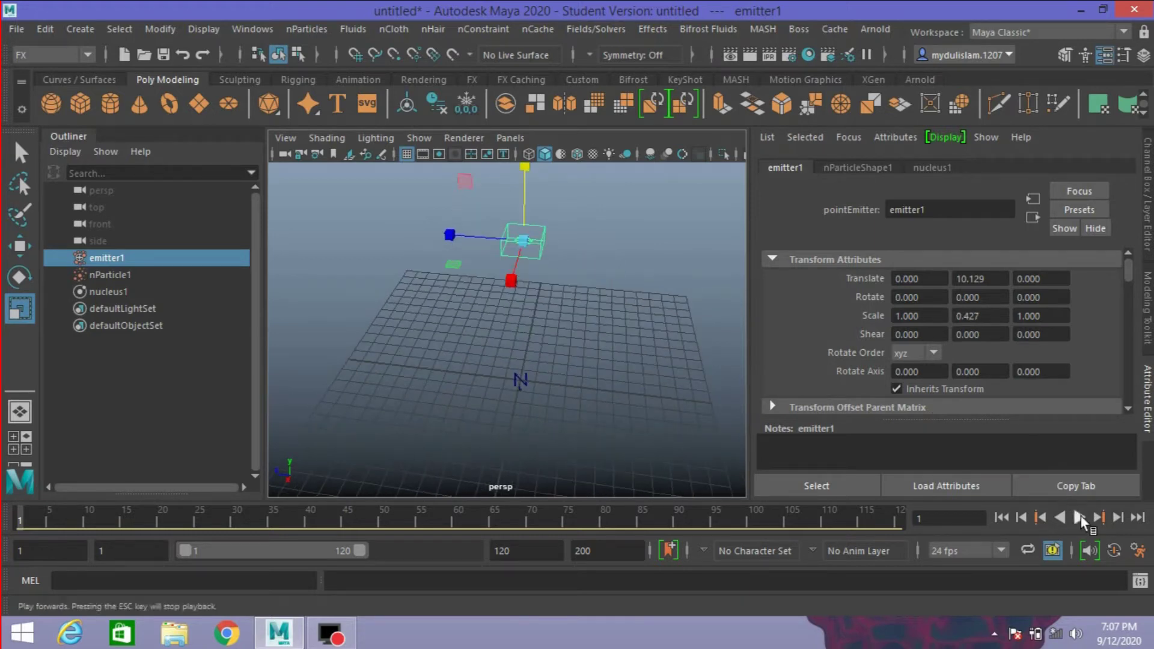
- Play the simulation to frame 34 to watch particles fall toward the grid
click(1080, 517)
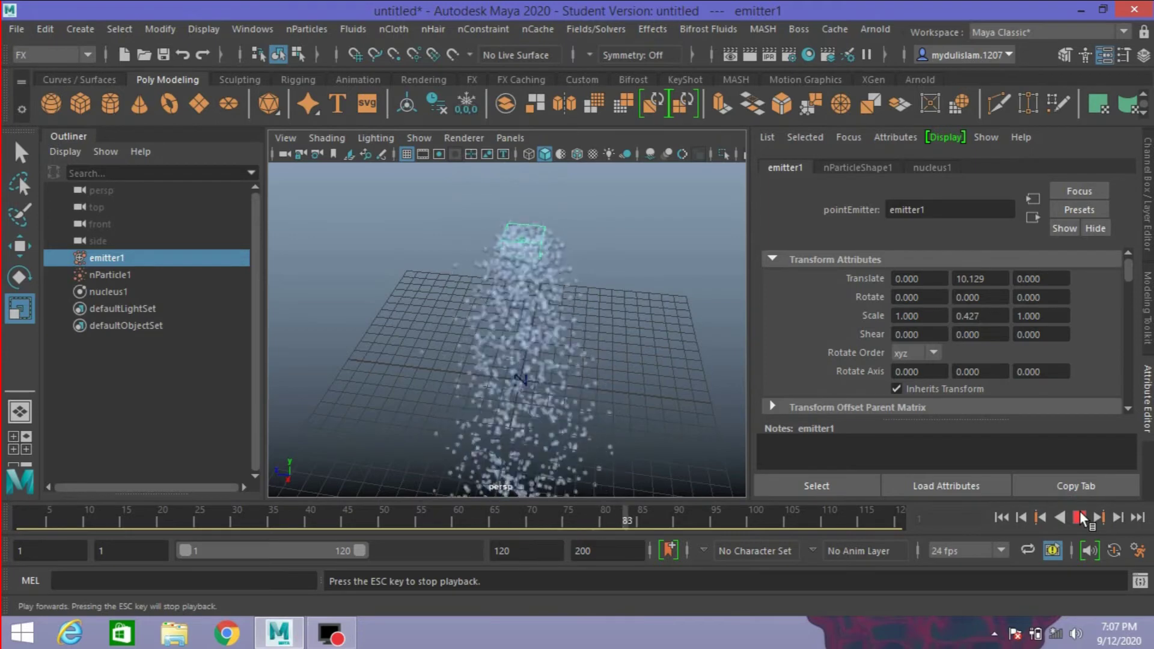
click(1080, 517)
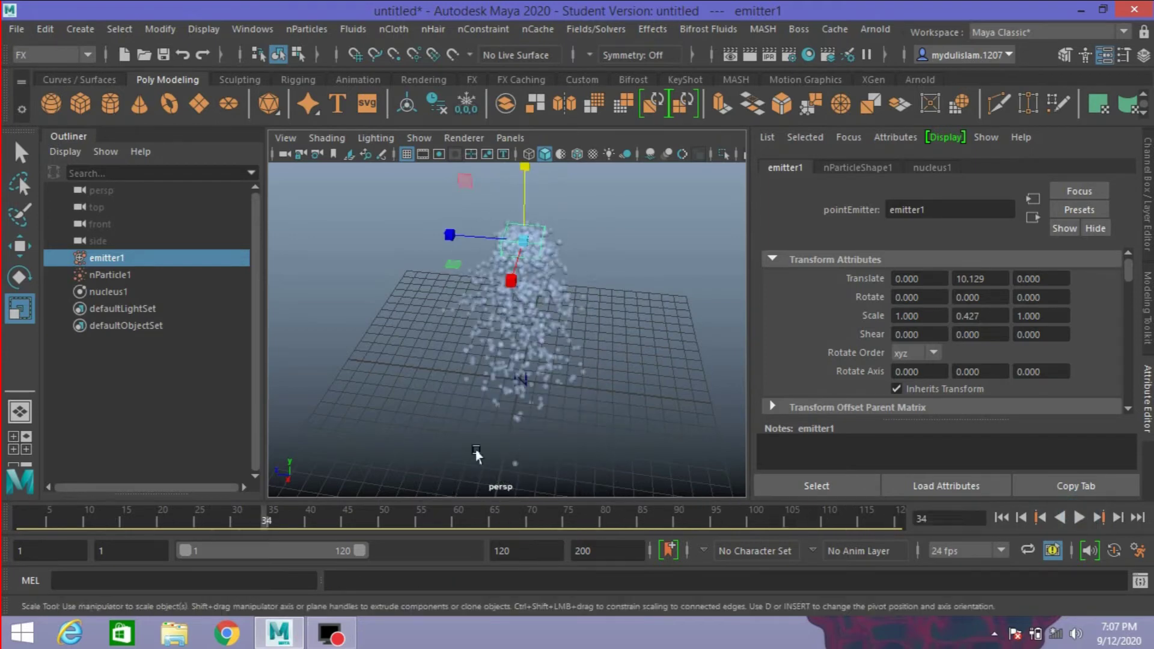
alt+drag(401, 399, 420, 391)
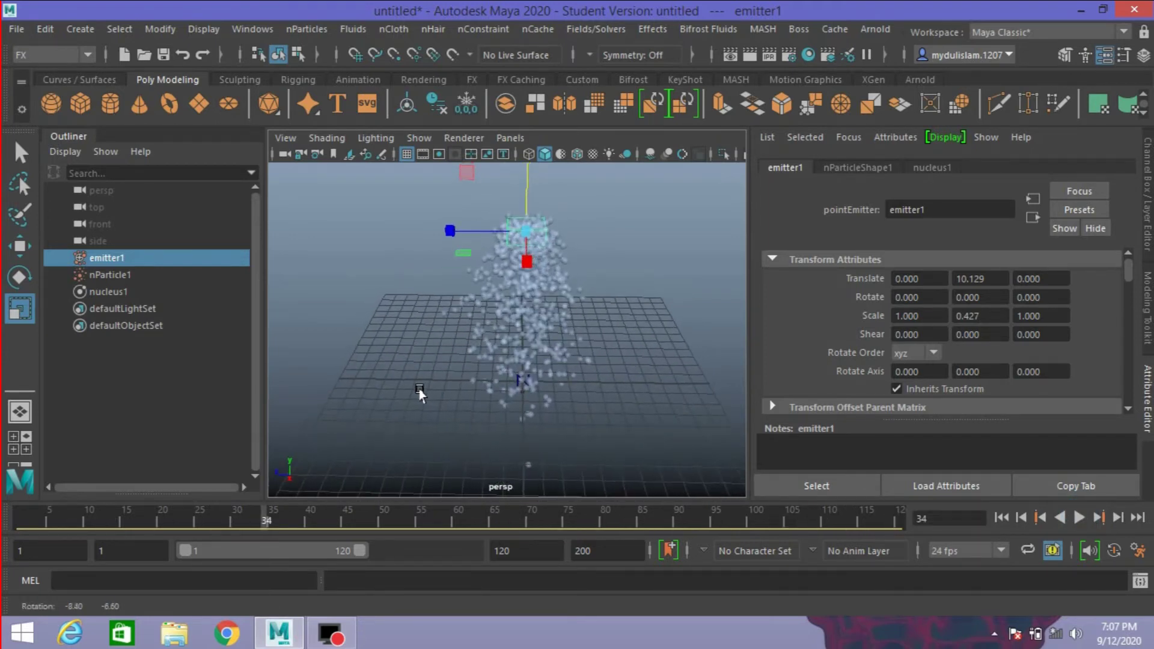
- Create a 3D fluid container and raise it about 7 units
click(348, 29)
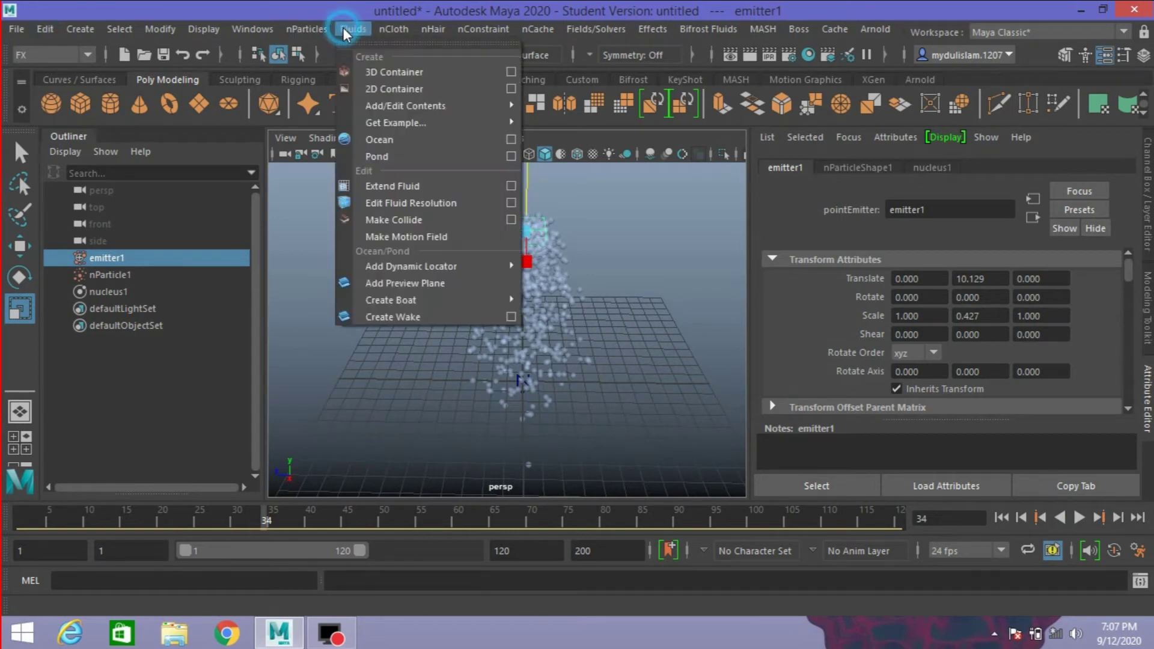
click(369, 68)
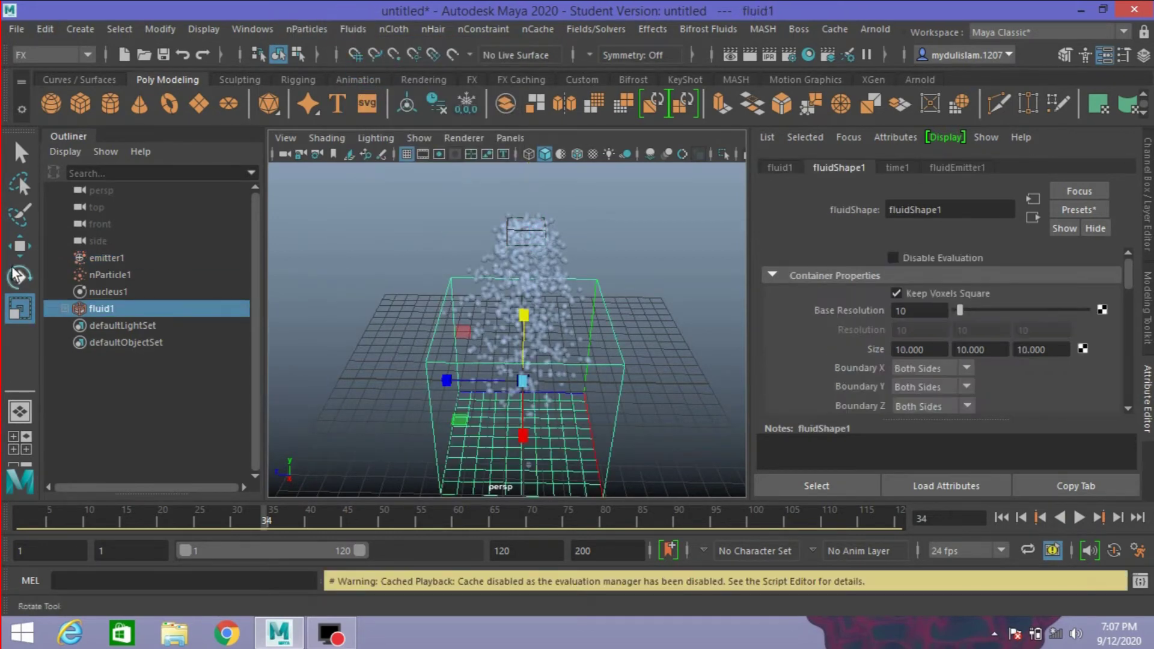
click(20, 245)
mouse_move(569, 387)
alt+mouse_down()
mouse_move(570, 349)
mouse_move(541, 342)
alt+mouse_up()
click(20, 154)
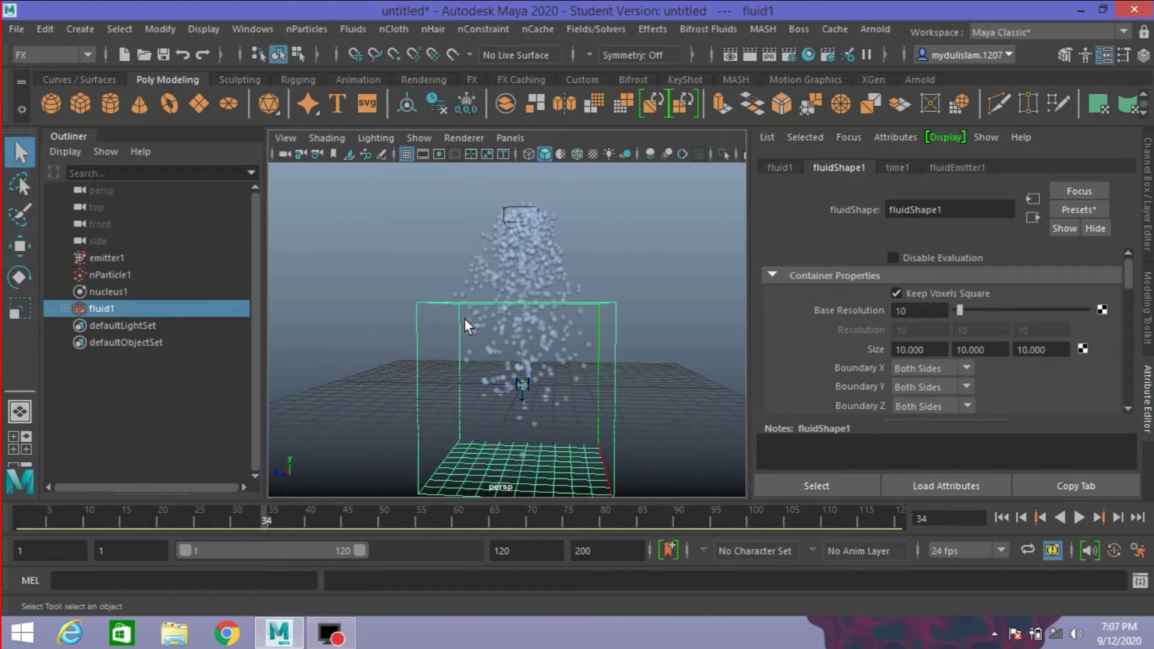
click(20, 245)
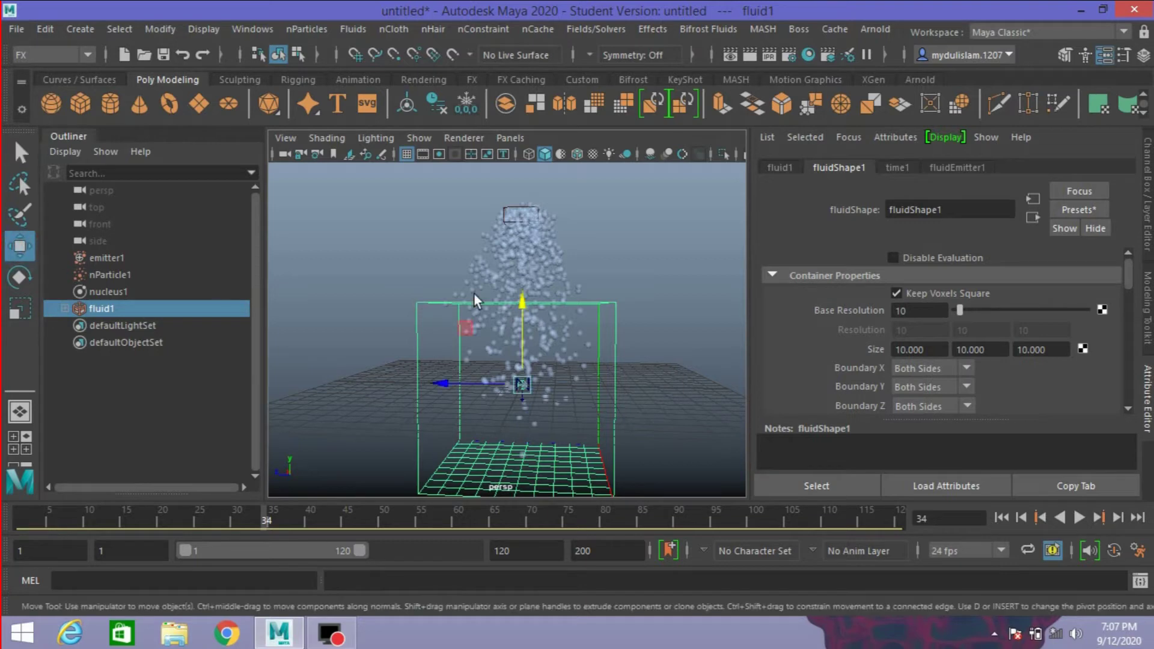
drag(523, 297, 525, 180)
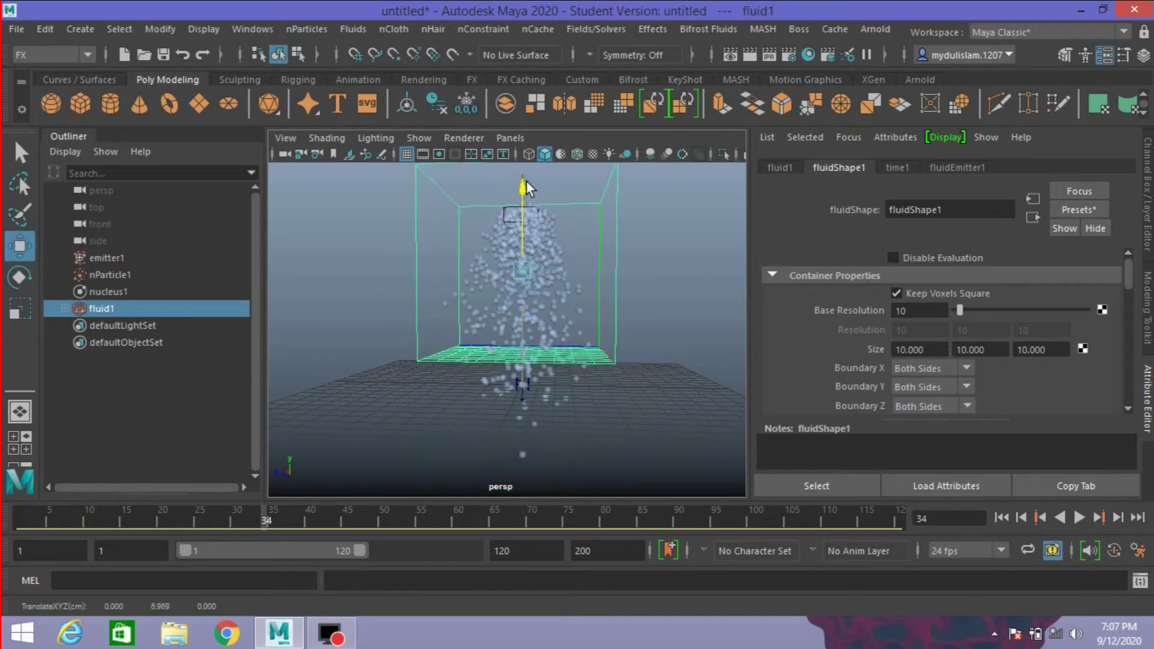
mouse_move(585, 267)
alt+mouse_down()
mouse_move(582, 294)
mouse_move(517, 253)
mouse_move(527, 260)
alt+mouse_up()
scroll(580, 293, up, 5)
scroll(581, 293, down, 3)
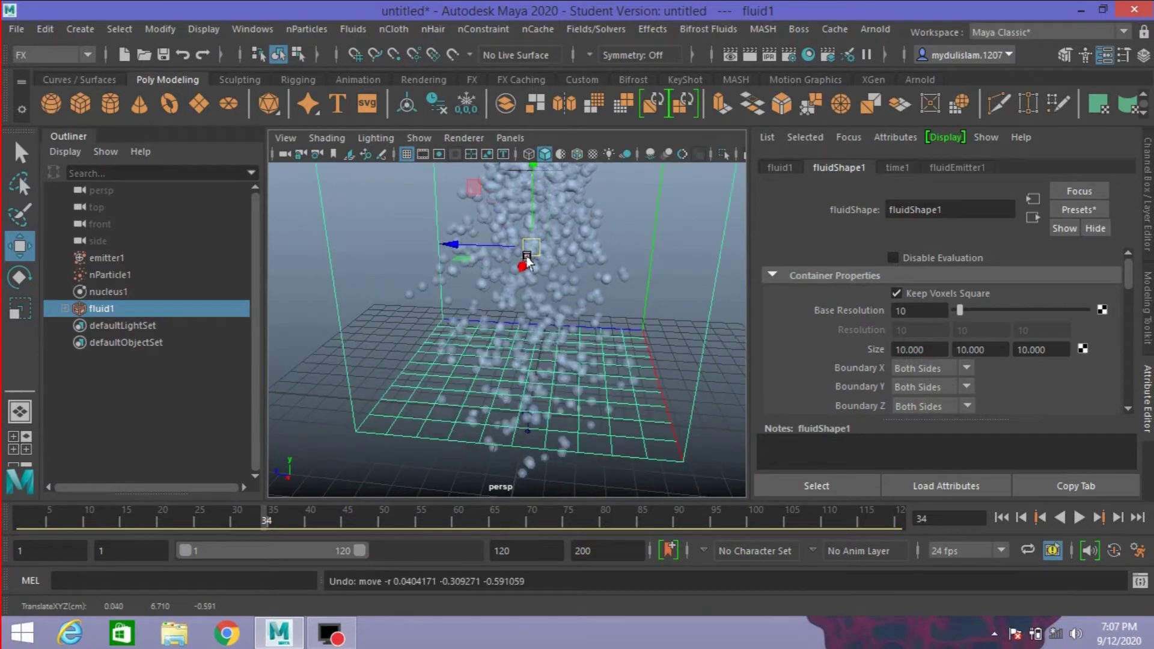
- Select the nParticle1 particles inside the container
key(q)
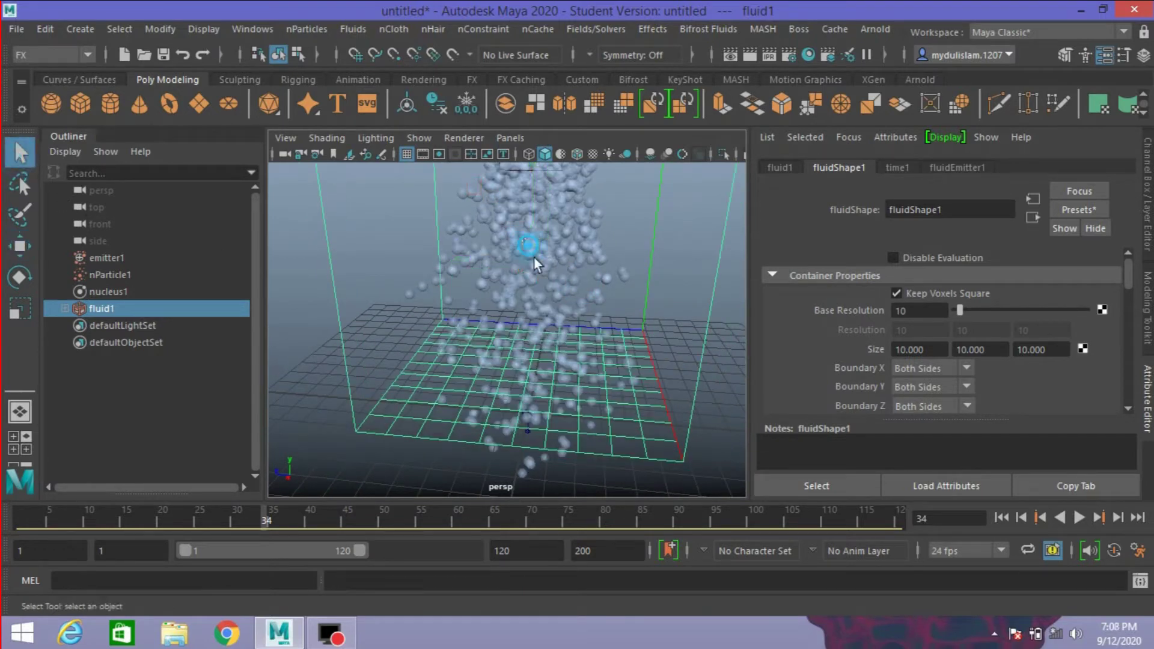
click(534, 259)
alt+drag(547, 266, 553, 273)
scroll(550, 261, down, 5)
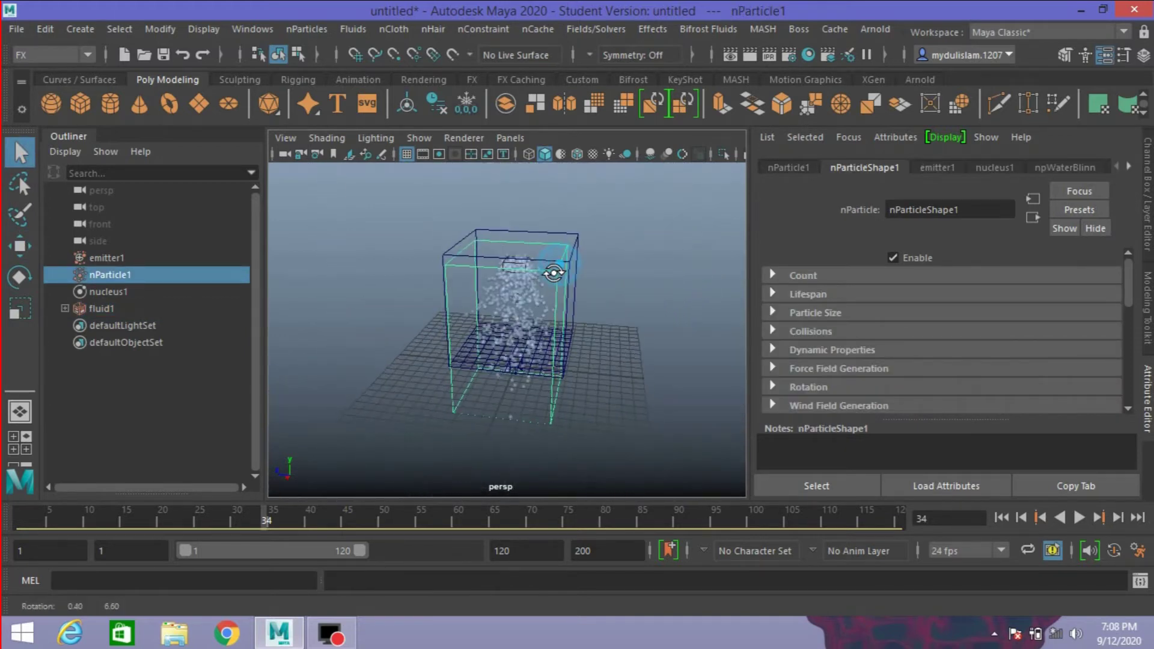
scroll(548, 275, down, 3)
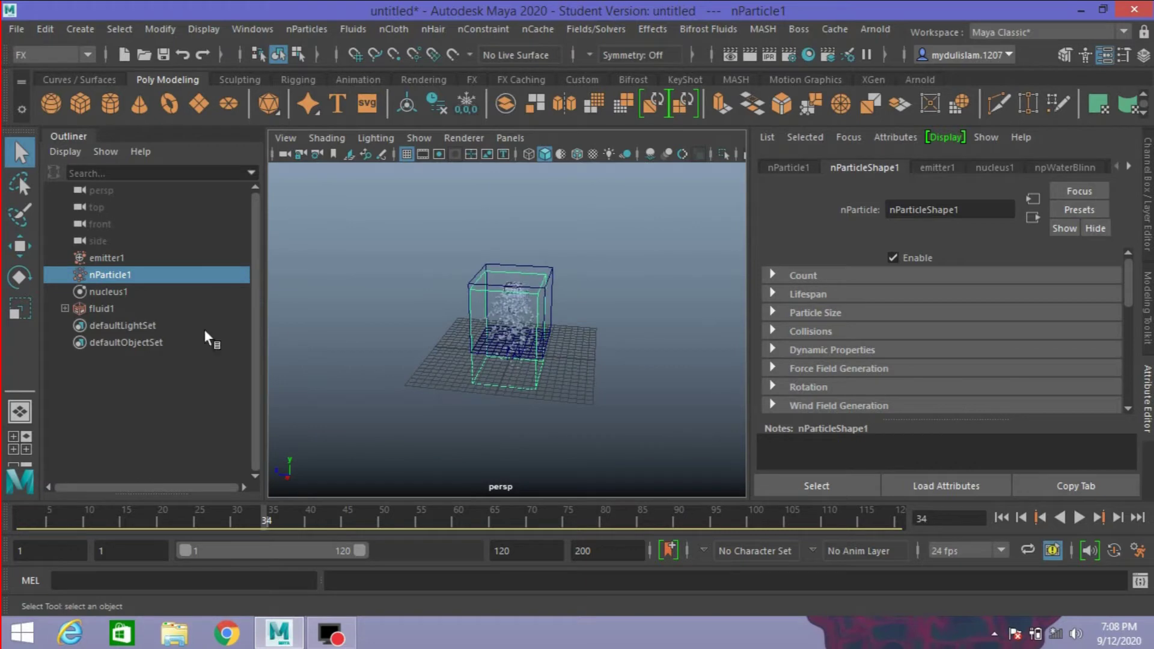
- Raise the fluid1 container higher above the particles
click(105, 308)
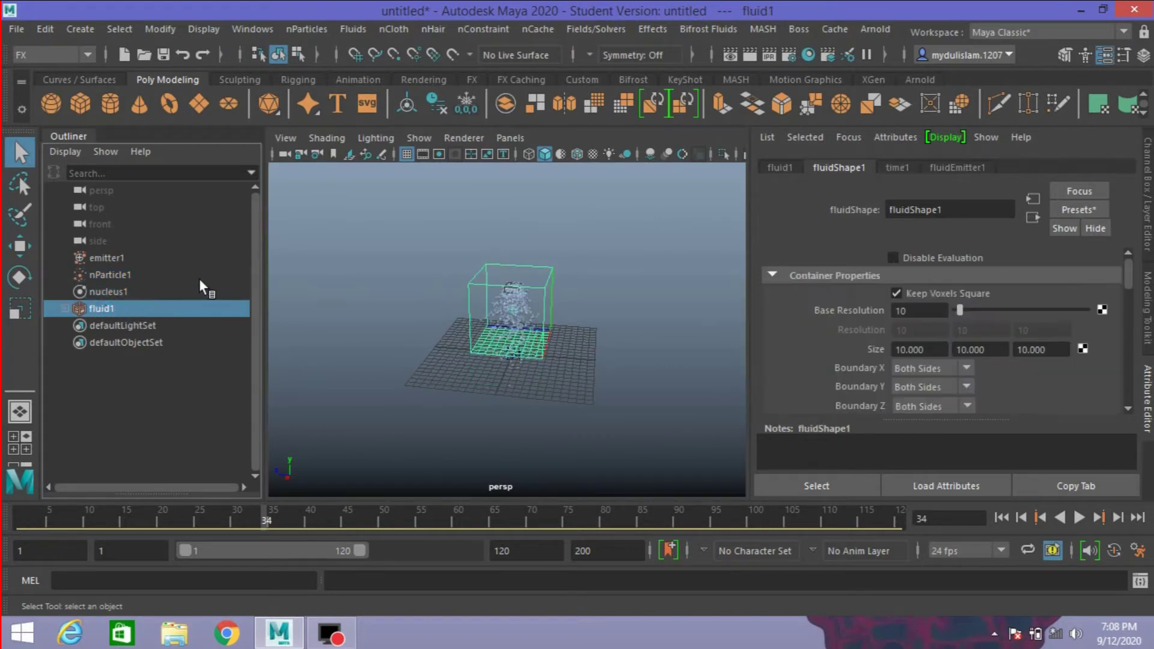
key(w)
drag(512, 238, 505, 220)
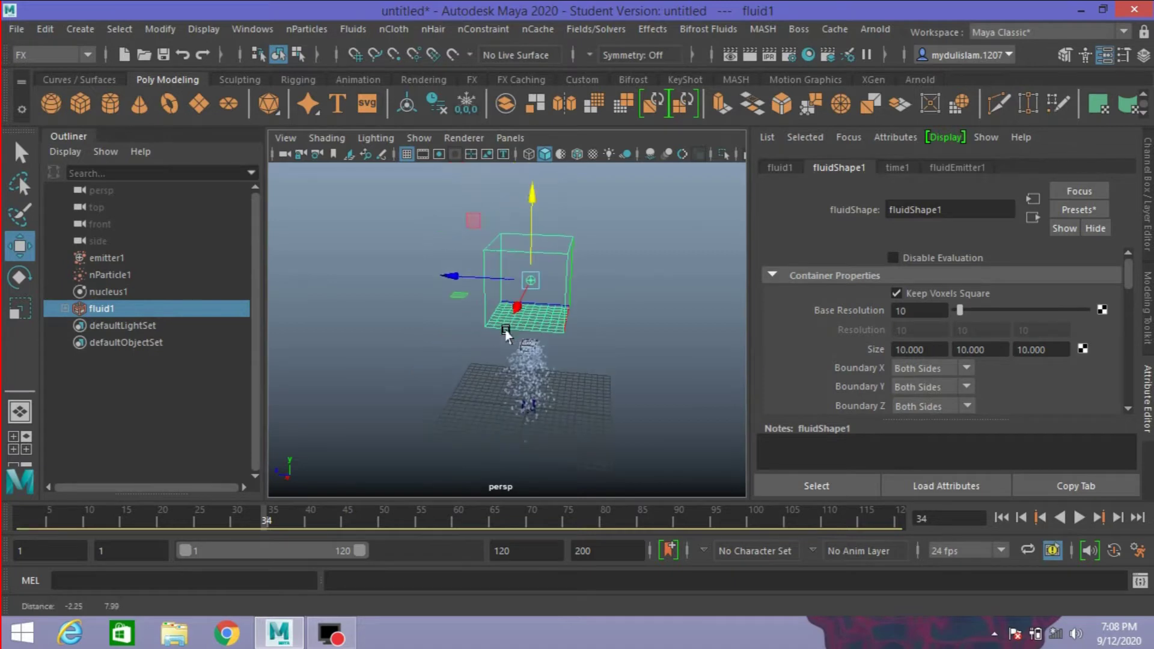
scroll(505, 324, up, 5)
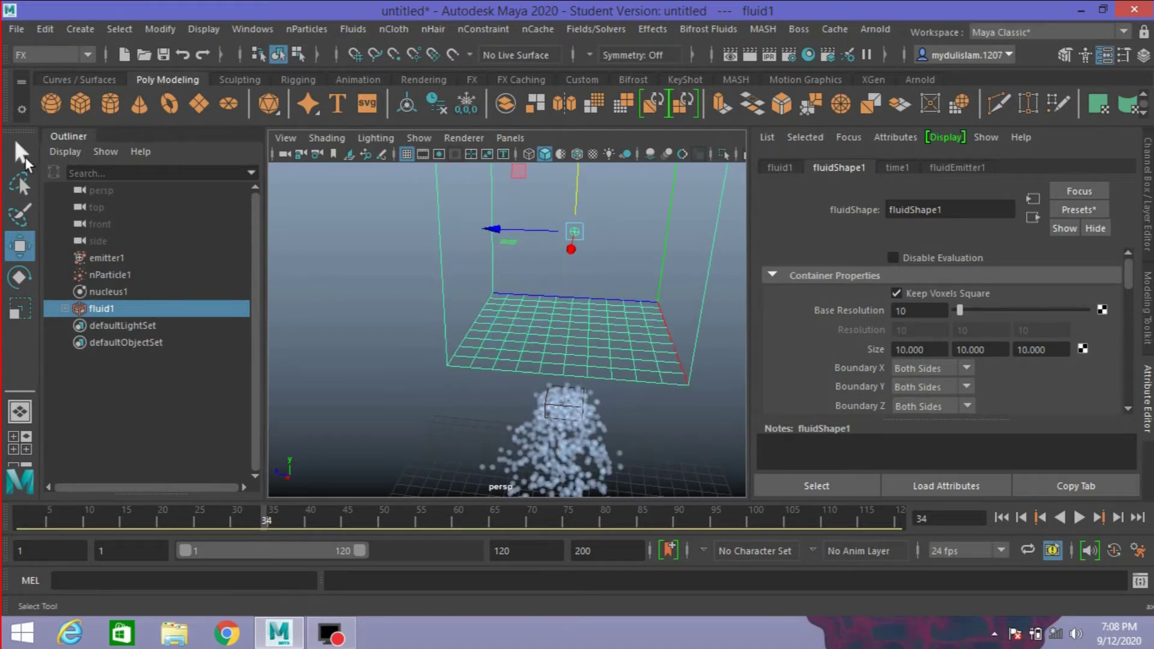
key(q)
- Delete fluidEmitter1, the default emitter nested under fluid1 in the Outliner
click(590, 252)
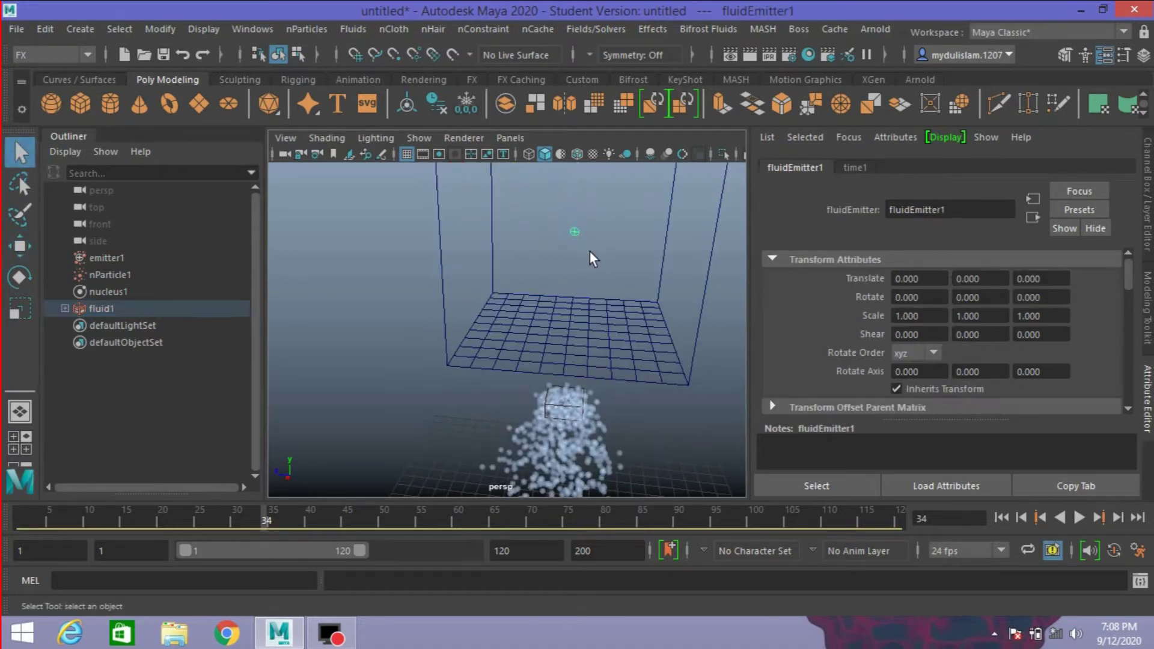
click(65, 308)
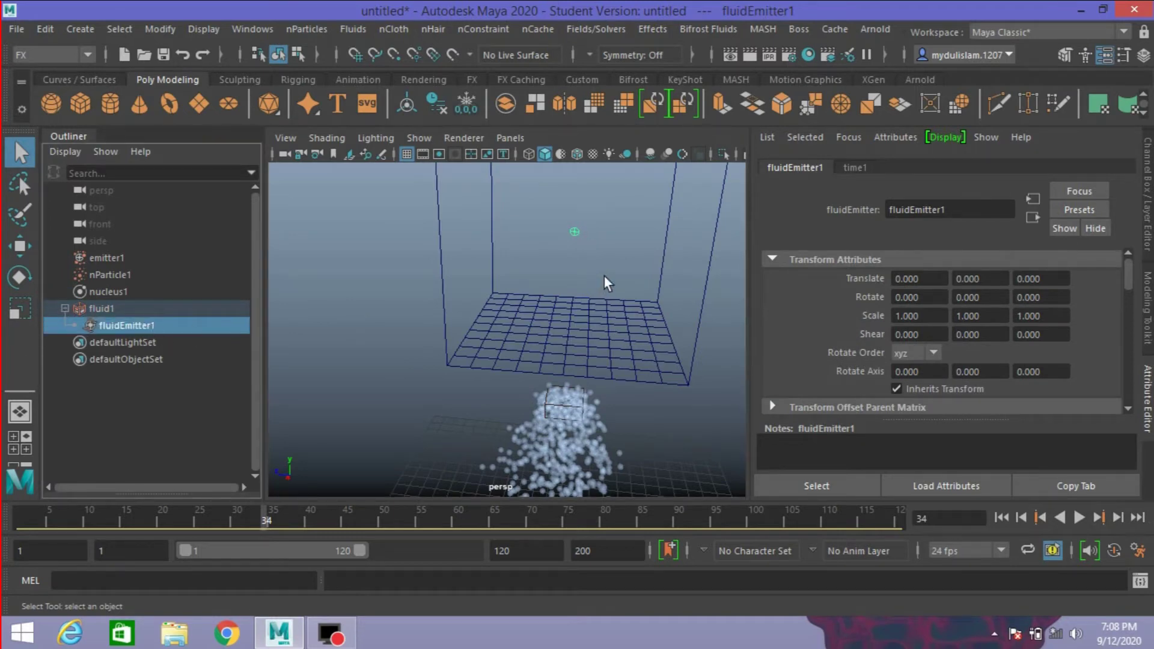
scroll(605, 277, down, 3)
key(Delete)
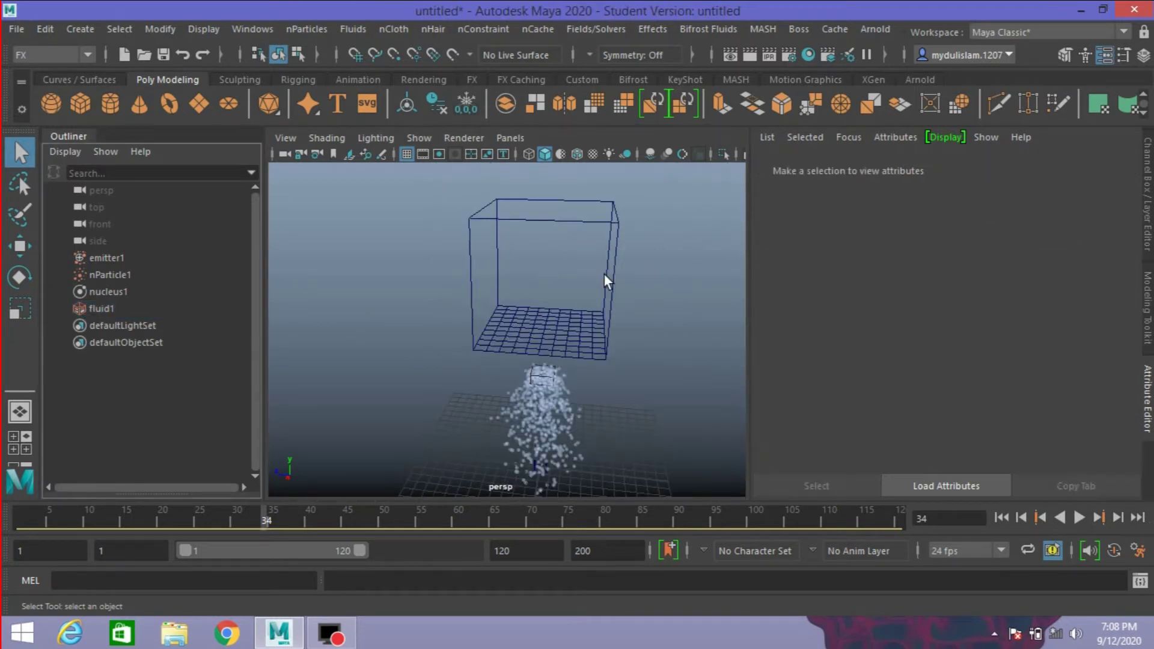
alt+drag(590, 281, 611, 288)
scroll(604, 279, down, 2)
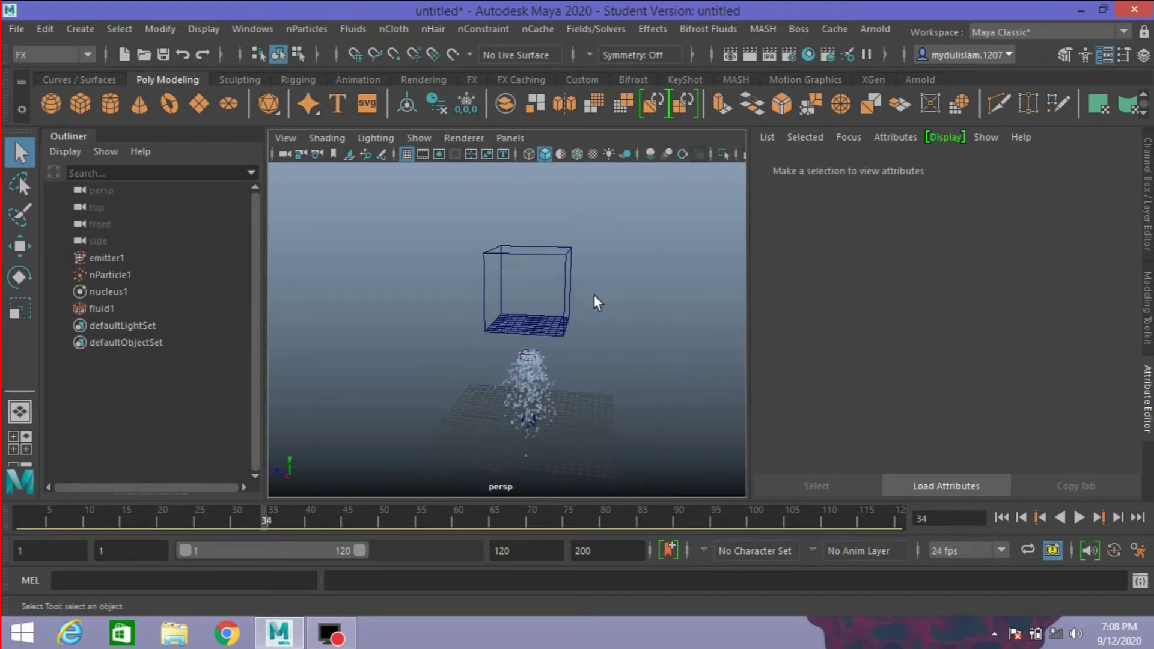
- Move the fluid1 container back around the emitter
click(551, 282)
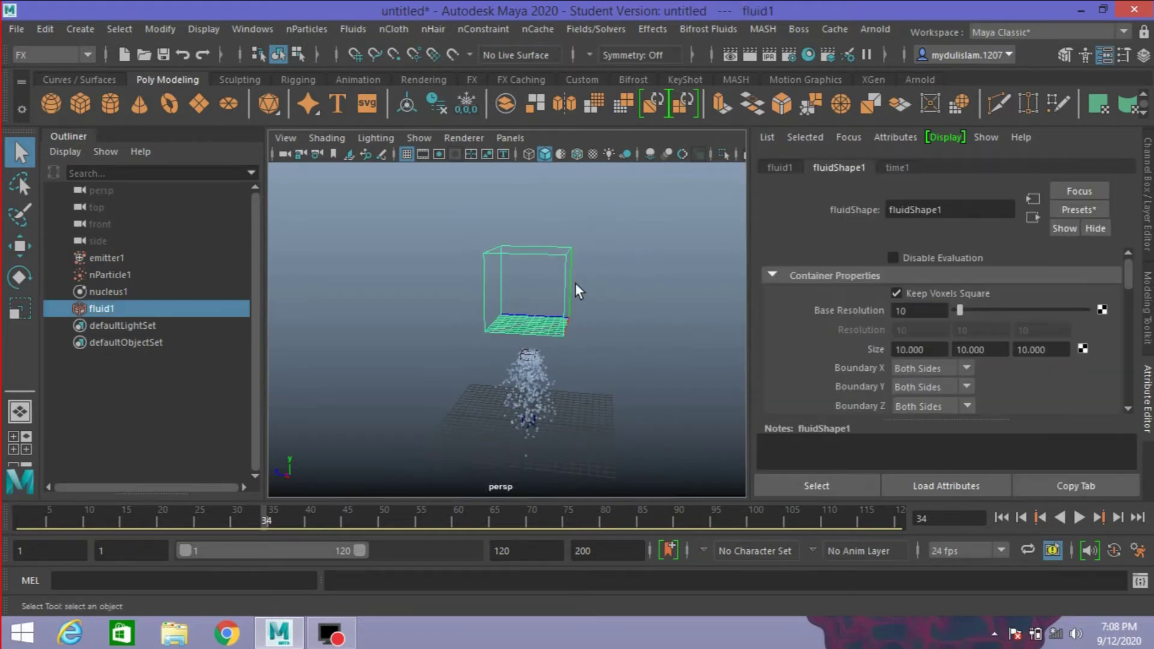
click(19, 245)
drag(528, 206, 545, 250)
scroll(614, 294, up, 3)
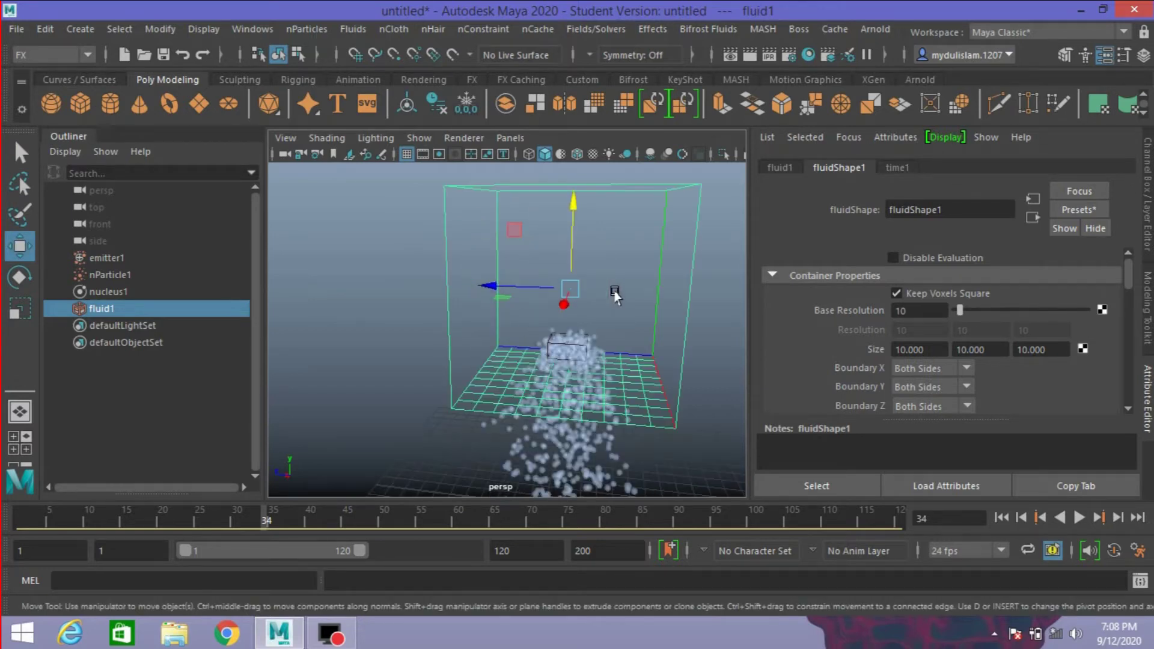
scroll(607, 282, up, 2)
scroll(600, 268, down, 5)
- Shrink fluid1 uniformly to about 0.427 and view the scene from above
click(19, 310)
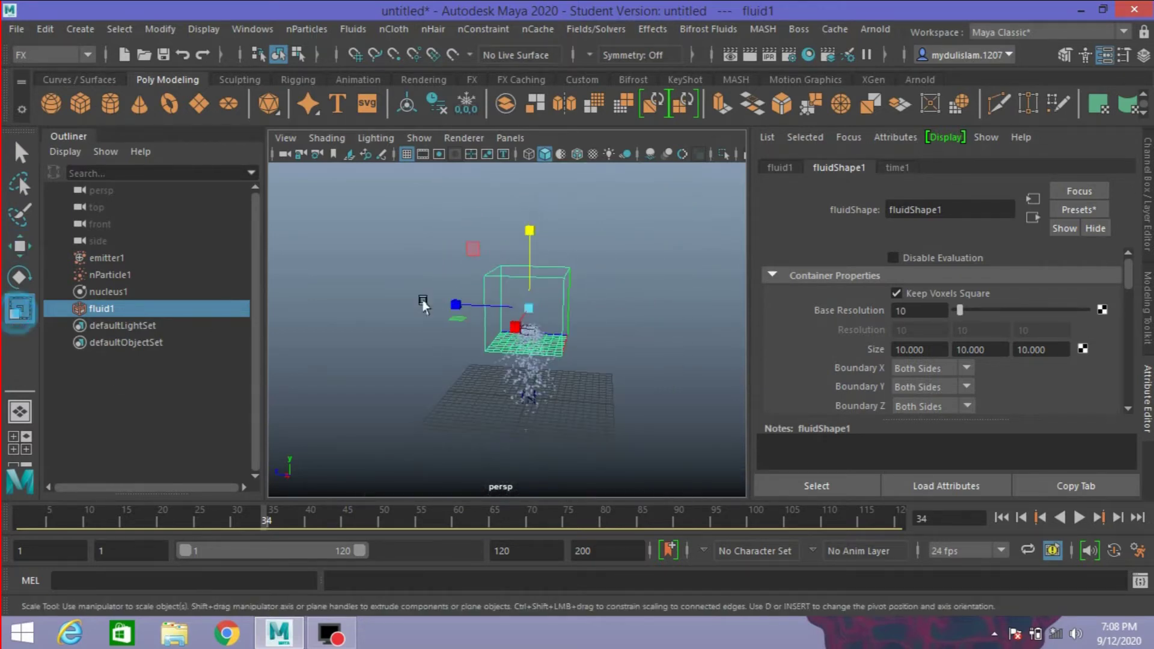
drag(529, 308, 491, 329)
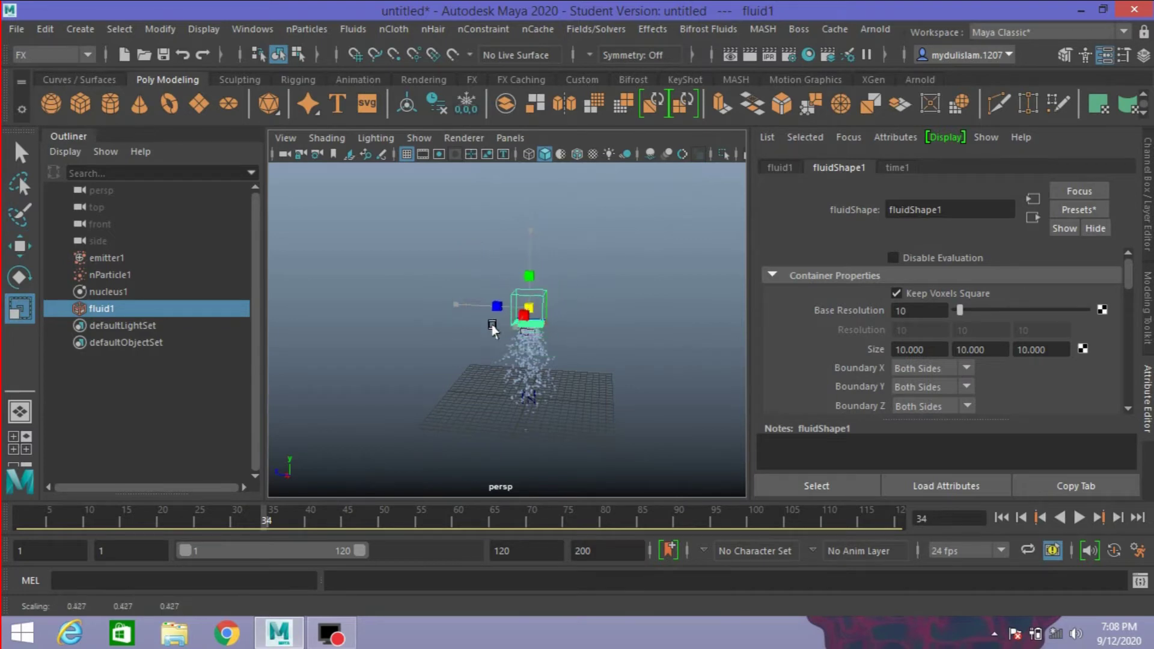
click(21, 252)
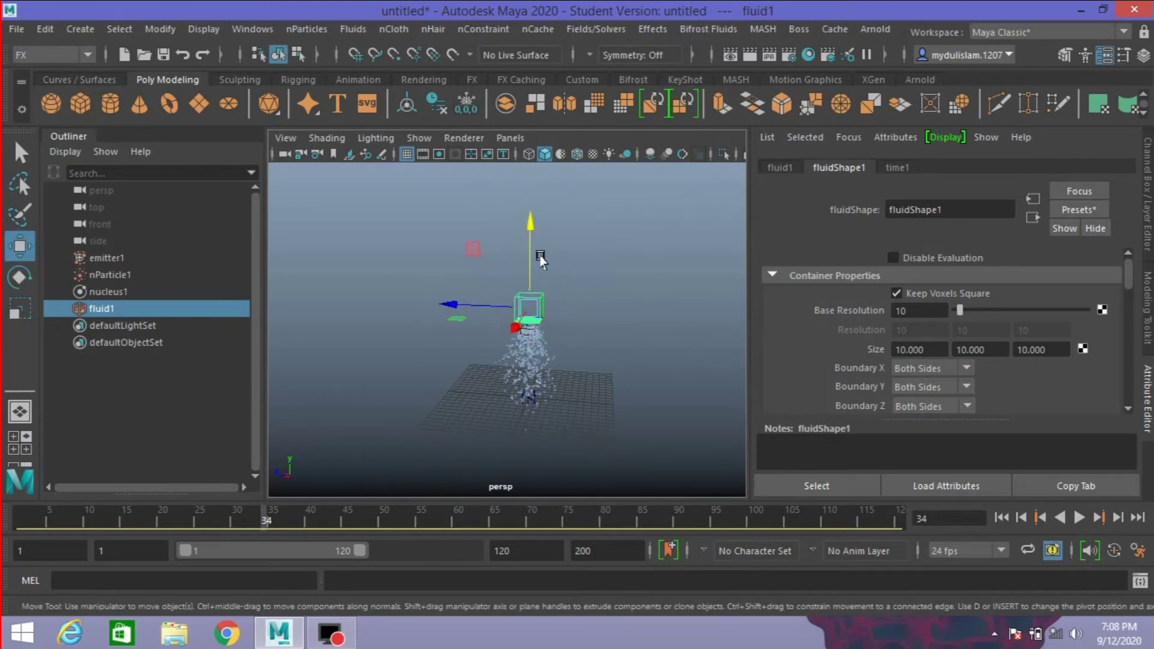
scroll(586, 332, up, 3)
scroll(586, 332, up, 2)
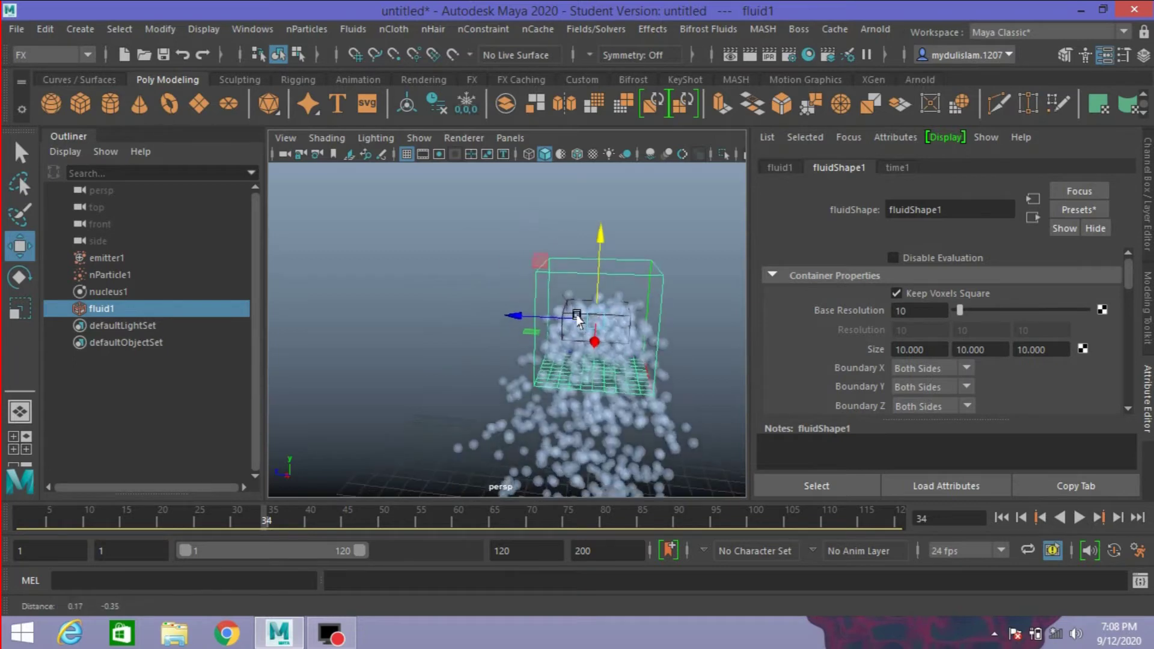
scroll(567, 300, up, 2)
mouse_move(568, 302)
alt+mouse_down()
mouse_move(571, 315)
mouse_move(613, 304)
alt+mouse_up()
scroll(568, 297, down, 2)
key(q)
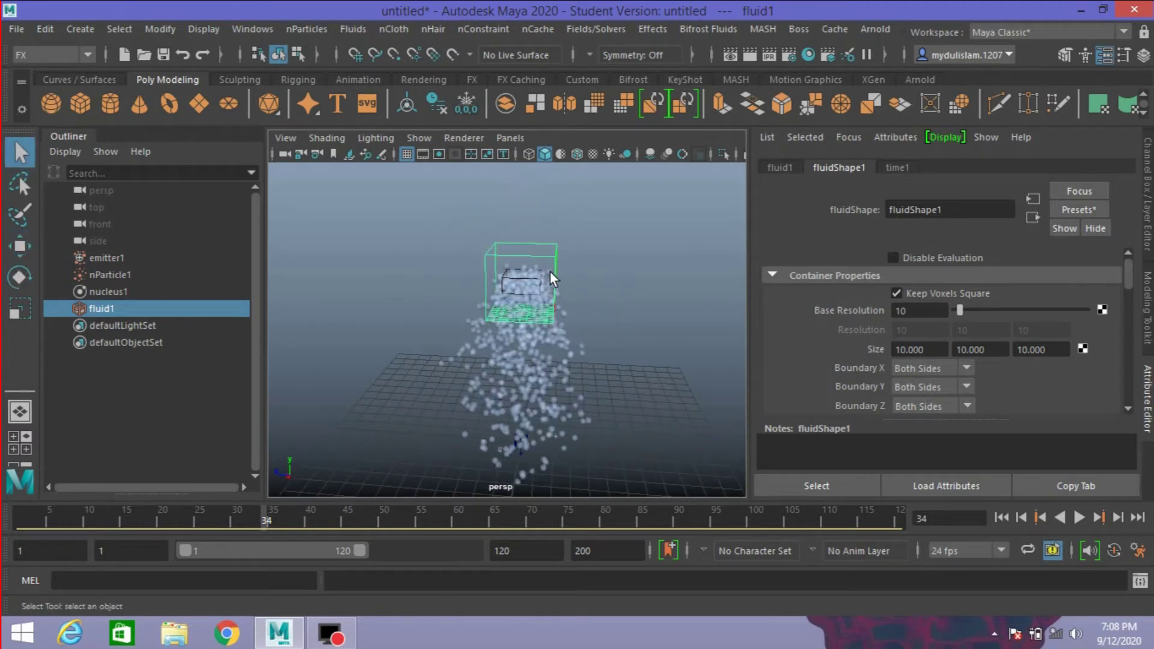
click(580, 272)
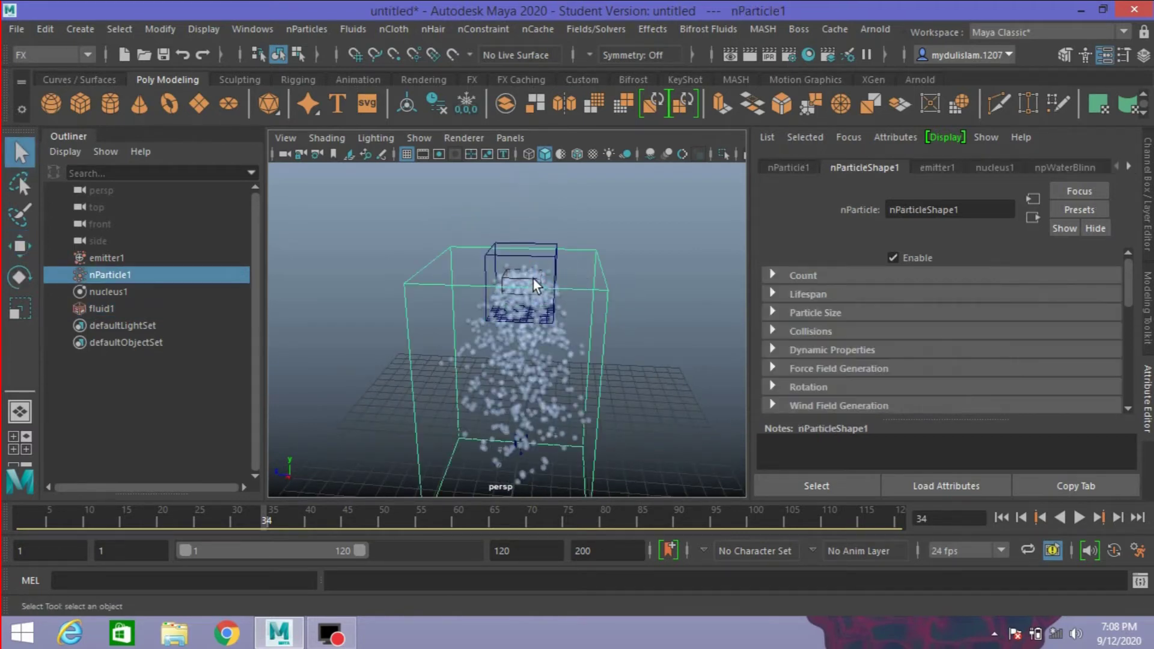
click(554, 268)
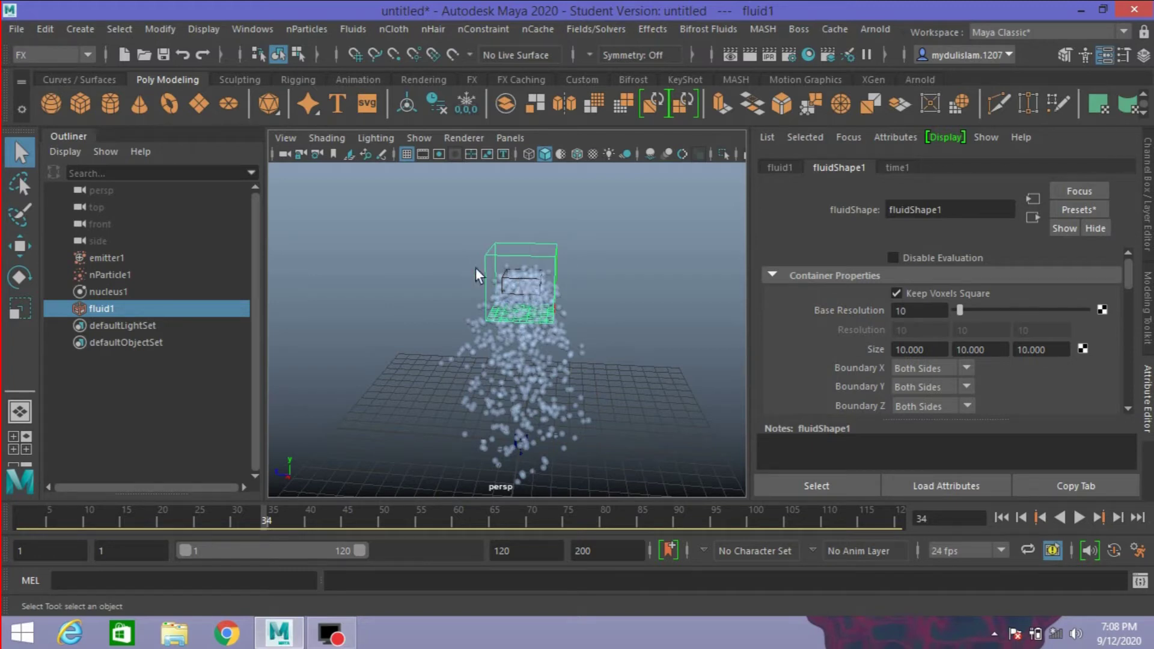
shift+click(518, 283)
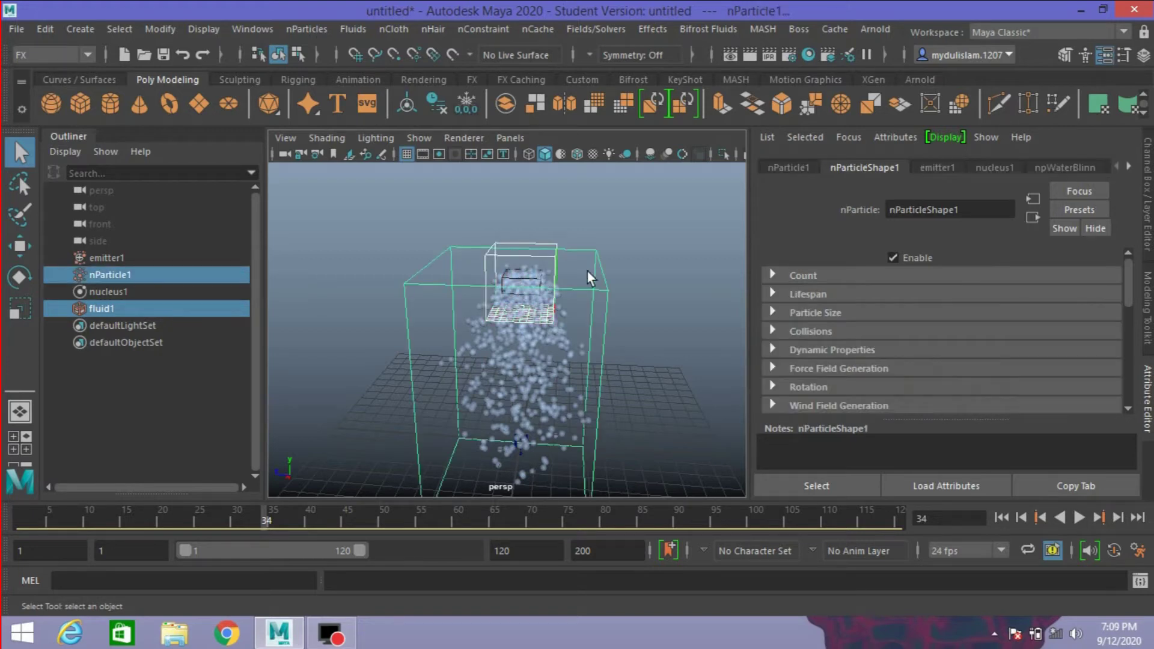
click(115, 307)
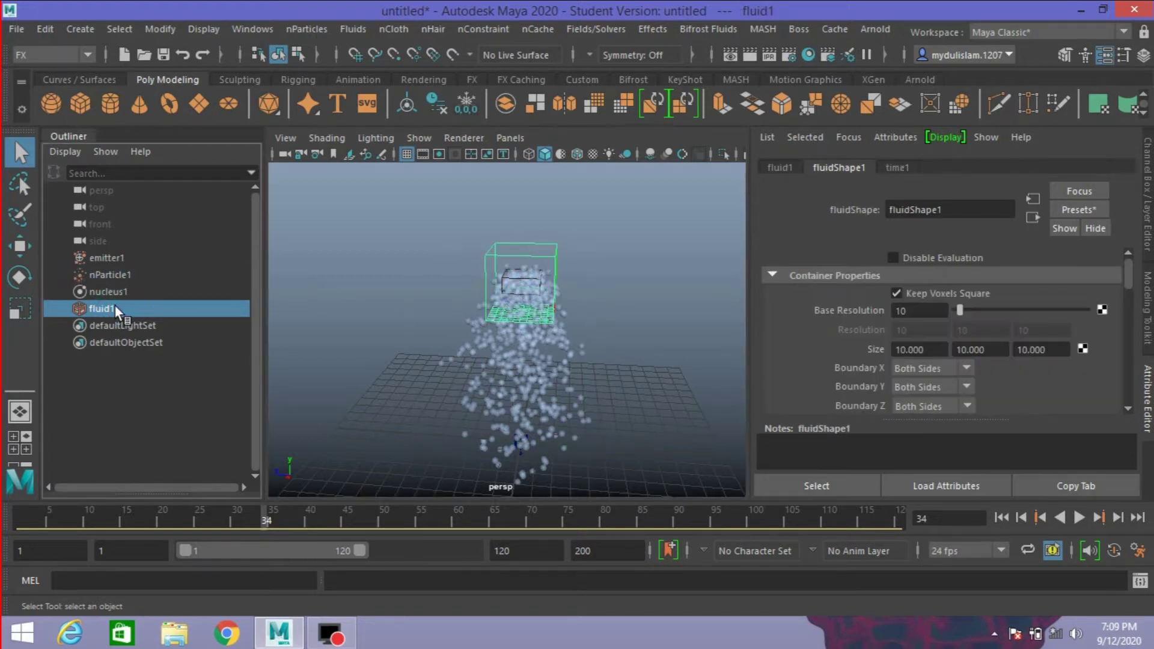
- Select the point emitter with fluid1 and try Emit from Object
ctrl+click(109, 258)
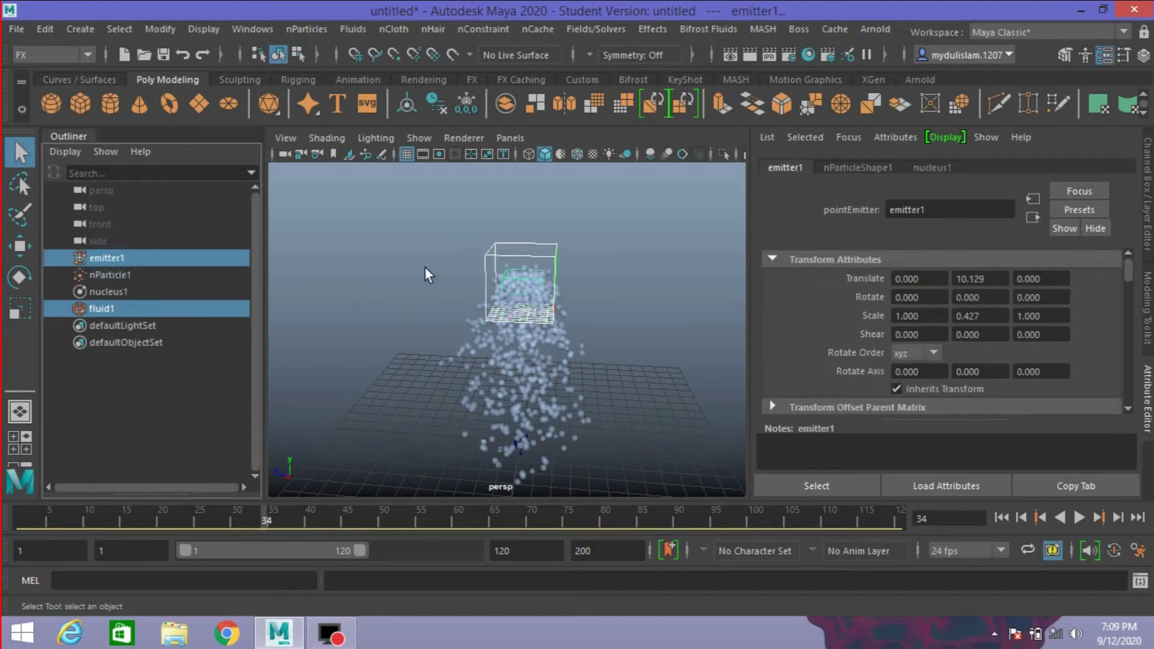
click(287, 28)
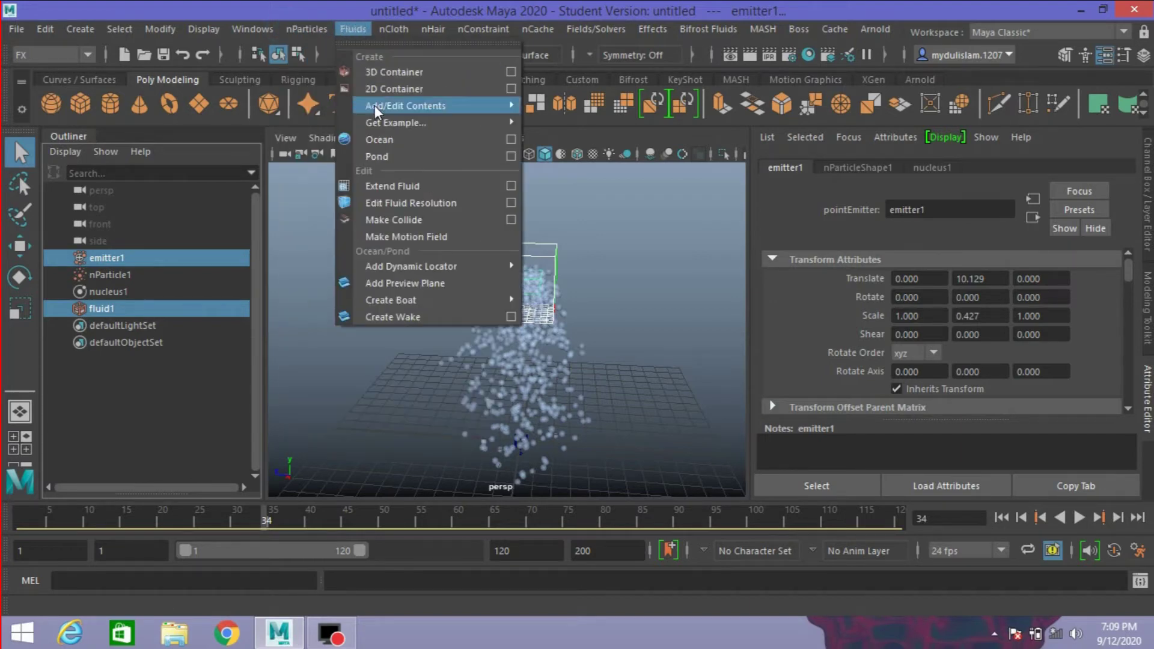
mouse_move(405, 106)
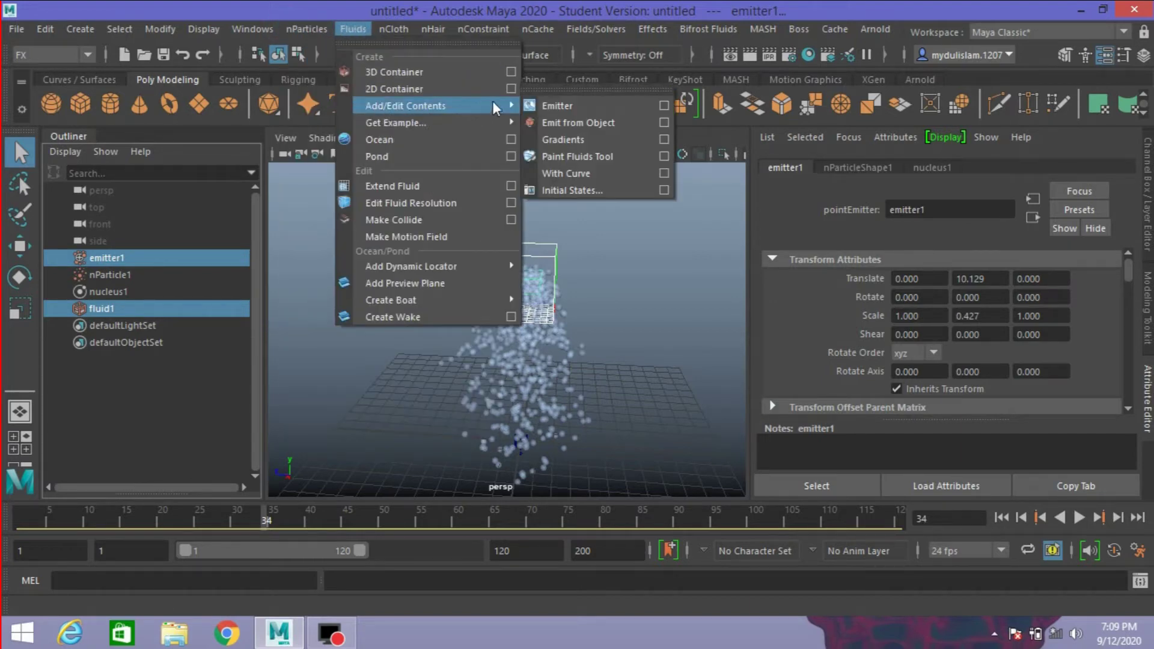
click(557, 122)
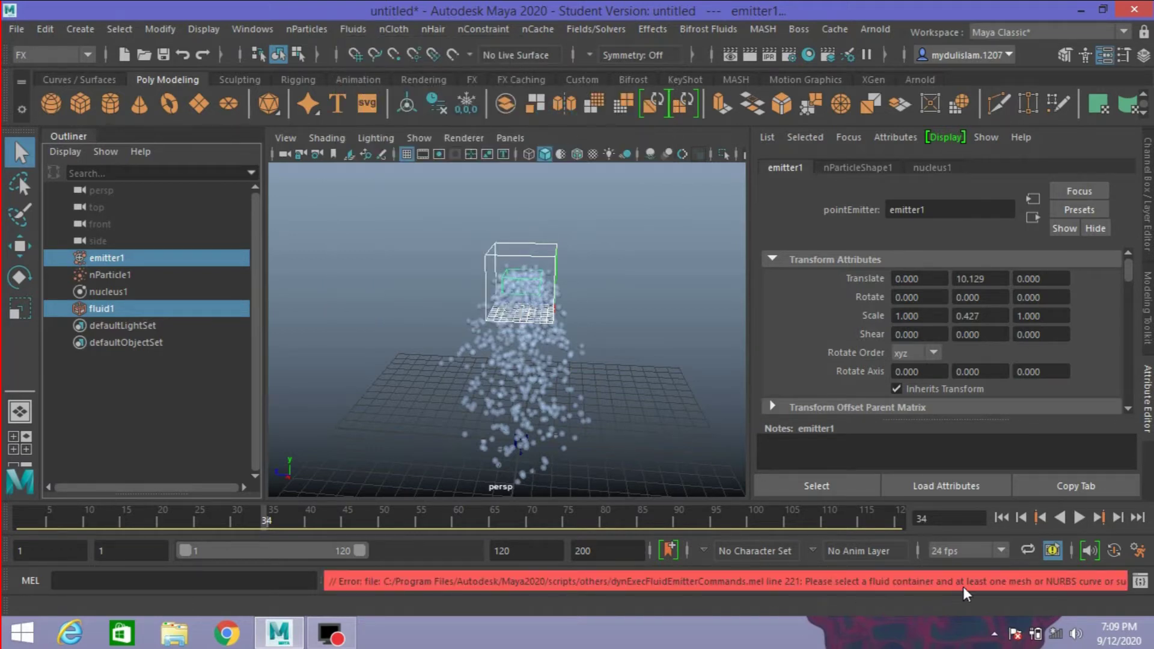
scroll(528, 360, up, 3)
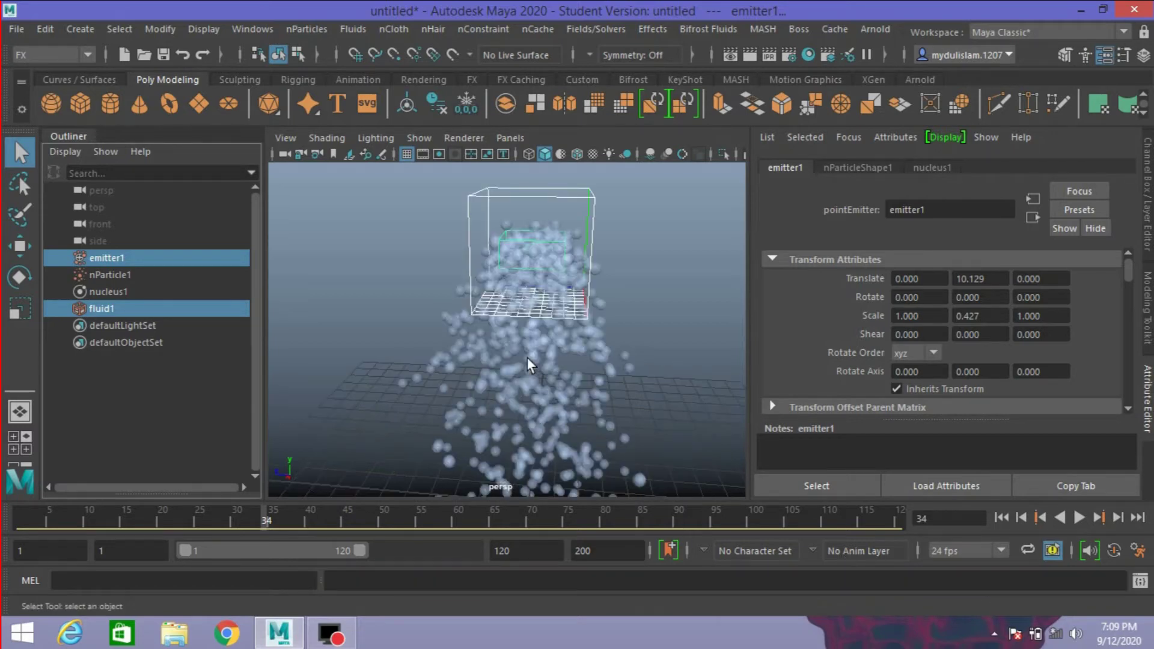
- Make nParticle1 emit fluid into fluid1 via Emit from Object, then rewind to frame 1
click(600, 227)
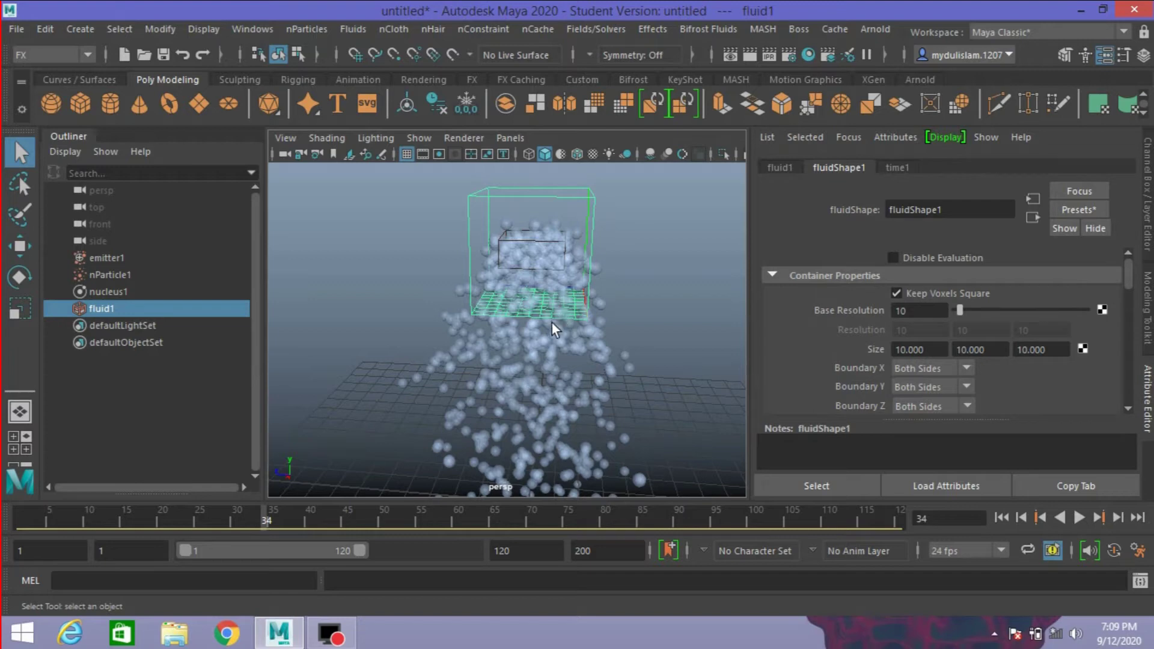
shift+click(581, 362)
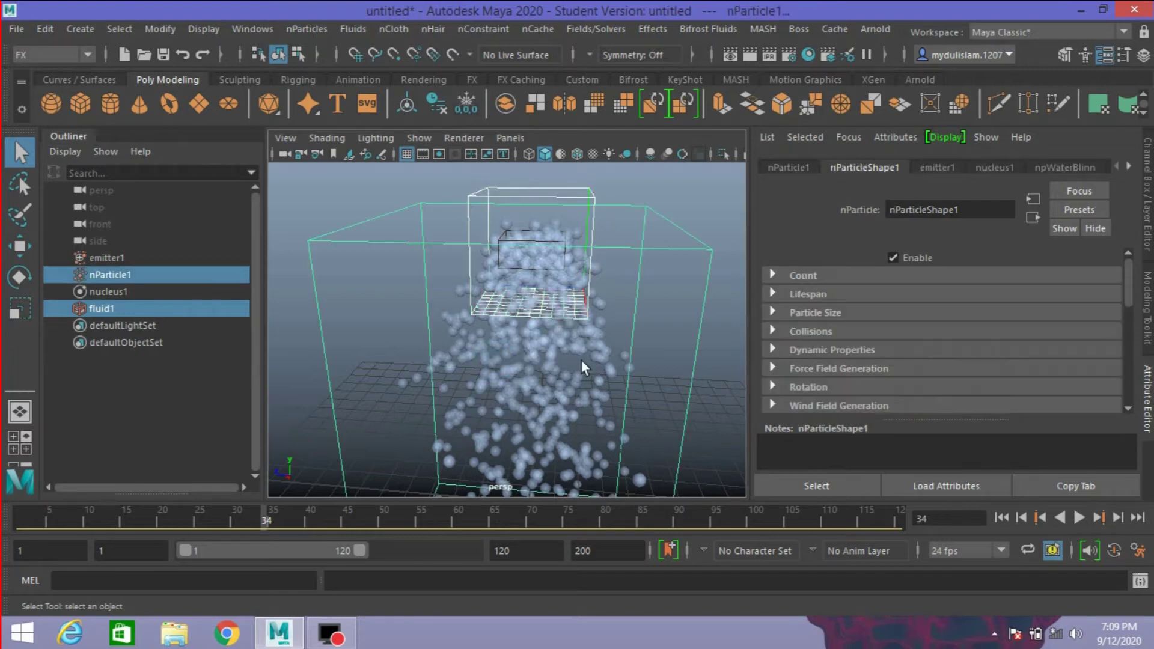
click(337, 27)
mouse_move(406, 106)
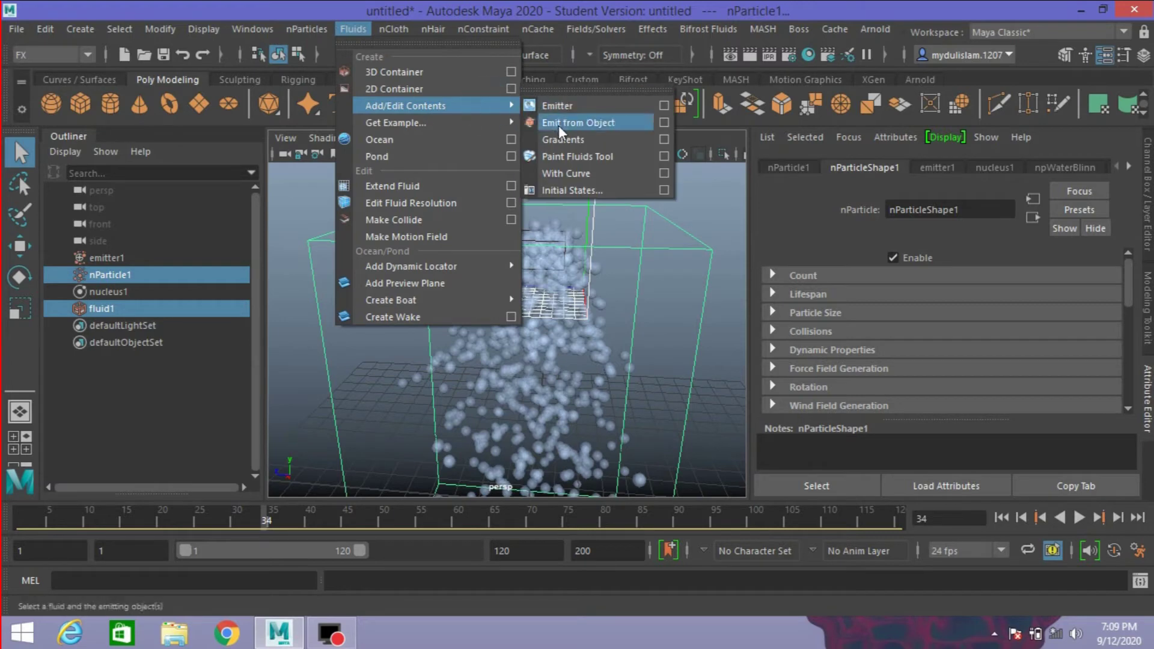
click(558, 123)
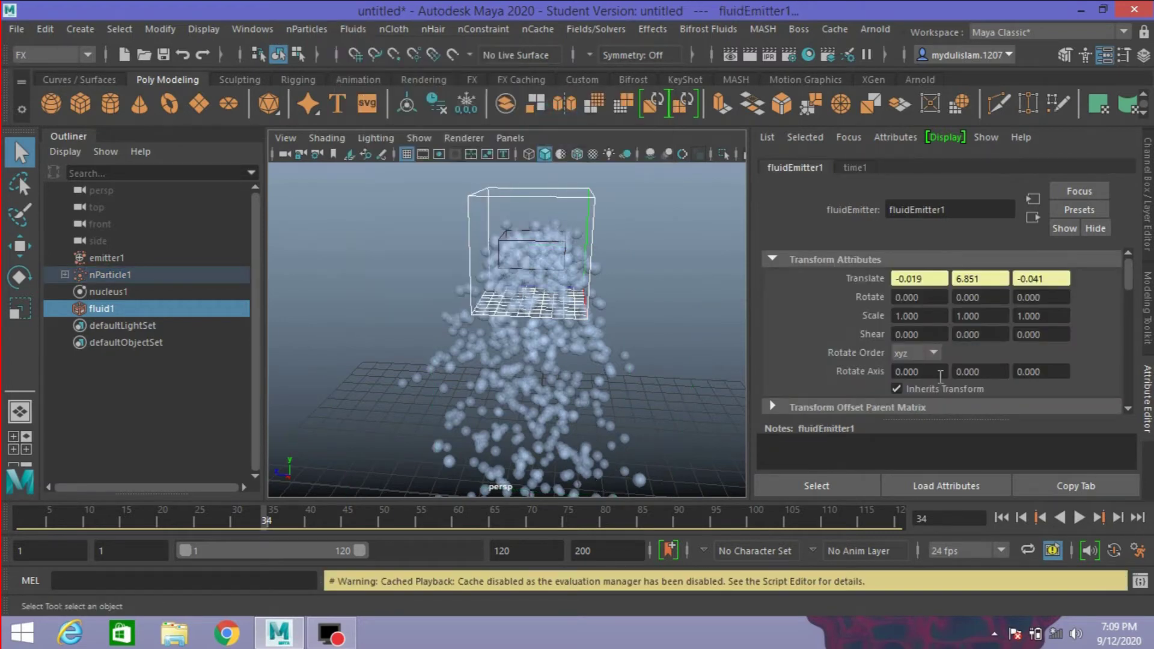
click(998, 518)
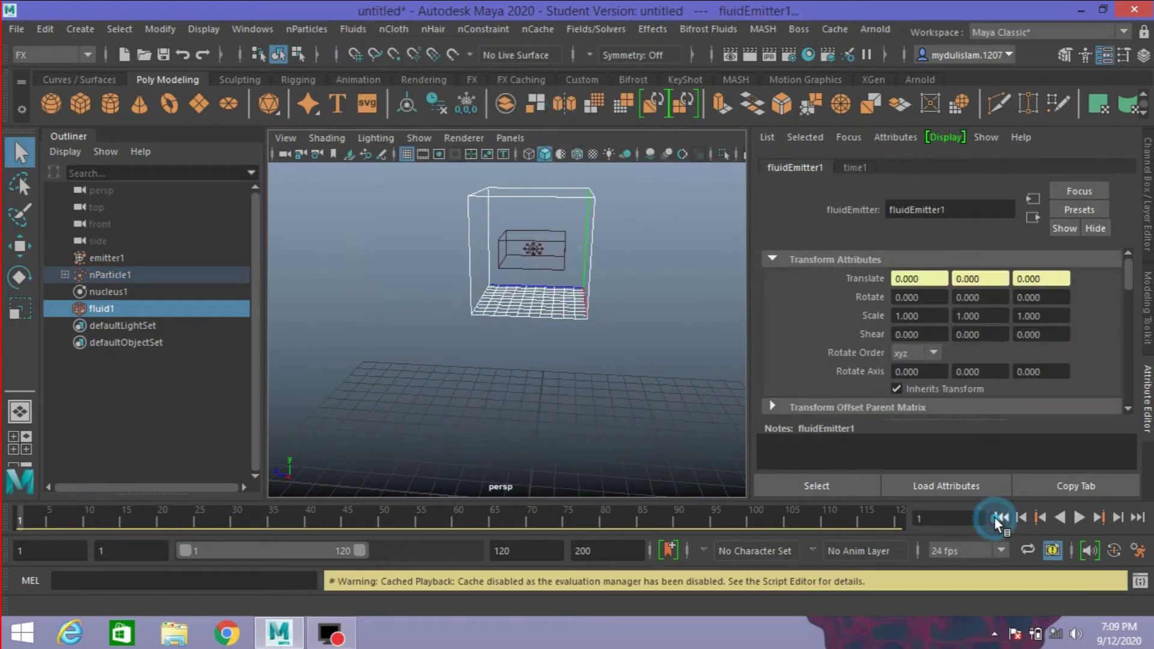
- Preview the simulation, then enable Auto Resize on fluidShape1
click(1081, 518)
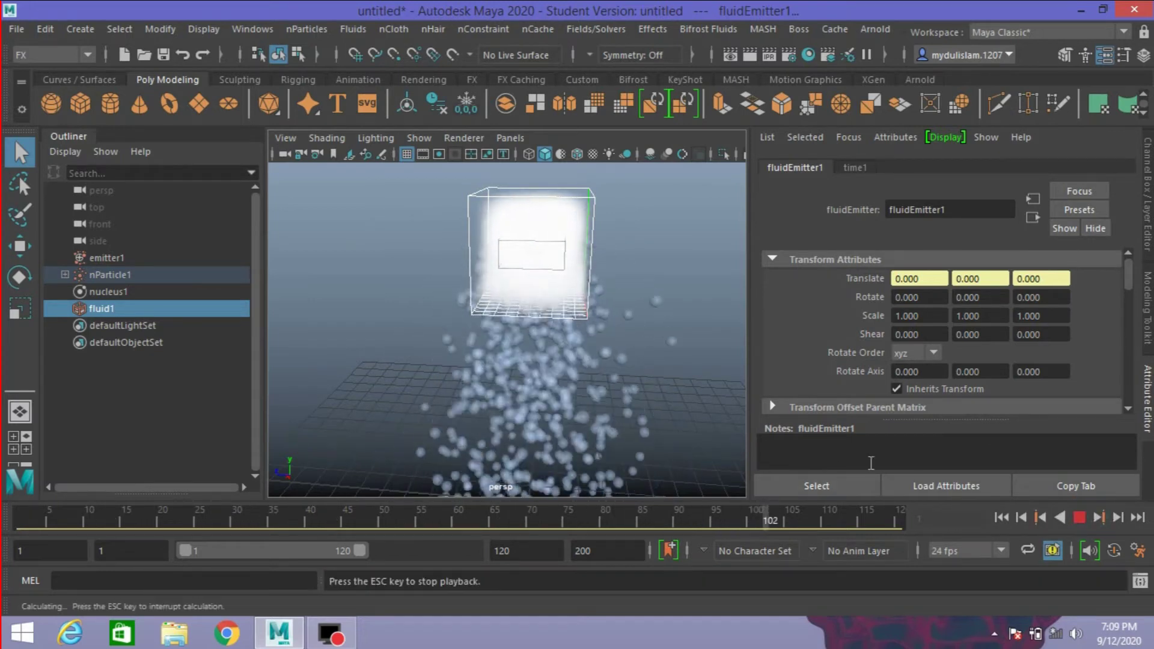
click(1076, 518)
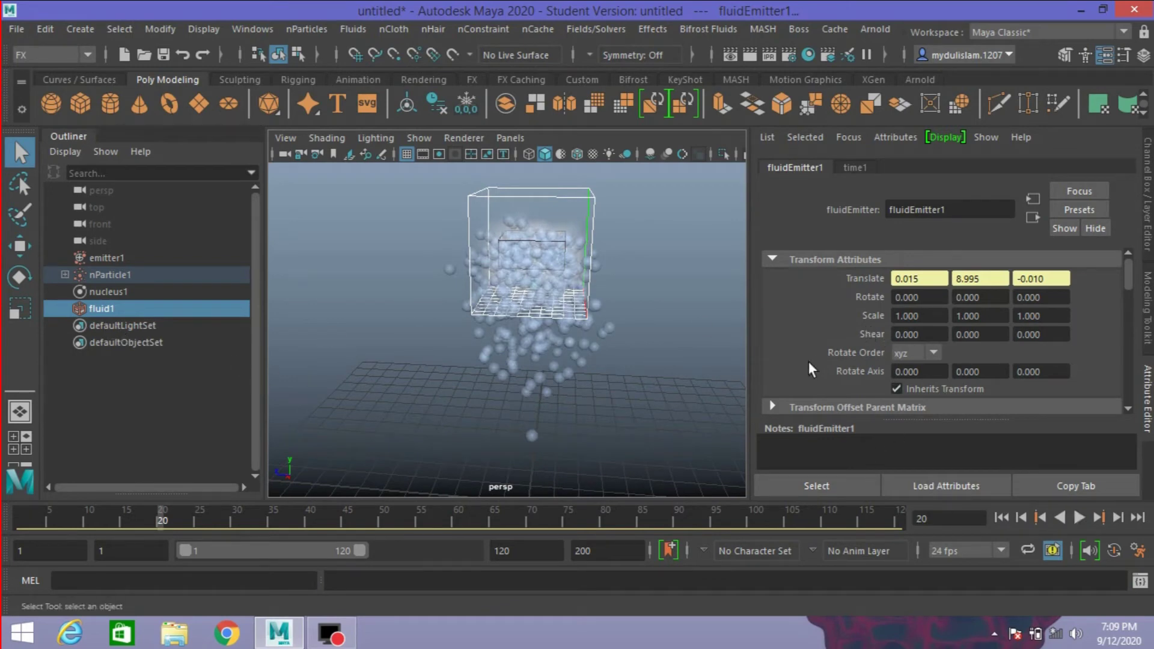
click(109, 309)
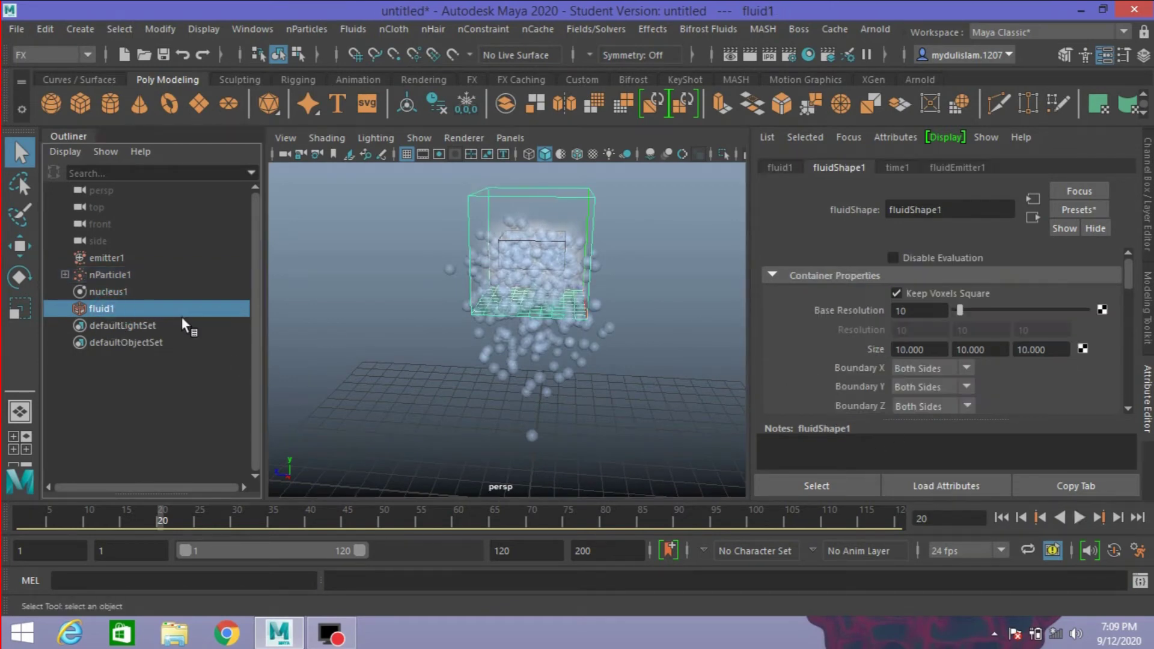
scroll(850, 353, down, 1)
scroll(850, 352, down, 1)
scroll(851, 352, down, 1)
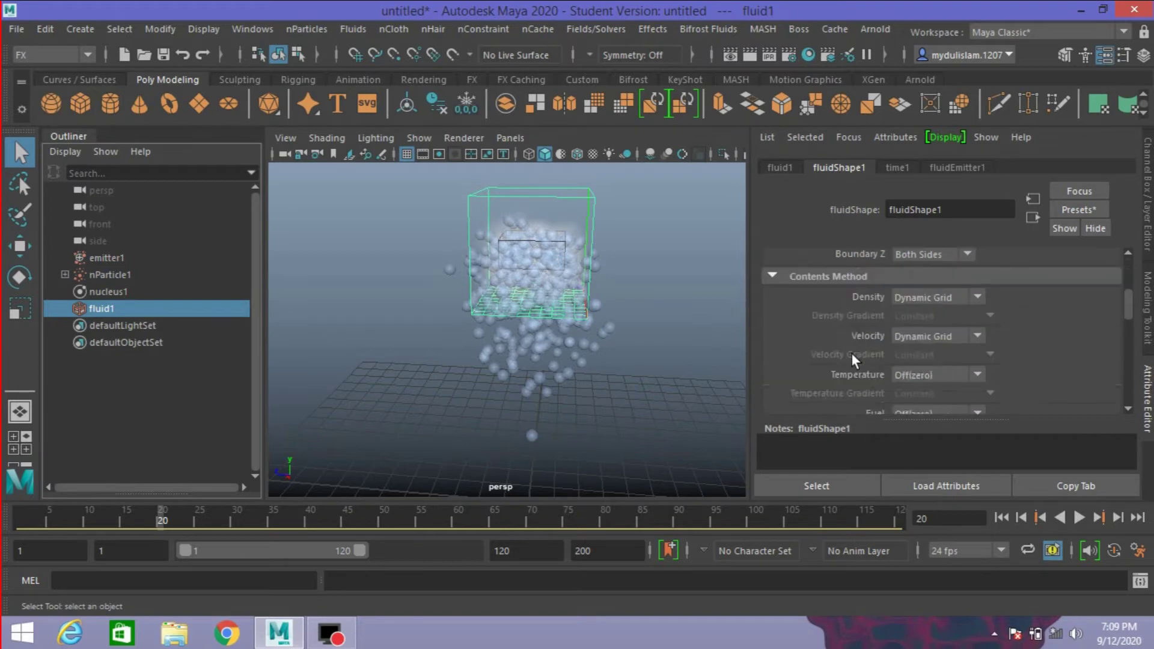
scroll(851, 352, down, 2)
scroll(851, 352, down, 3)
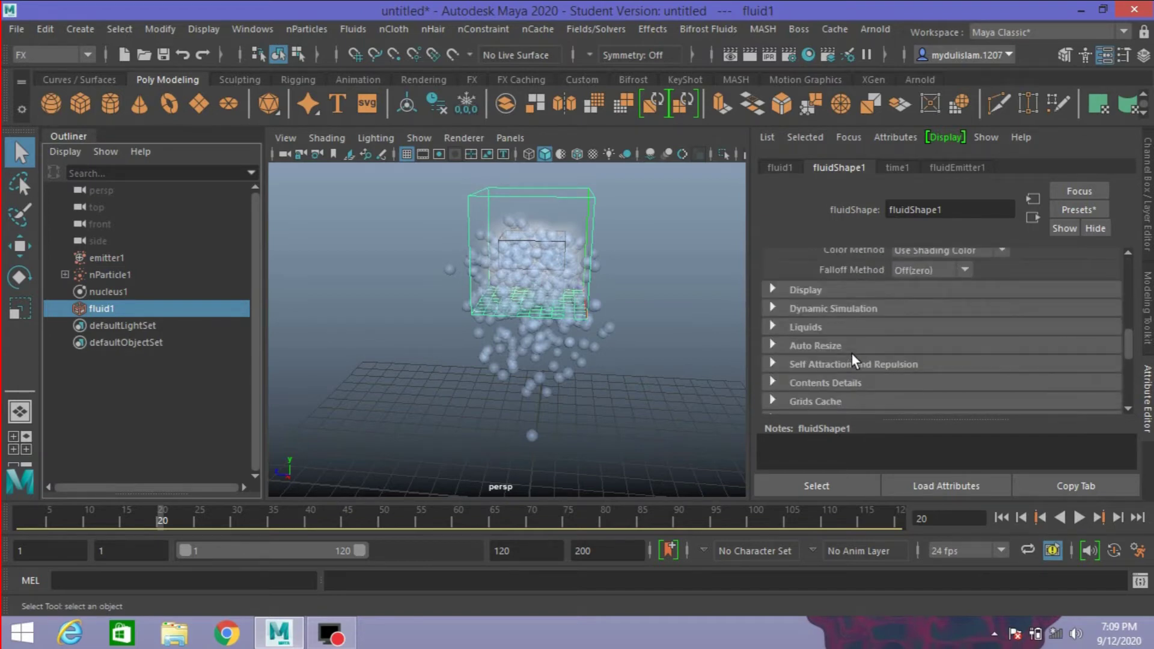
click(771, 345)
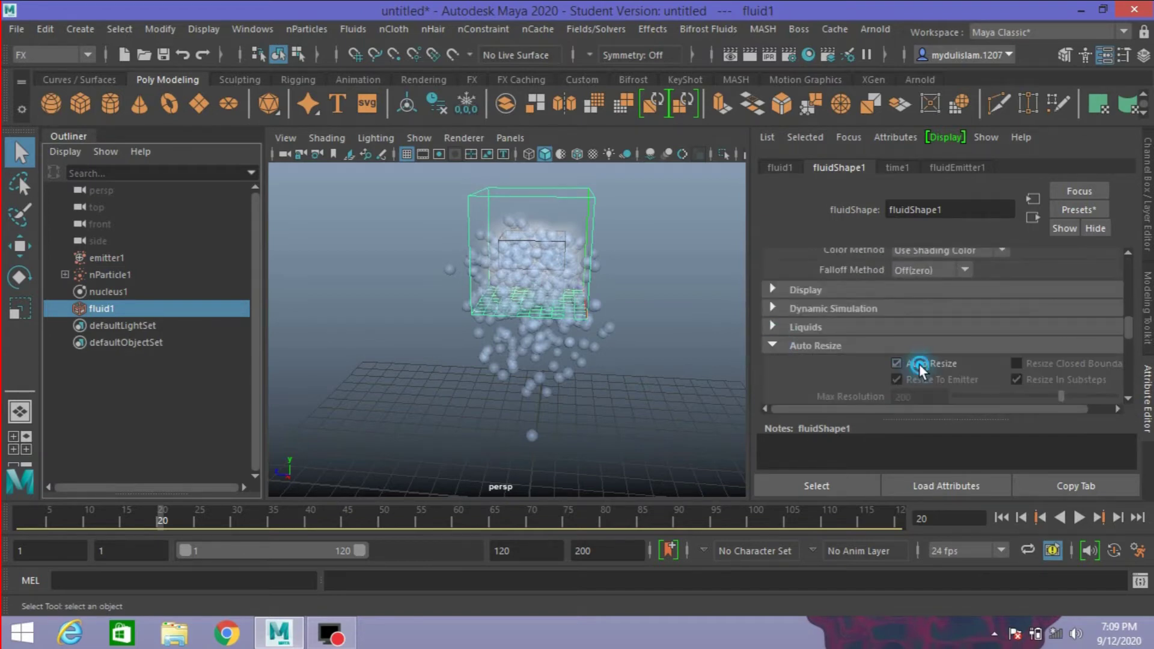
click(919, 364)
- Replay the simulation to watch the container expand, then collapse the Auto Resize section
click(1008, 521)
click(1076, 517)
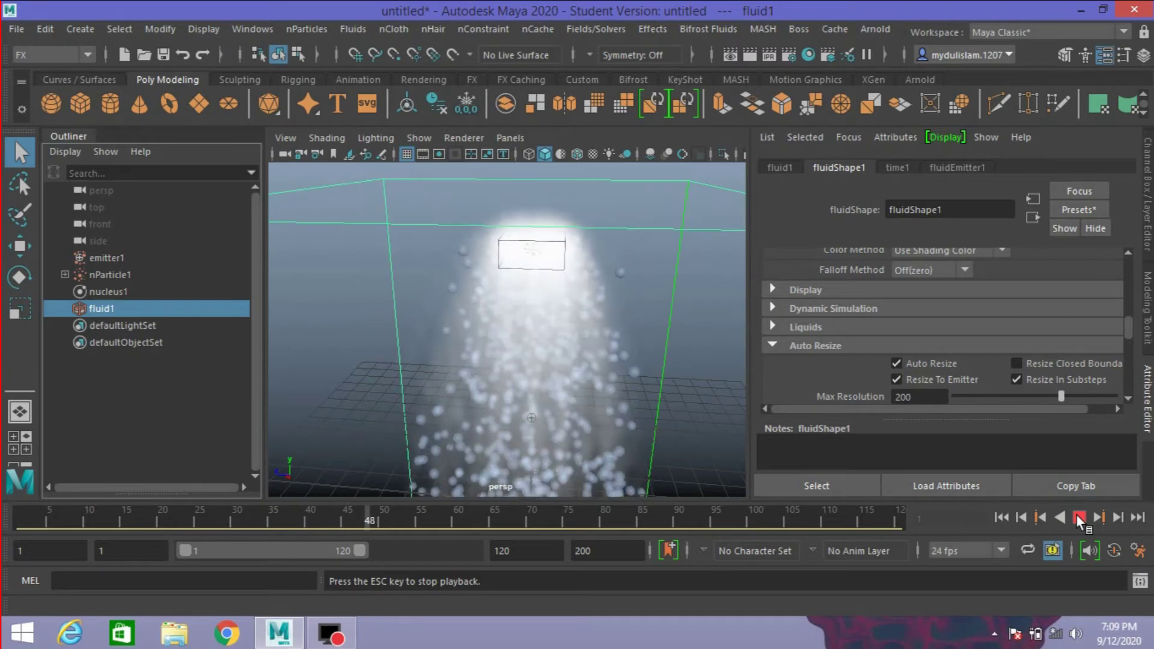
key(Escape)
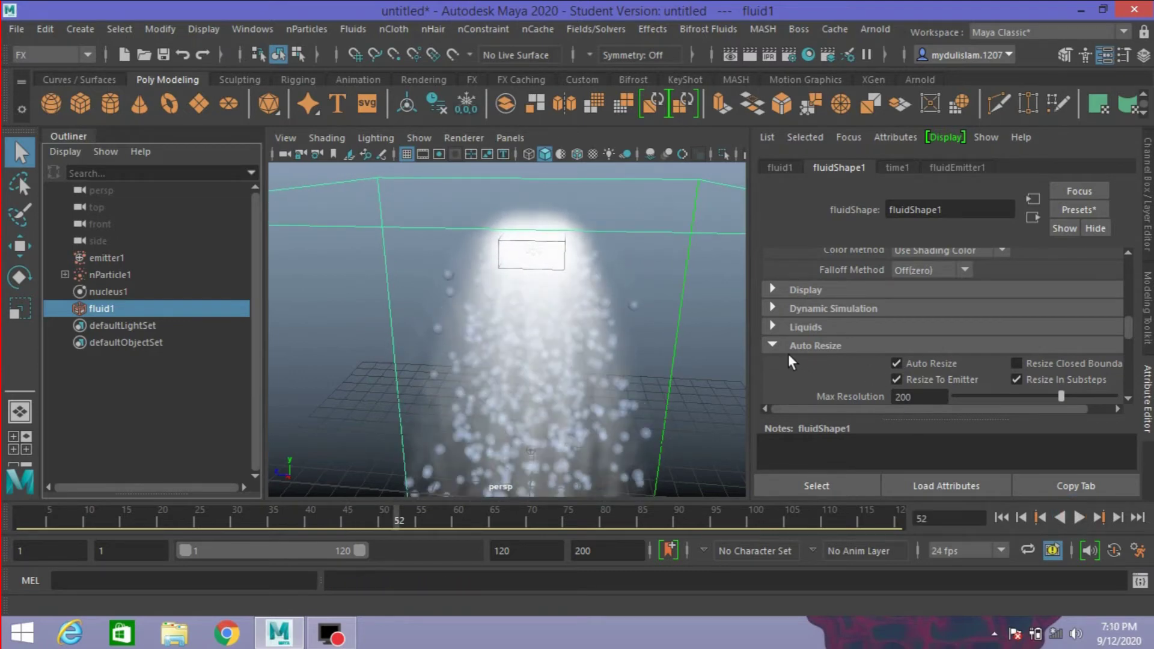
scroll(788, 361, down, 1)
click(773, 296)
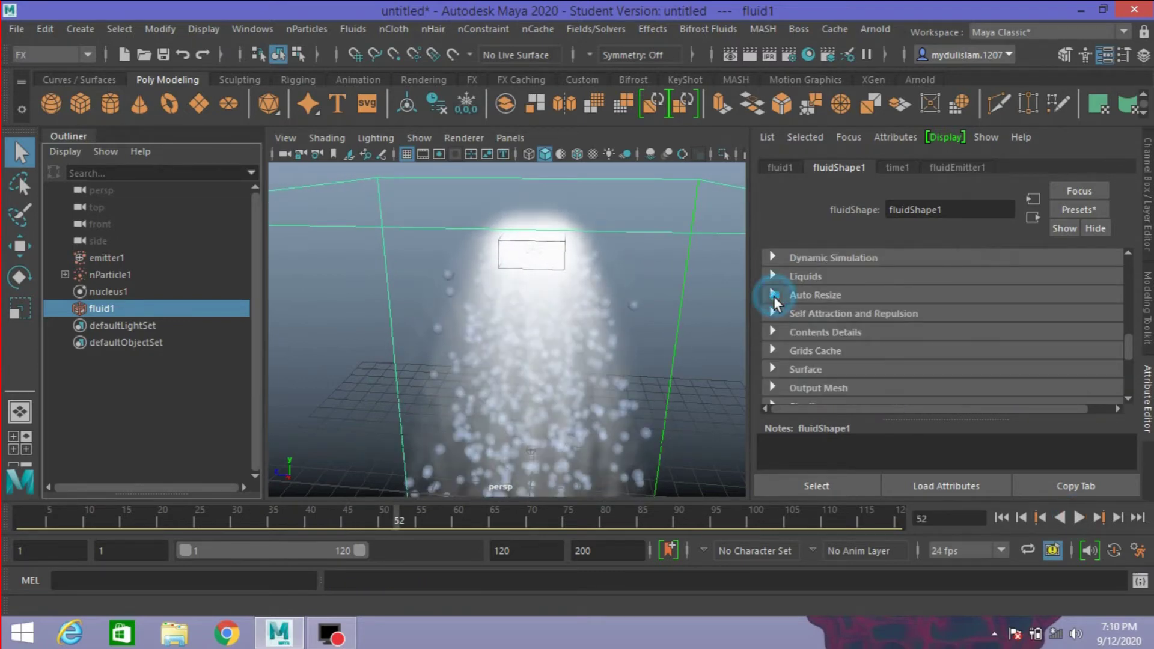
scroll(777, 314, up, 1)
scroll(777, 314, up, 1)
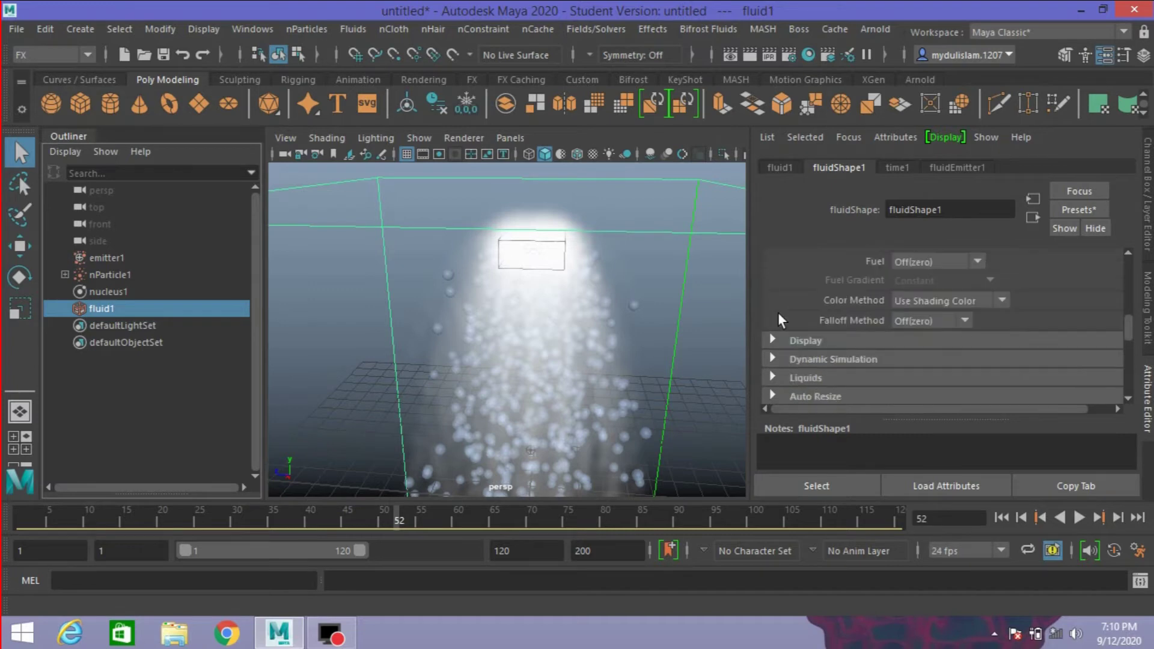
- Set fluidEmitter1's Density/Voxel/Sec to 0.4
click(942, 167)
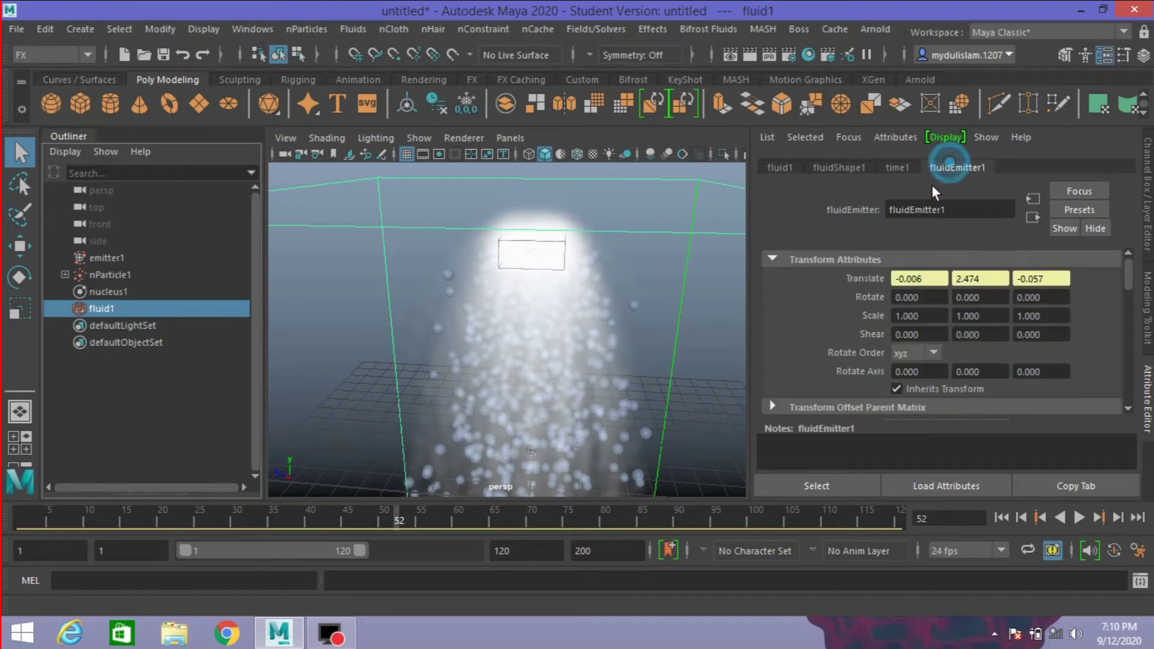
scroll(837, 327, down, 2)
scroll(837, 327, down, 1)
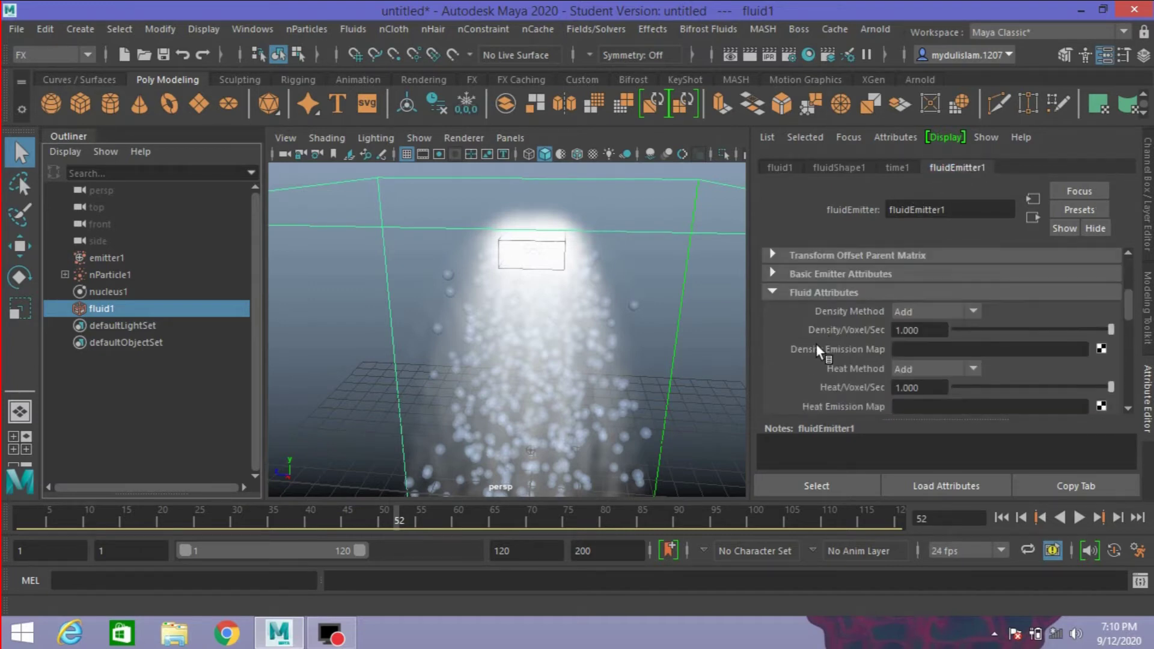
click(926, 329)
text(.4)
key(Return)
- Expand fluidEmitter1's Emission Turbulence and Volume Emitter sections
scroll(810, 334, down, 2)
scroll(810, 334, down, 2)
scroll(810, 334, down, 2)
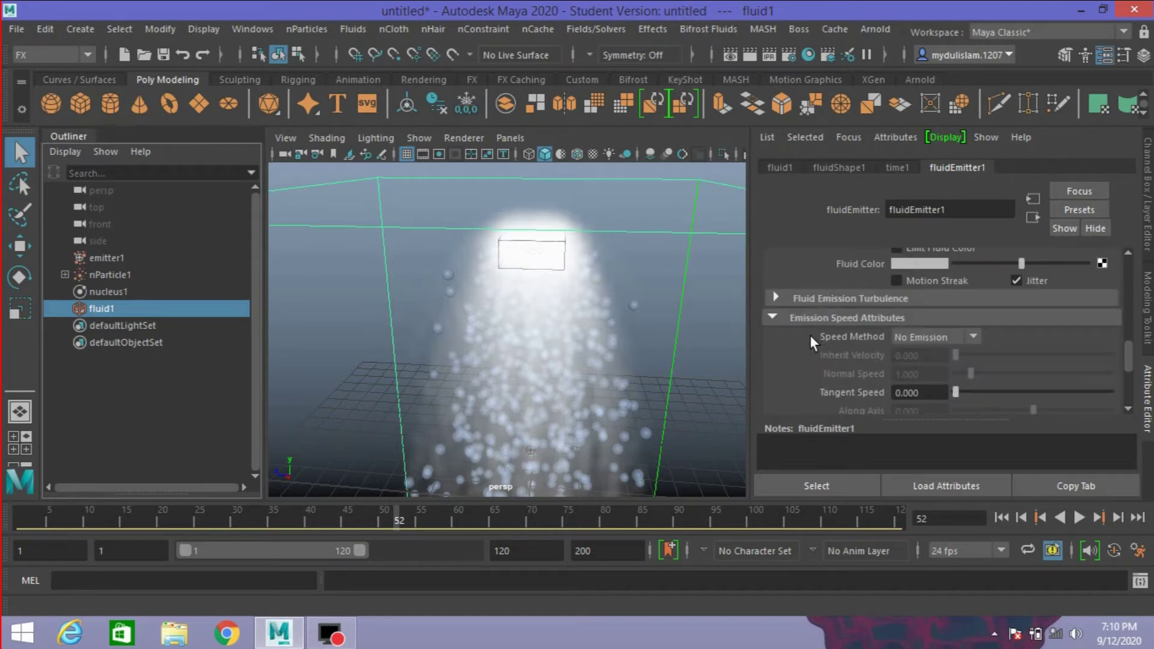
click(775, 298)
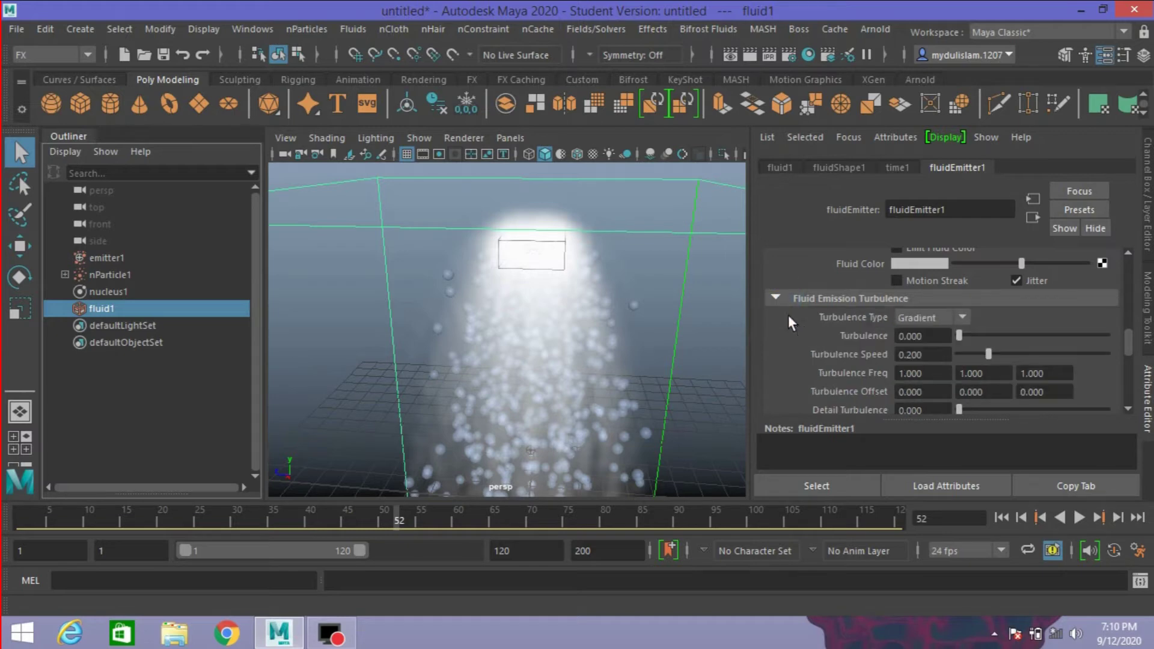
scroll(803, 331, down, 2)
scroll(802, 330, down, 2)
scroll(803, 330, down, 2)
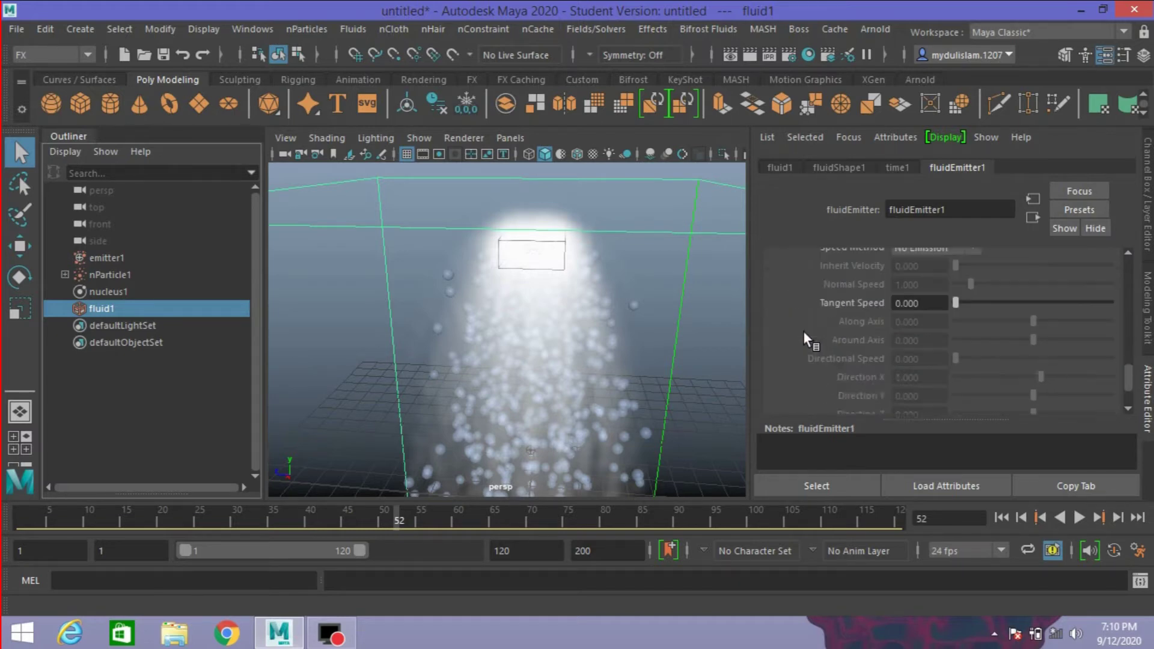
scroll(803, 331, down, 2)
scroll(803, 331, down, 1)
click(777, 365)
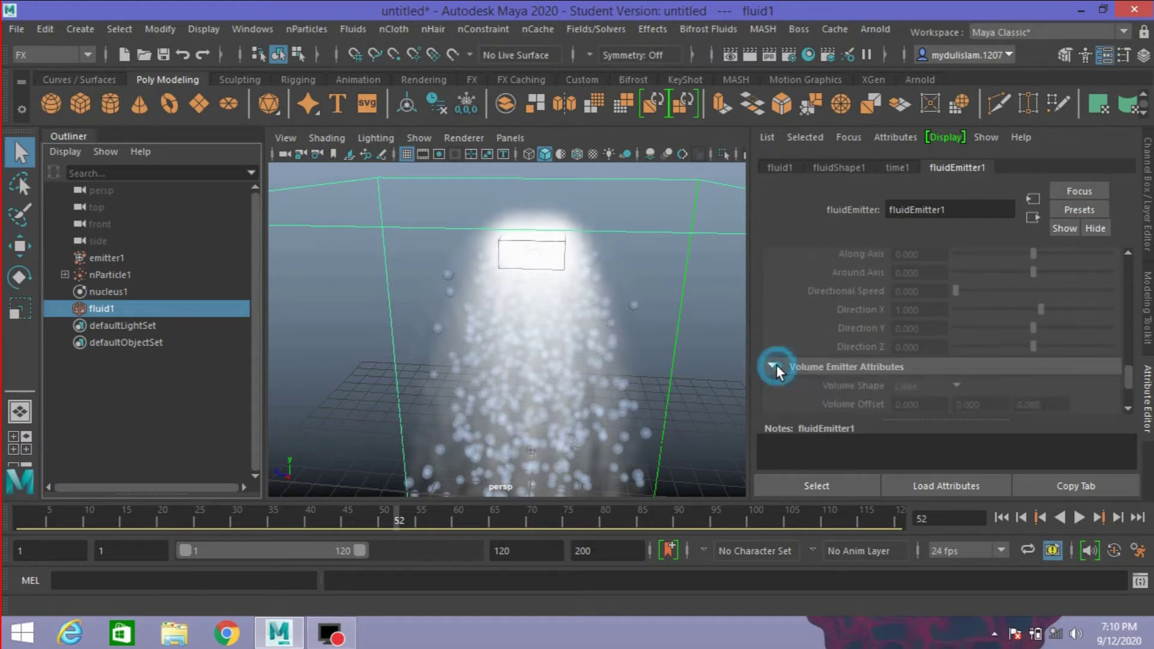
- Set Fluid Dropoff to 0.5 under Fluid Attributes
scroll(777, 364, up, 3)
scroll(777, 364, up, 1)
scroll(776, 366, up, 1)
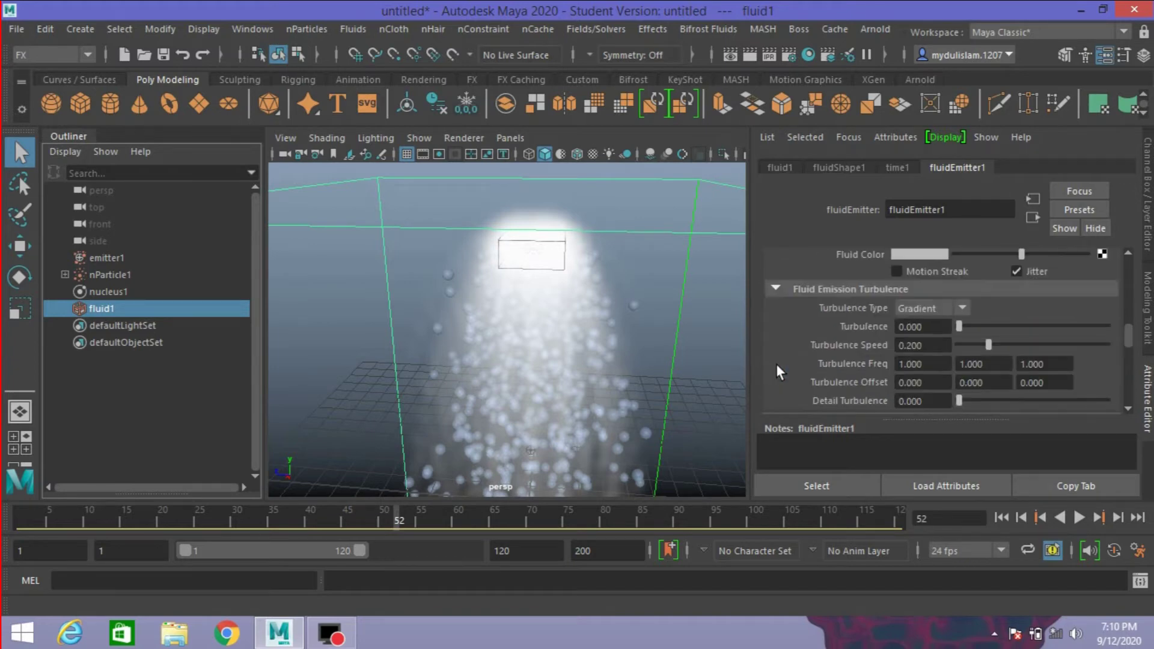
scroll(776, 365, up, 1)
scroll(776, 372, up, 1)
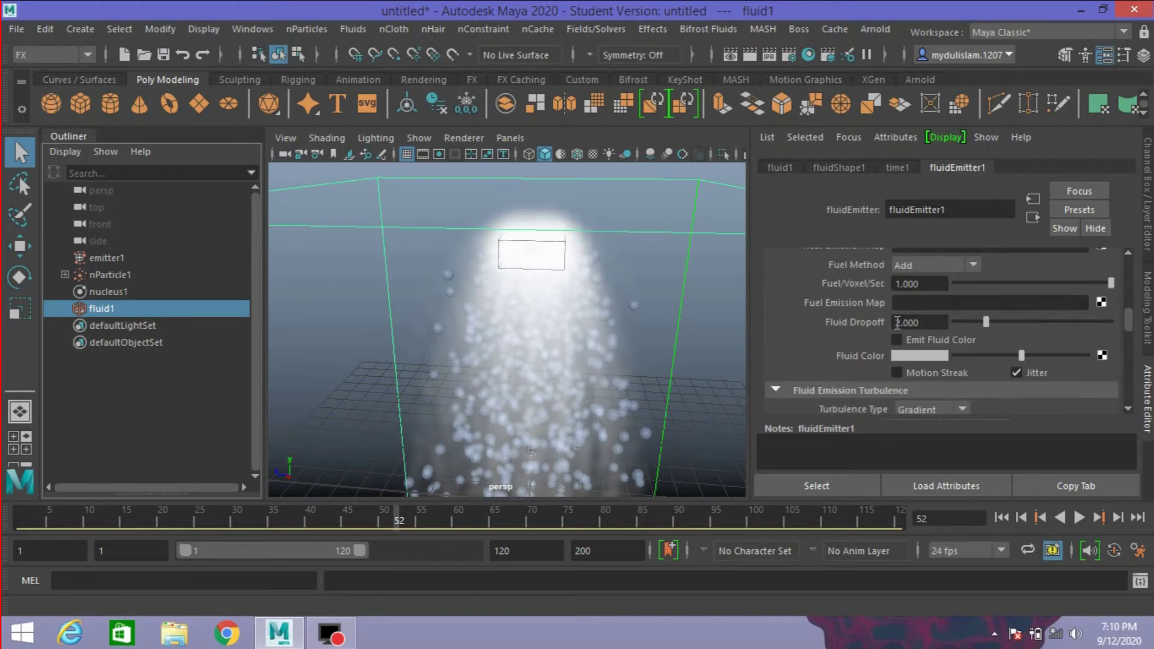
double_click(925, 321)
key(BackSpace)
key(Return)
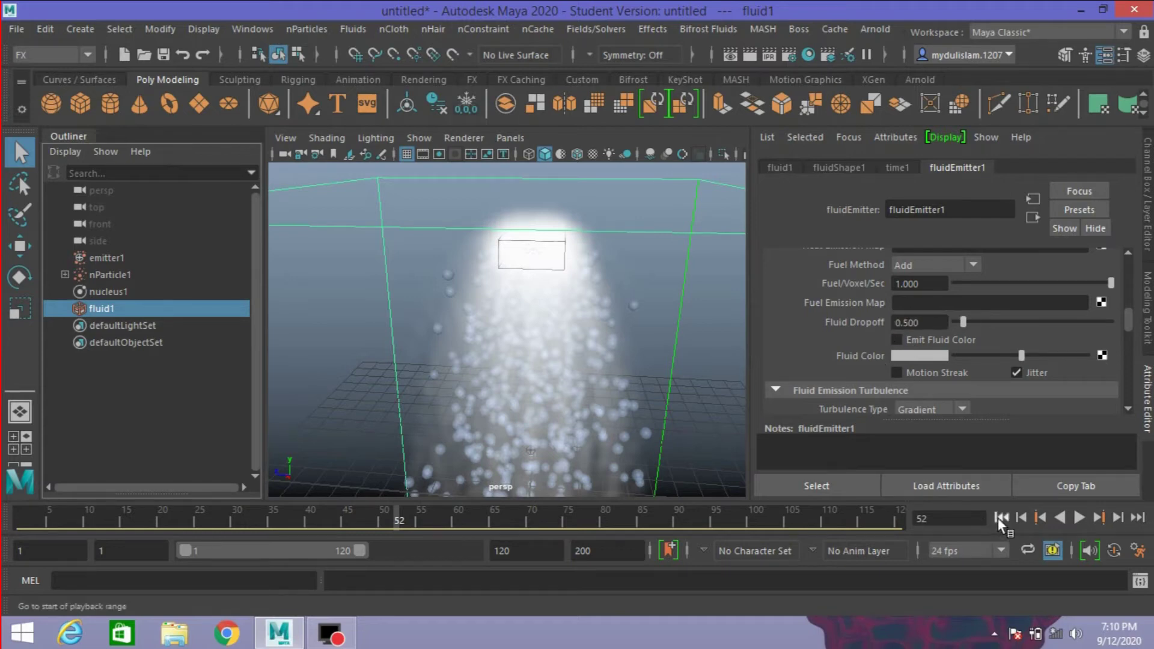
- Rewind and set the playback end frame to 90
click(1001, 517)
double_click(502, 550)
text(9)
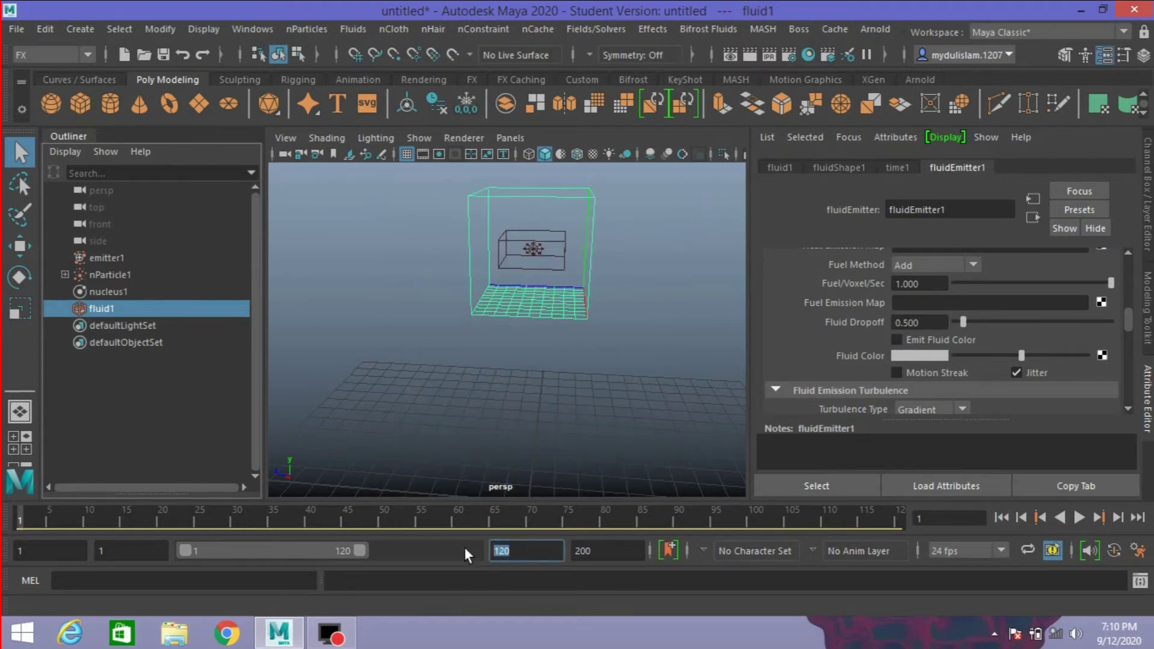
text(0)
key(Return)
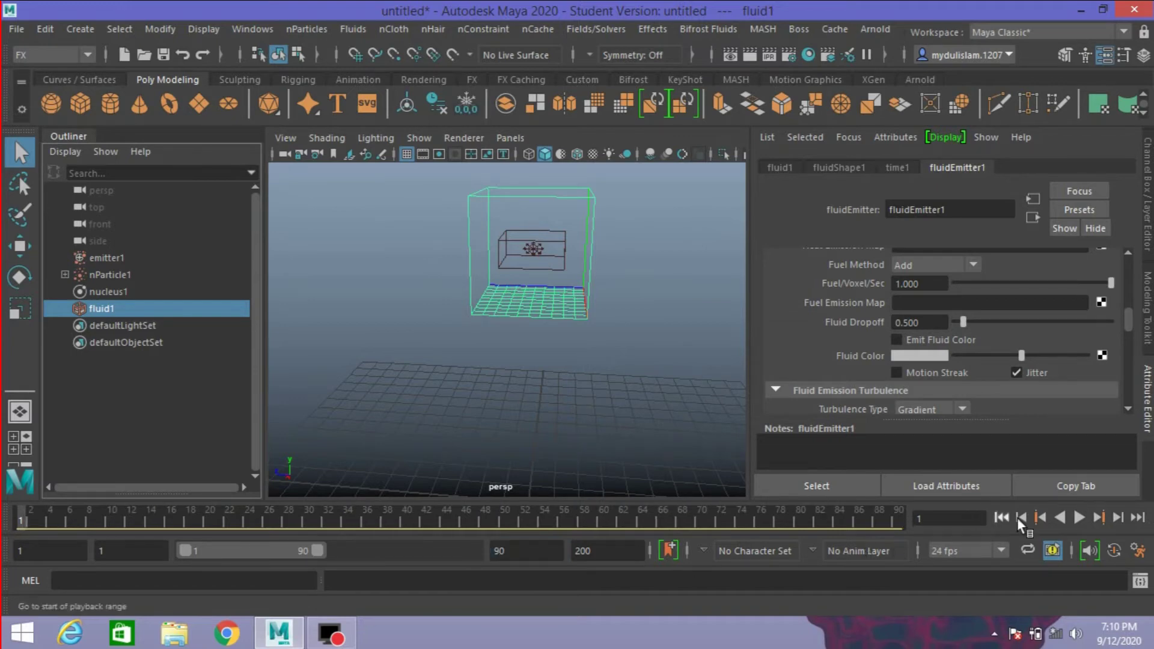
- Play to frame 53, then hide emitter1, nParticle1, nucleus1 and fluid1
click(1079, 517)
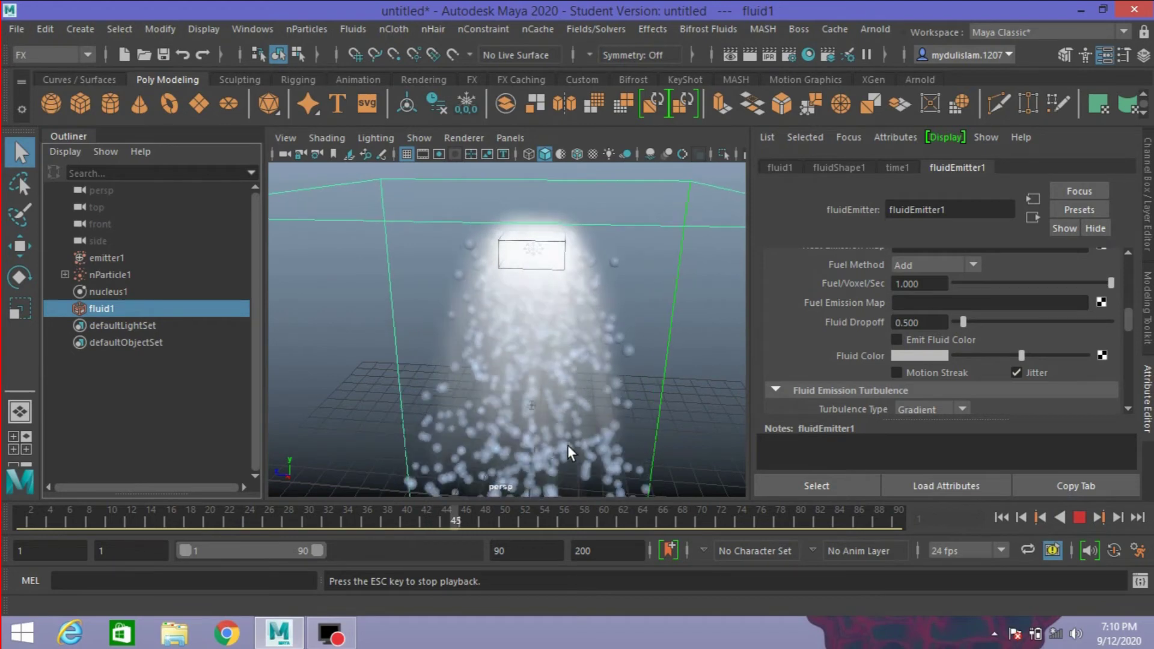
click(1078, 517)
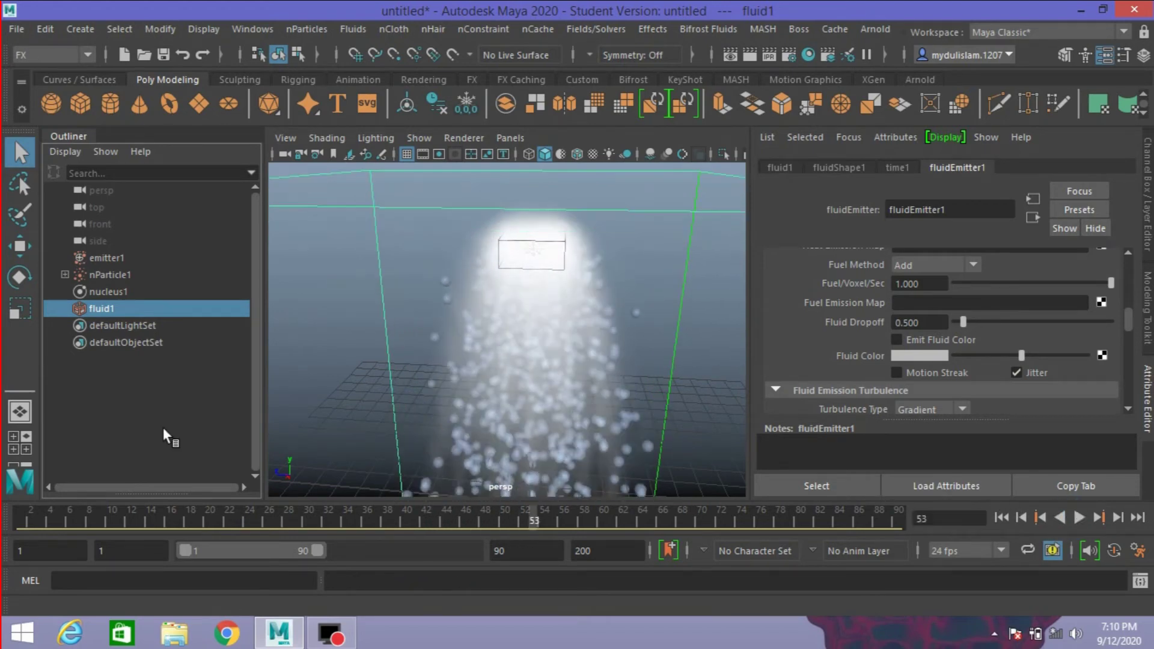
drag(100, 257, 96, 303)
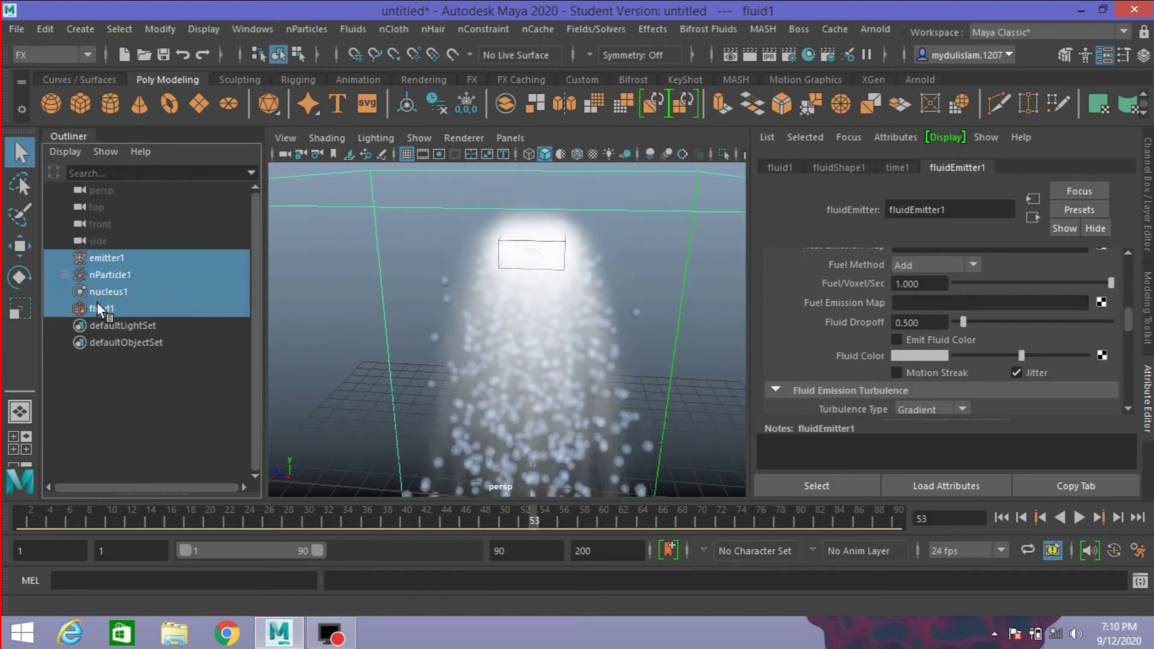
key(ctrl+h)
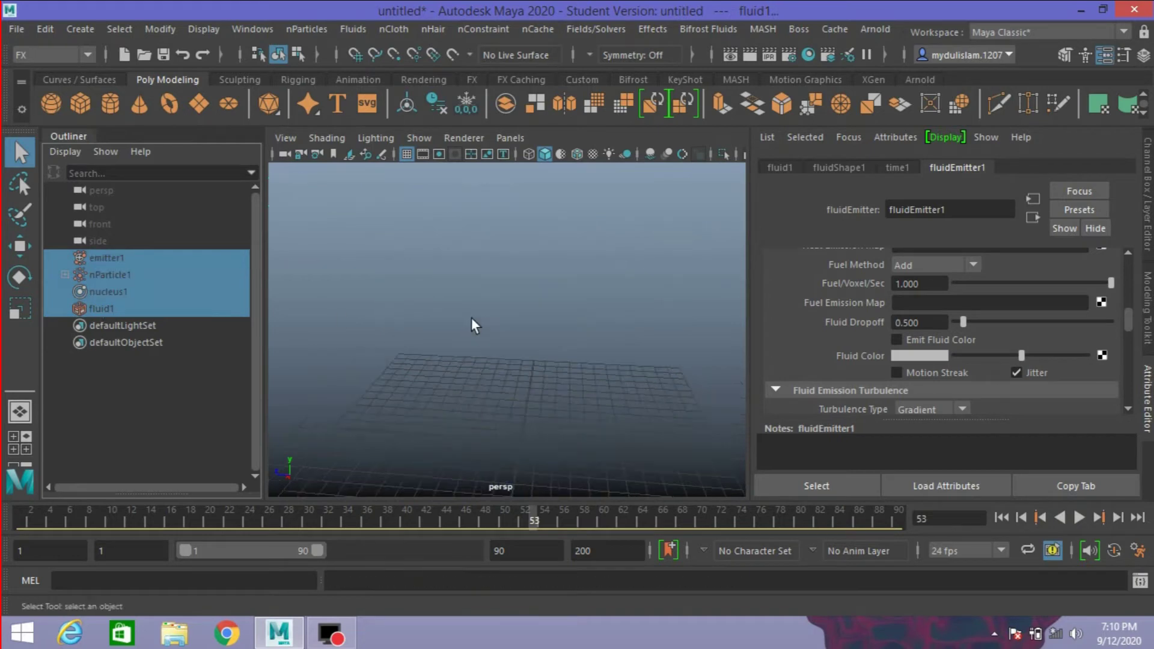
- Create a polygon plane with Width and Height of 26.2
click(195, 103)
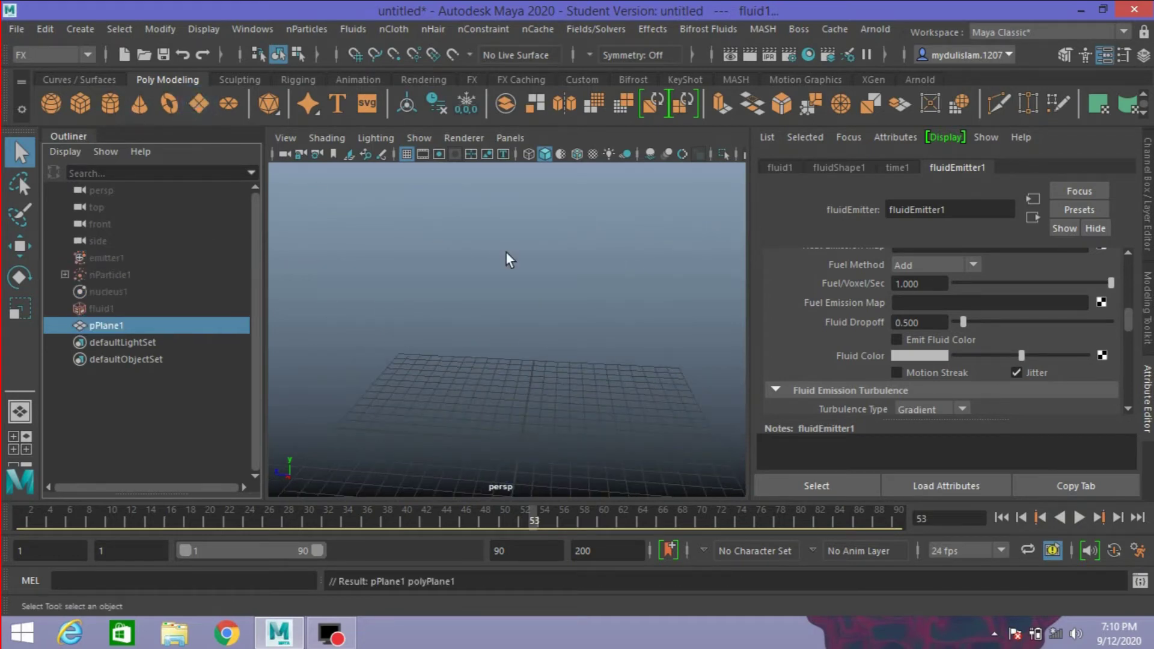
click(1148, 217)
click(964, 343)
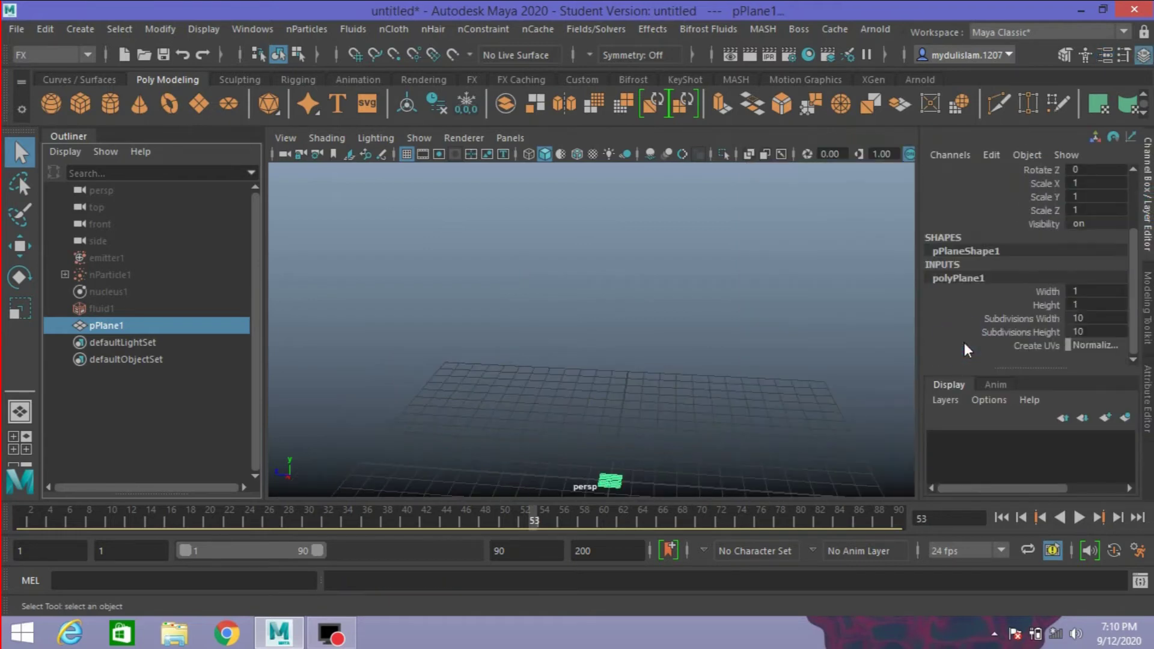
click(1033, 294)
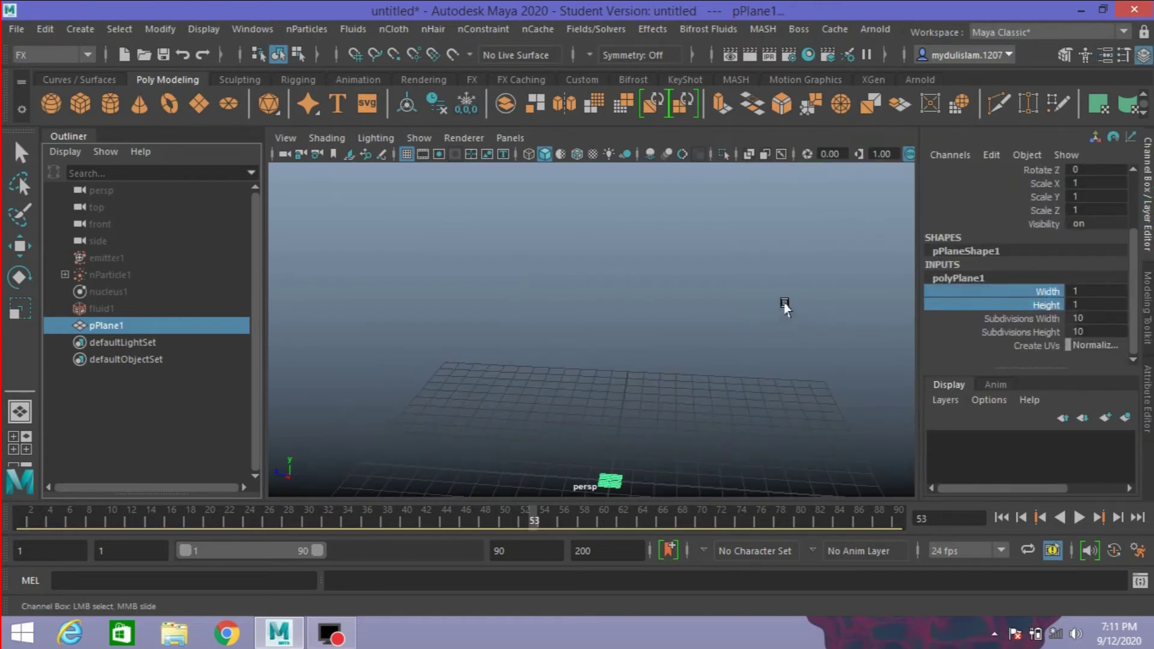
middle_drag(783, 305, 997, 318)
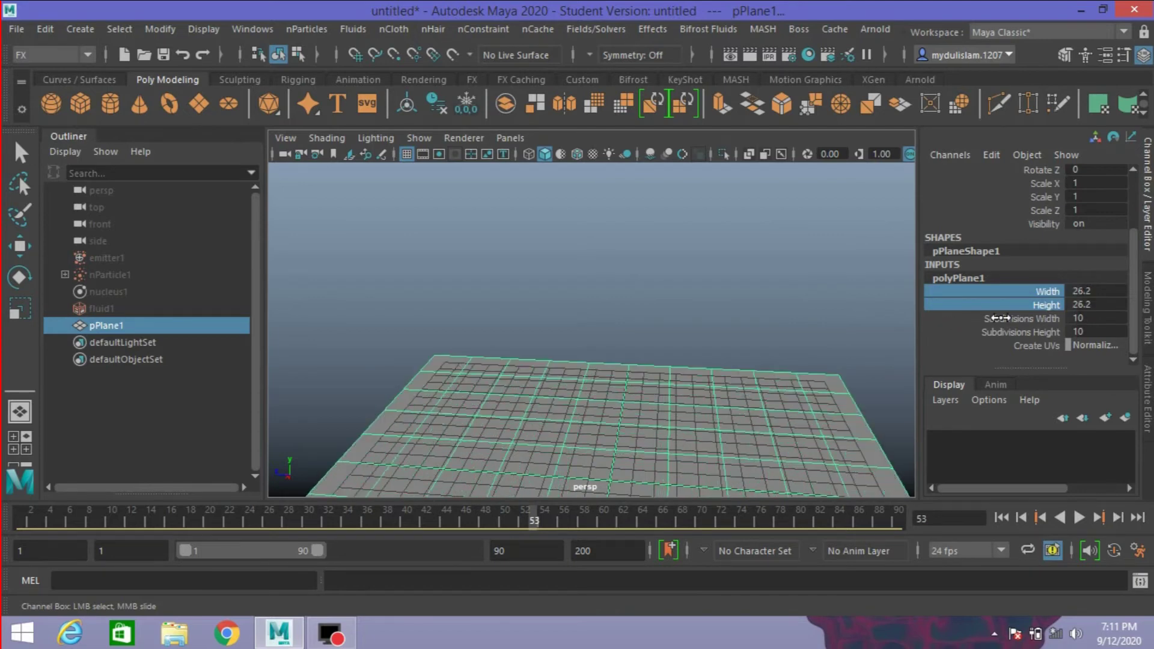
- Set the plane's subdivisions to 37 in both directions and frame it from above
drag(1008, 321, 1004, 334)
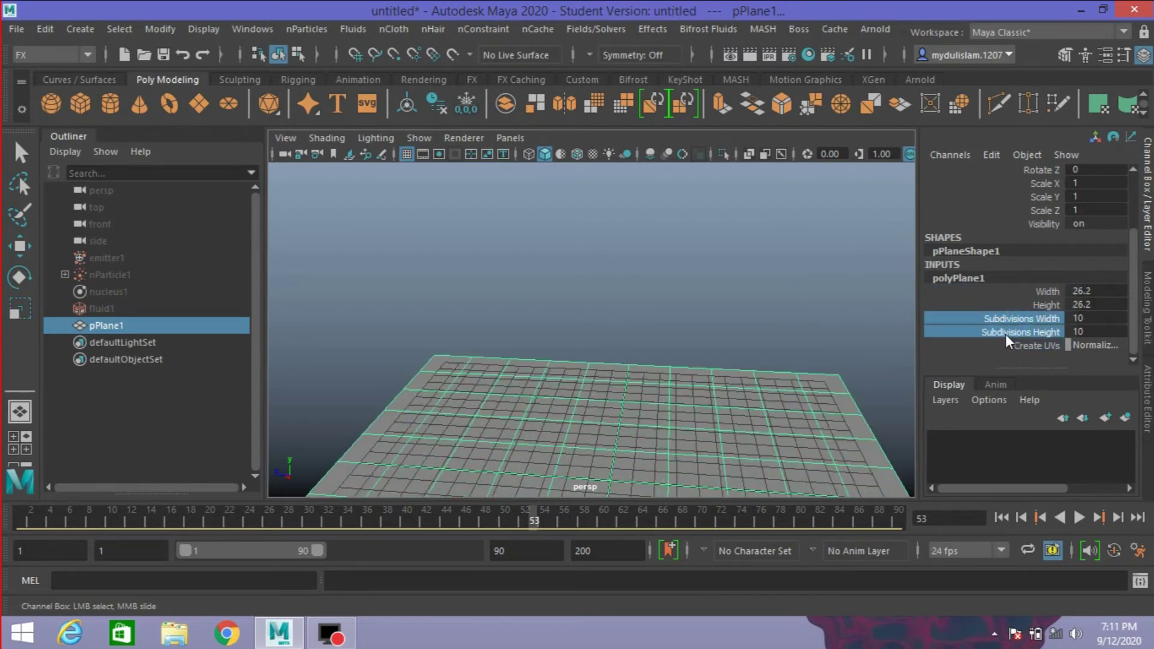
middle_drag(815, 325, 1037, 323)
scroll(695, 399, down, 2)
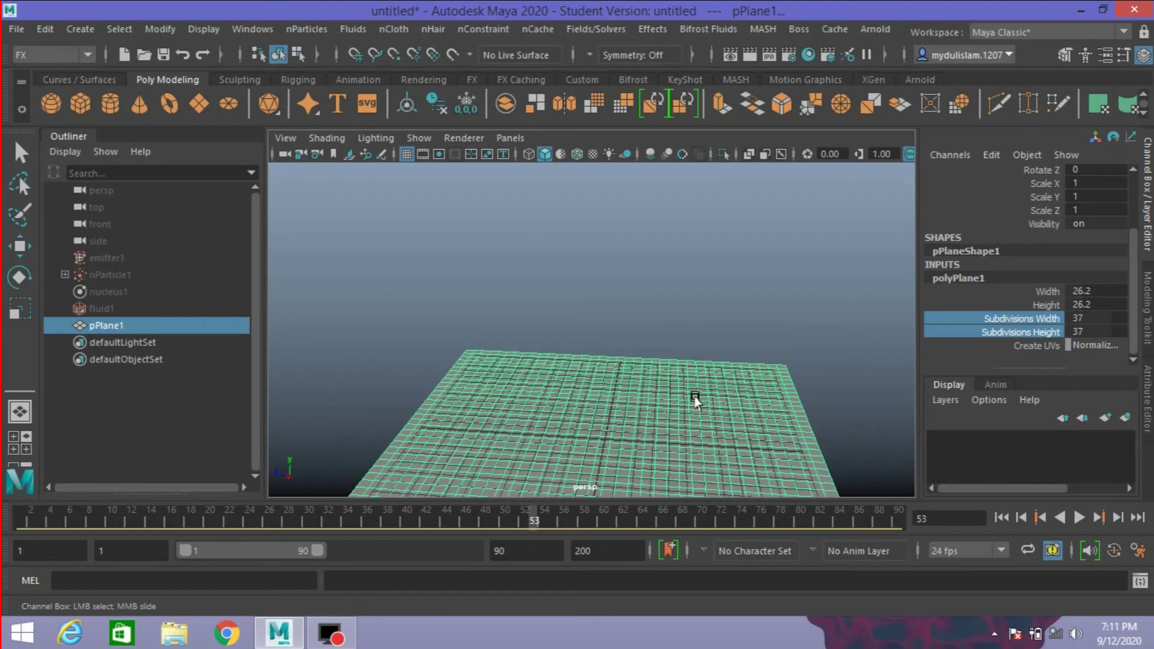
scroll(696, 394, down, 2)
mouse_move(695, 395)
alt+middle_down()
mouse_move(673, 327)
mouse_move(667, 335)
alt+middle_up()
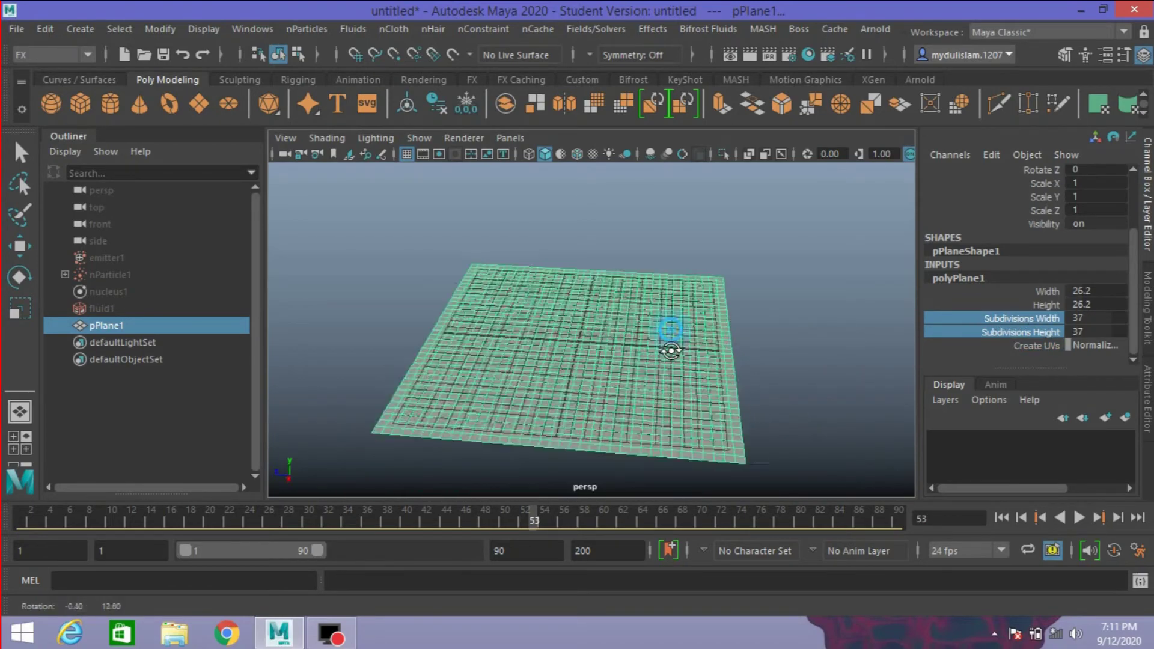
alt+drag(667, 335, 665, 345)
- Open Modeling Toolkit in Multi-Component mode for pPlane1
click(1064, 55)
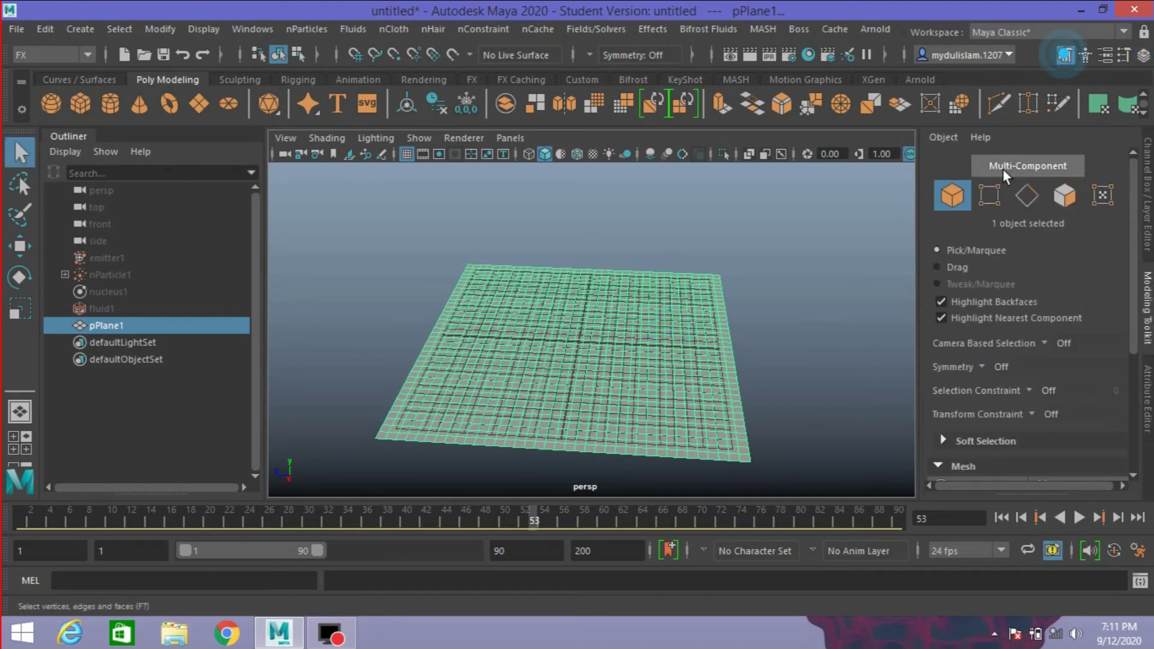
click(989, 195)
alt+drag(781, 295, 769, 294)
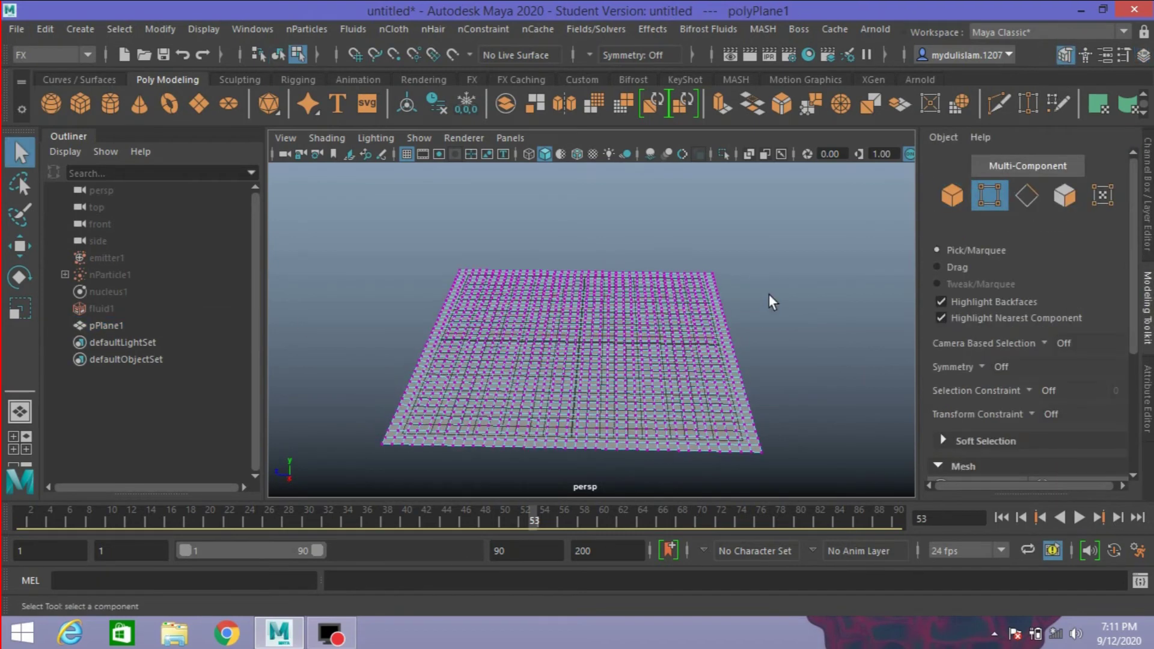
- Turn on soft select with a wide falloff and raise the plane's middle vertices into a dome
key(b)
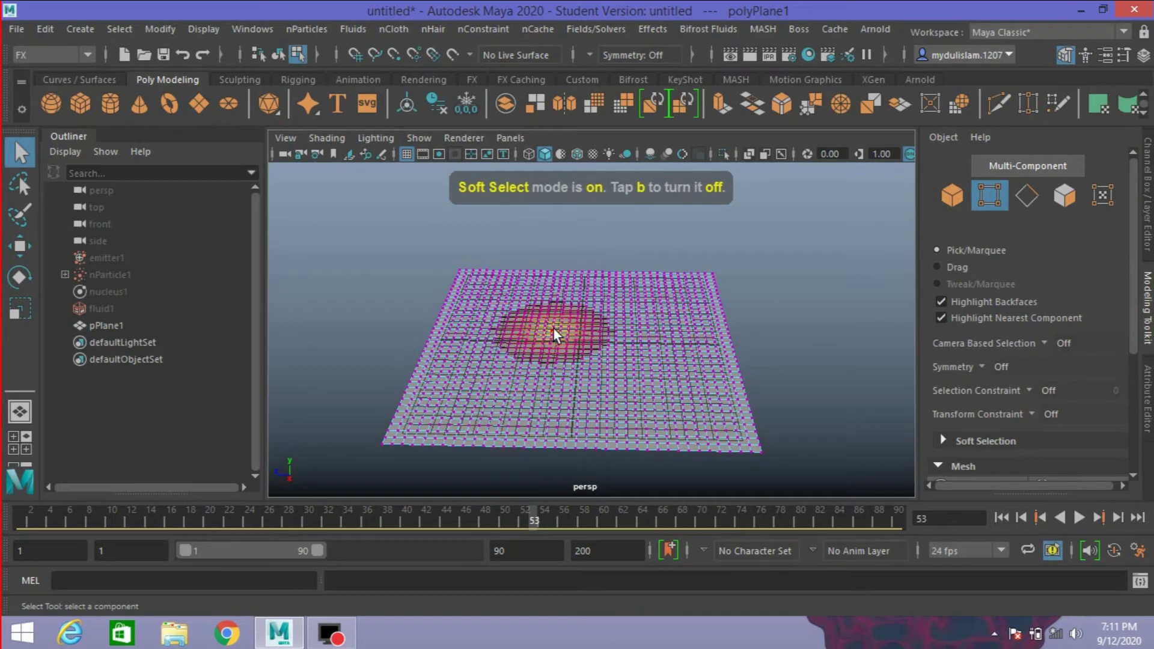
drag(553, 325, 584, 355)
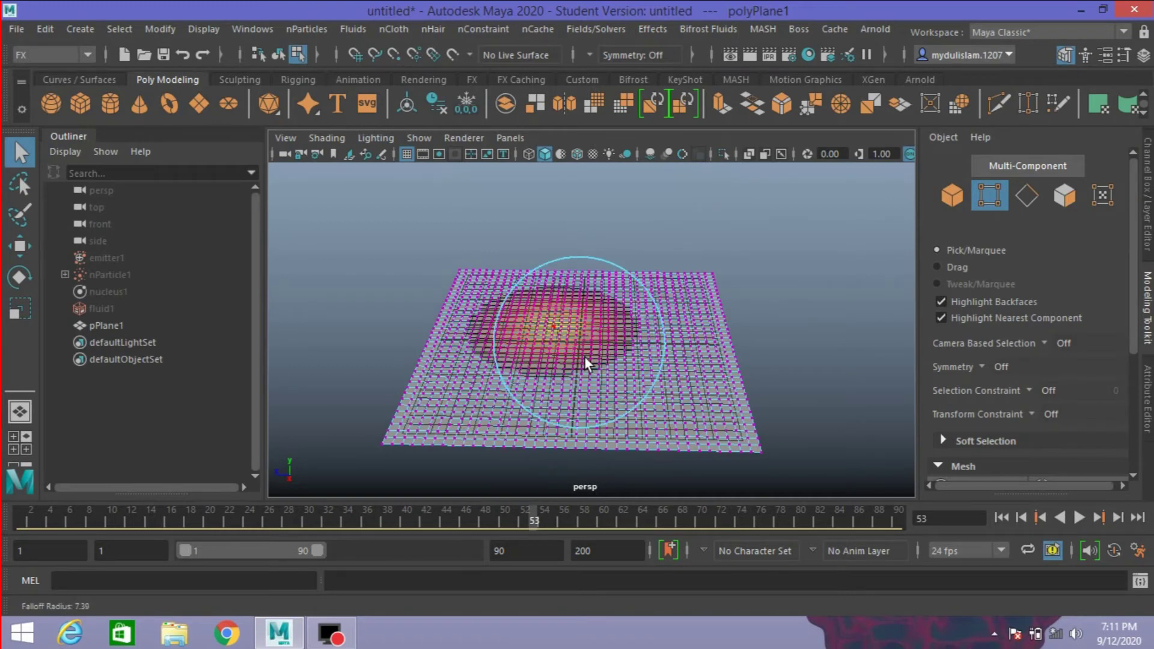
mouse_move(584, 356)
mouse_down()
mouse_move(607, 373)
mouse_move(552, 322)
mouse_move(634, 370)
mouse_move(568, 326)
mouse_move(651, 360)
mouse_move(587, 338)
mouse_up()
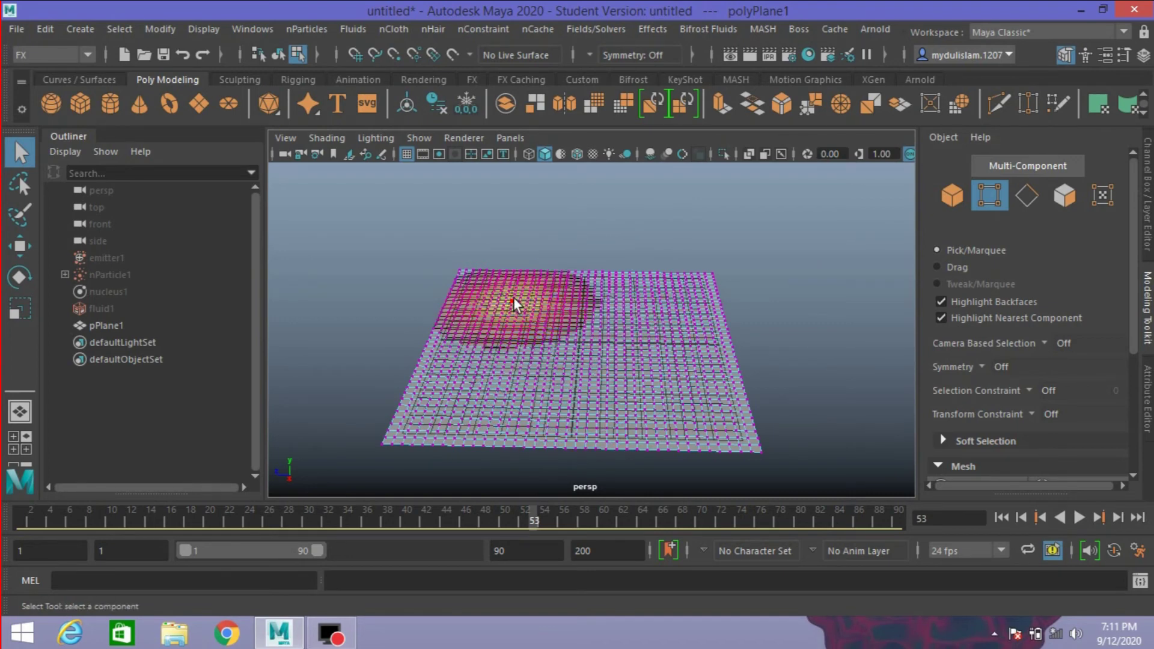
drag(513, 297, 601, 330)
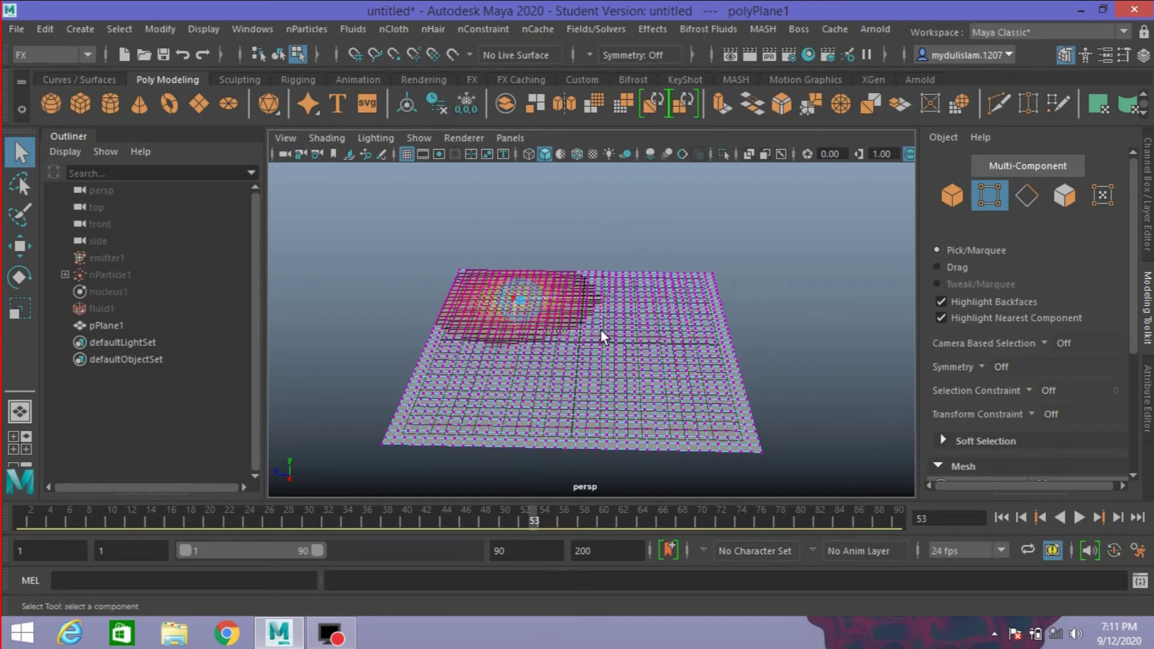
click(19, 246)
drag(557, 250, 561, 189)
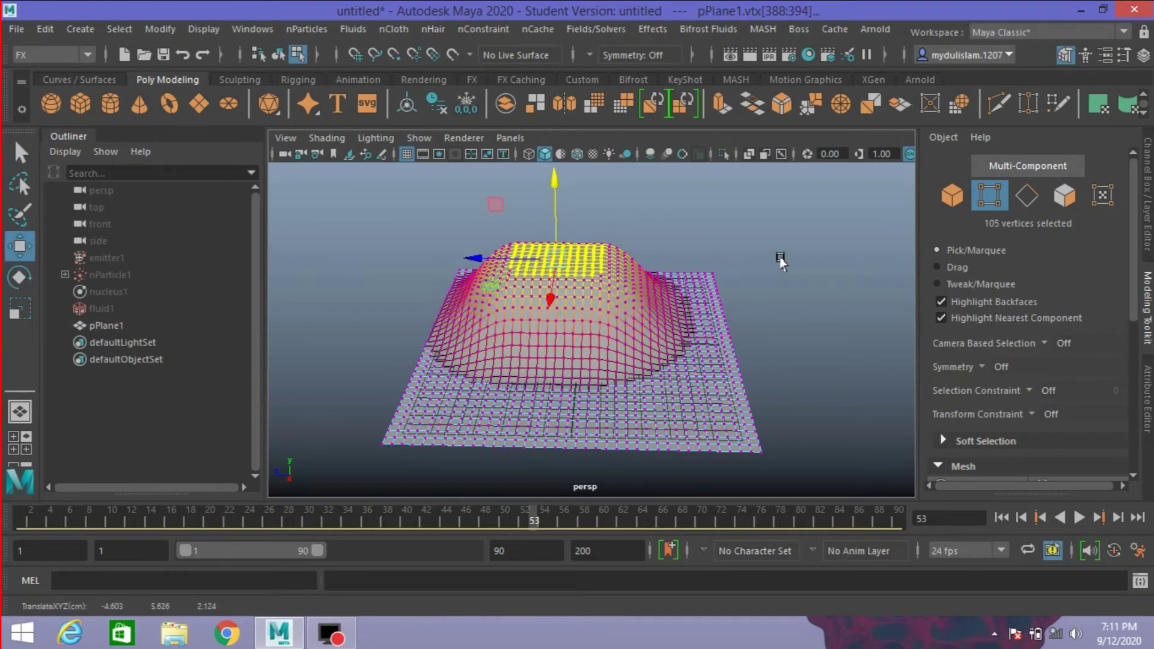
- Lift vertex regions on the dome's side, right and left into curved ridges
mouse_move(780, 260)
alt+mouse_down()
mouse_move(613, 291)
mouse_move(626, 297)
alt+mouse_up()
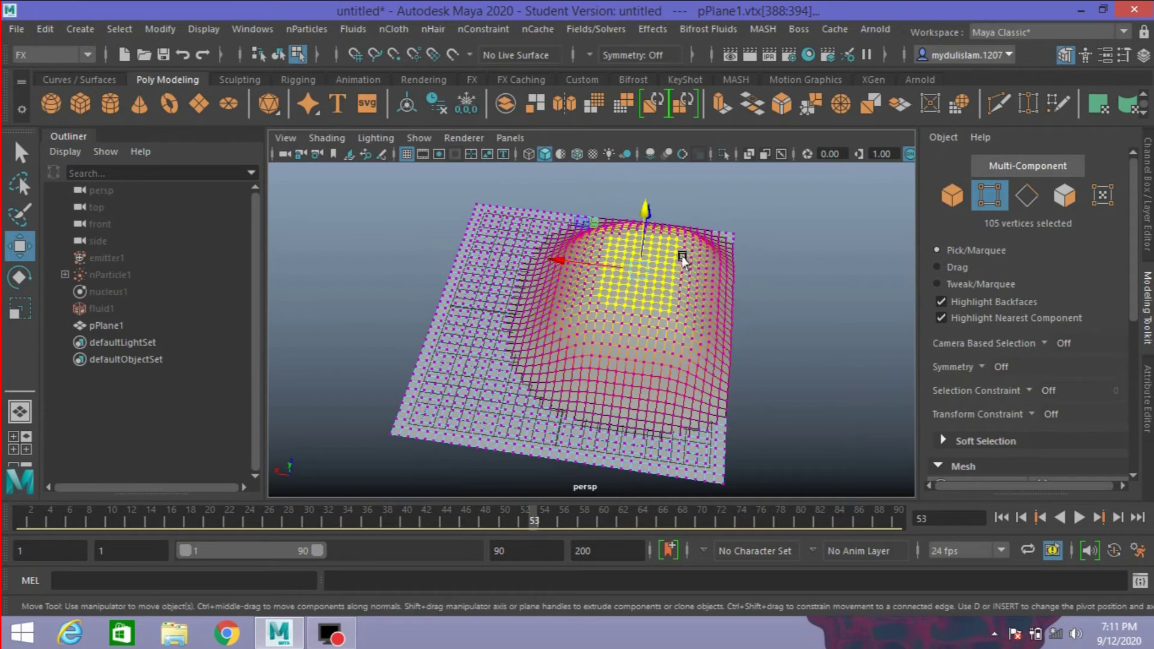
mouse_move(709, 332)
mouse_down()
mouse_move(723, 191)
mouse_move(726, 290)
mouse_move(695, 354)
mouse_up()
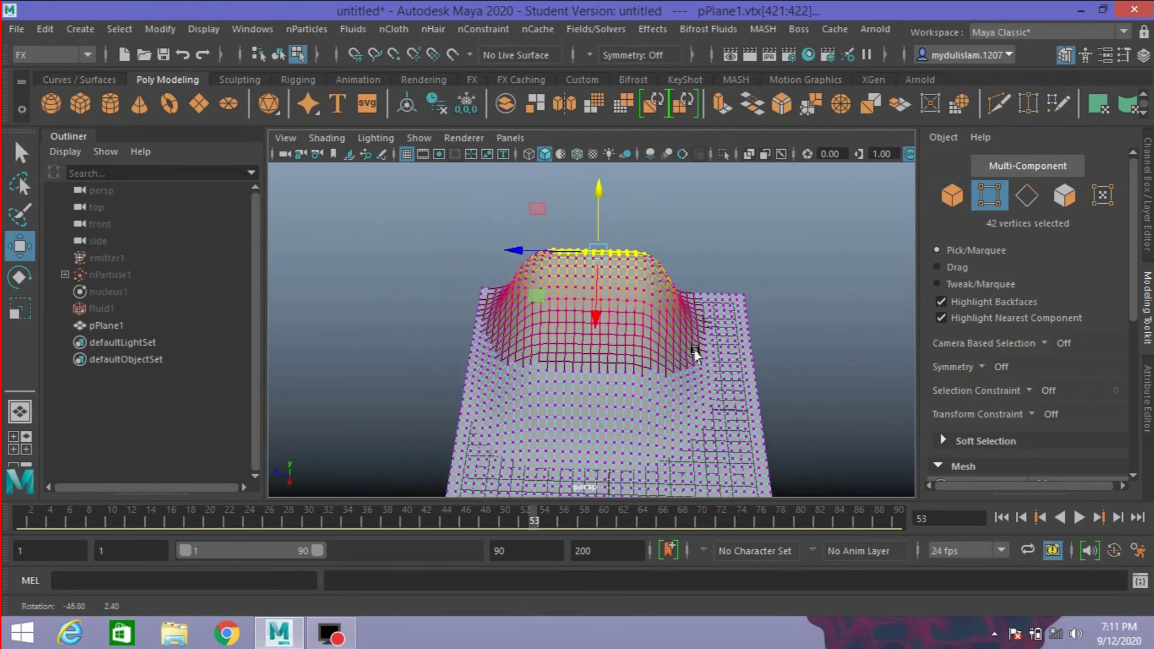
drag(659, 269, 737, 345)
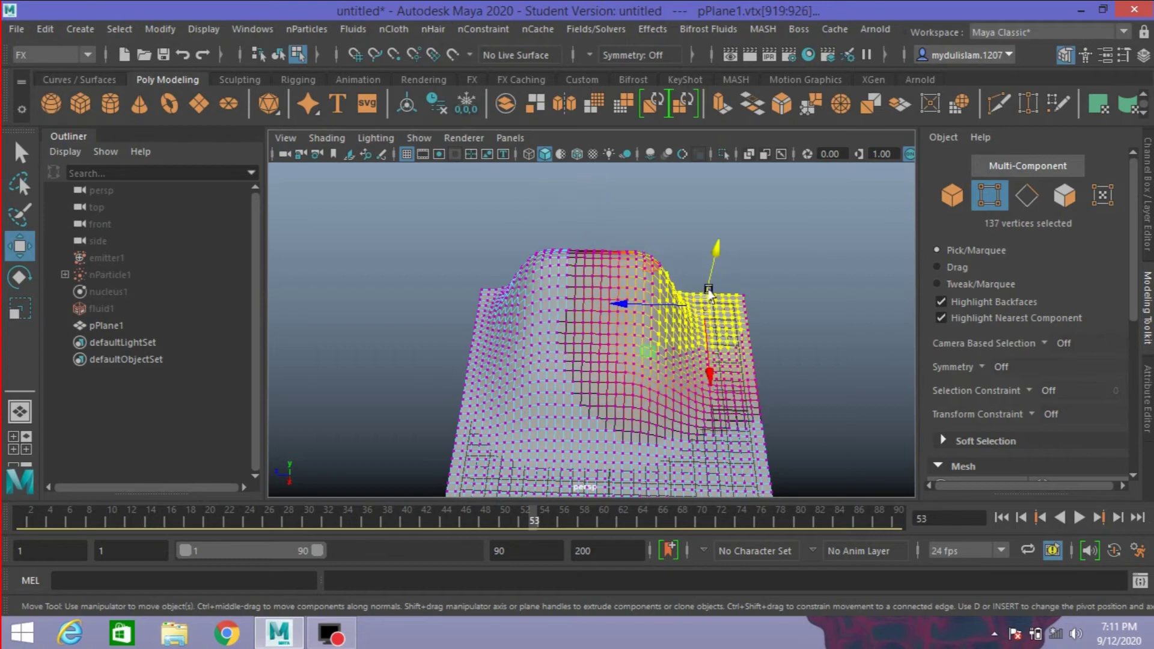
mouse_move(706, 289)
mouse_down()
mouse_move(693, 276)
mouse_move(682, 309)
mouse_up()
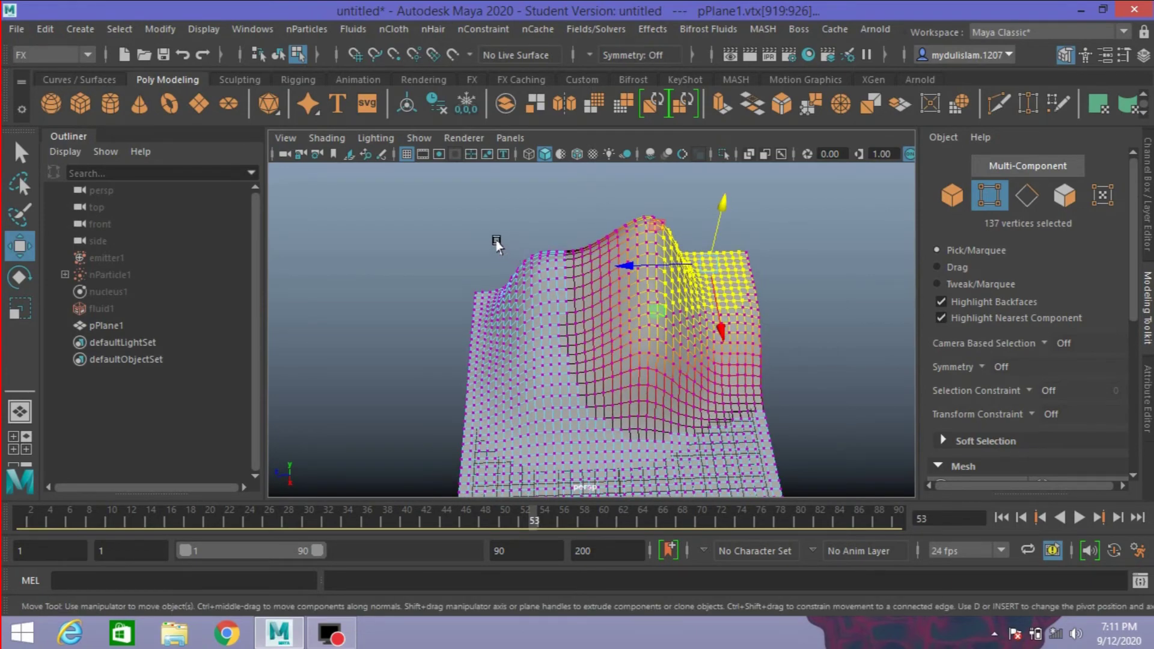
drag(497, 244, 517, 342)
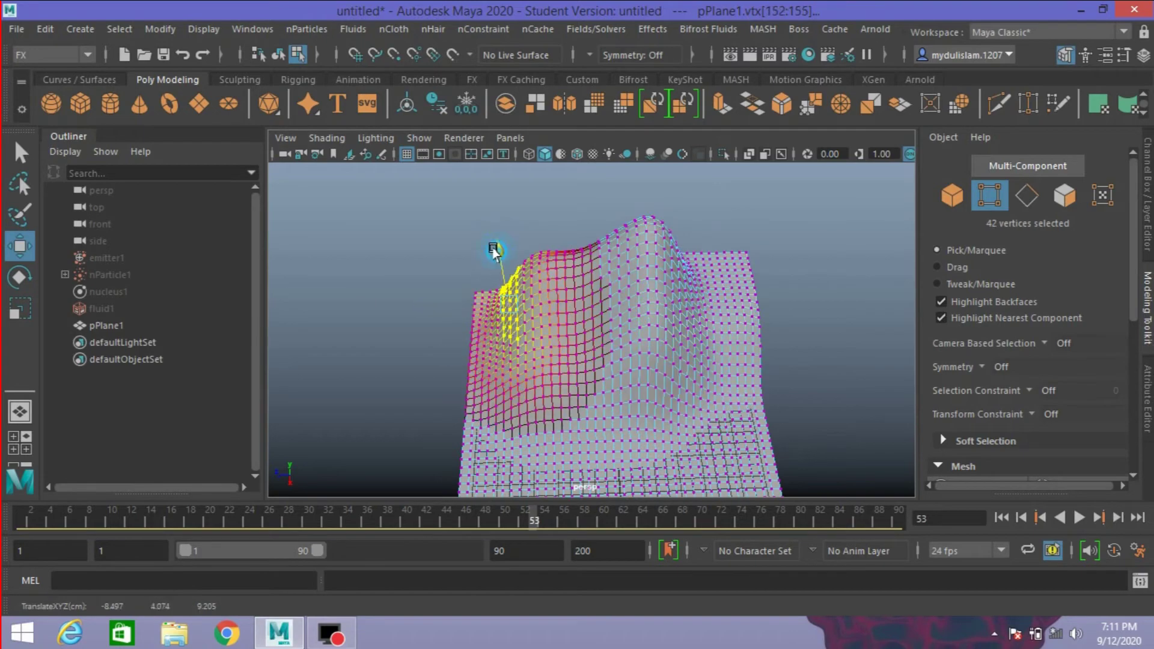
mouse_move(491, 250)
mouse_down()
mouse_move(486, 191)
mouse_move(572, 252)
mouse_move(482, 217)
mouse_move(742, 290)
mouse_move(727, 309)
mouse_move(647, 330)
mouse_move(683, 311)
mouse_move(672, 206)
mouse_move(672, 289)
mouse_move(623, 371)
mouse_move(543, 330)
mouse_move(747, 383)
mouse_up()
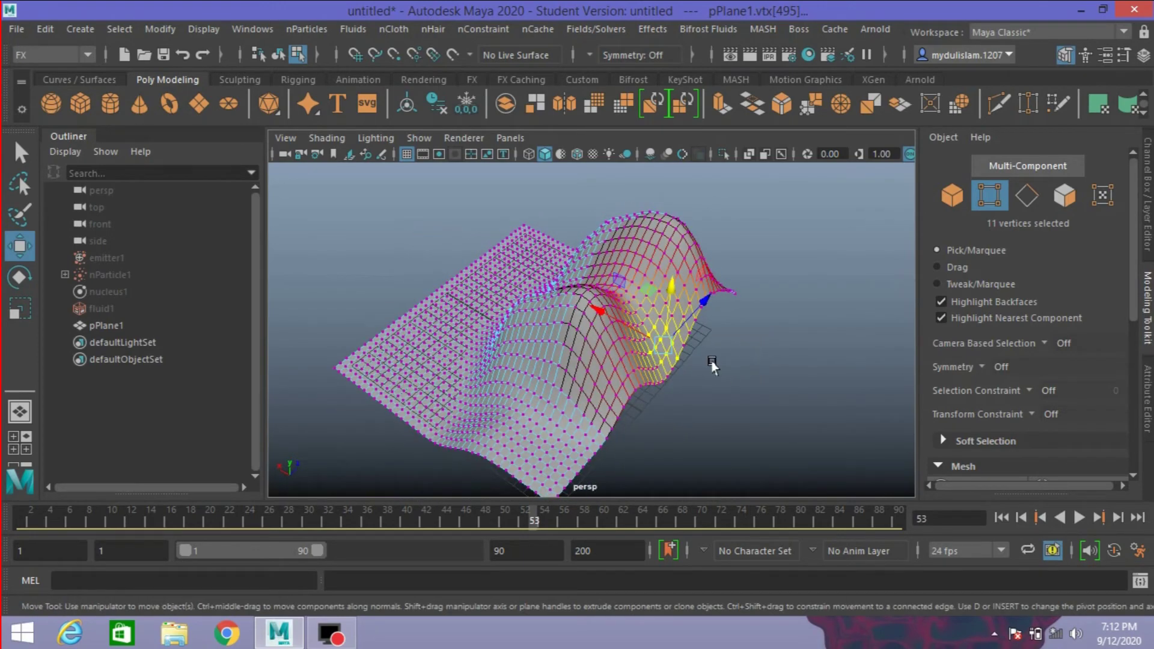
- Shrink the soft-select falloff, pull two small vertex groups into sharper peaks, then return to object mode
drag(697, 363, 643, 340)
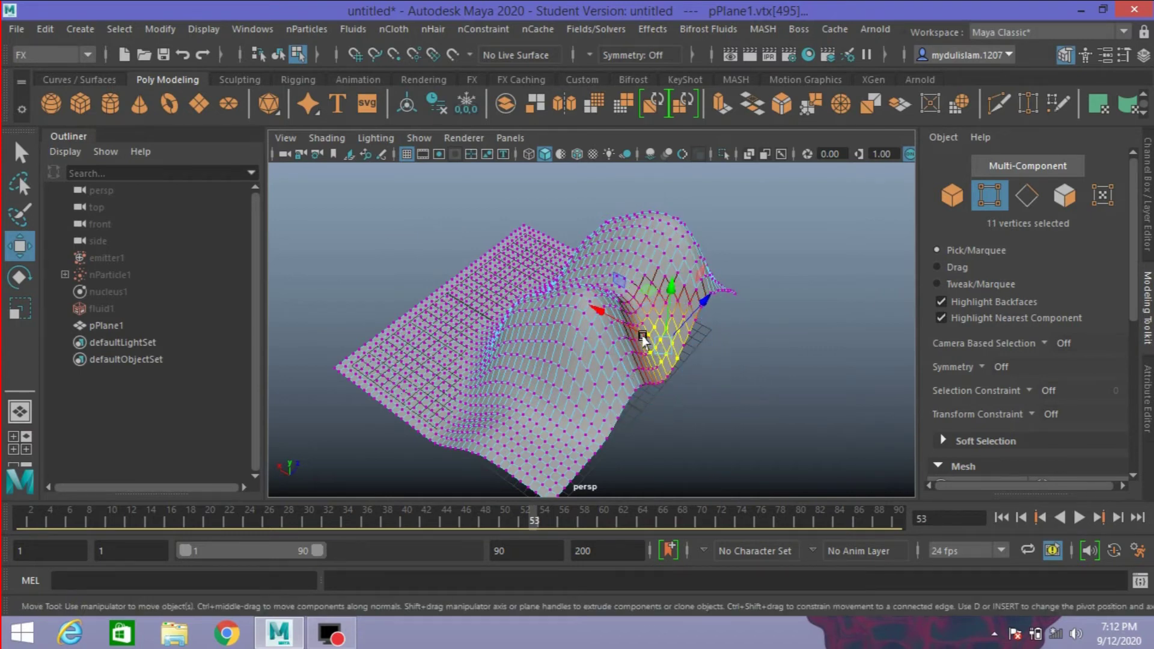
drag(664, 294, 665, 227)
mouse_move(767, 356)
alt+mouse_down()
mouse_move(580, 359)
mouse_move(596, 368)
alt+mouse_up()
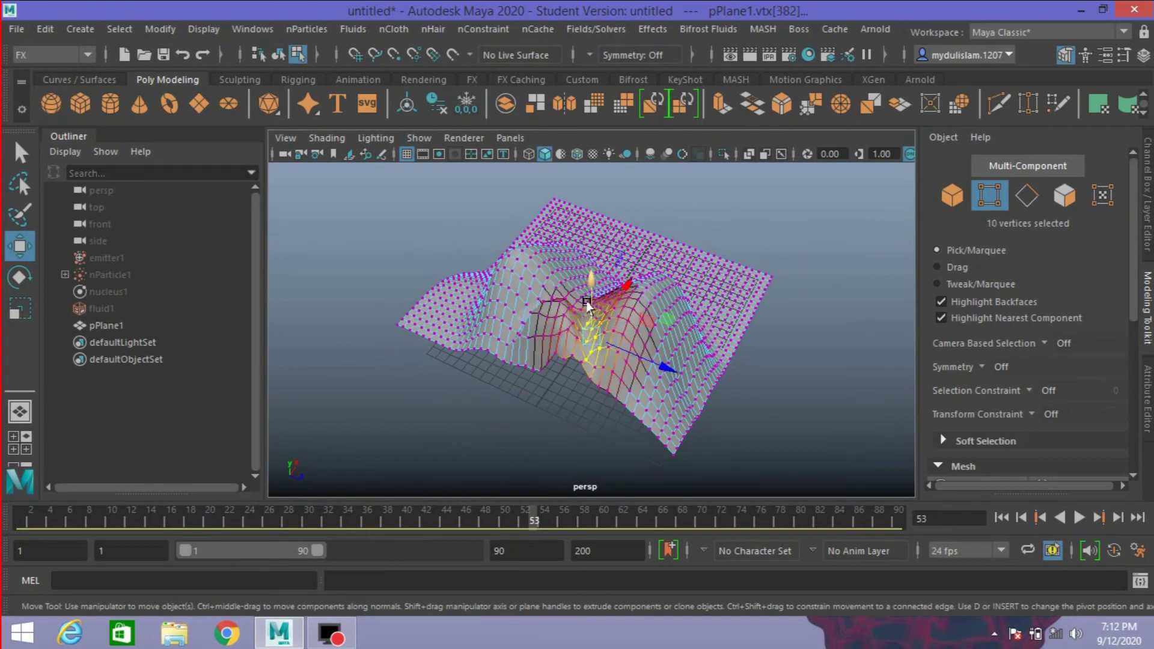
mouse_move(587, 305)
alt+mouse_down()
mouse_move(593, 374)
mouse_move(643, 368)
alt+mouse_up()
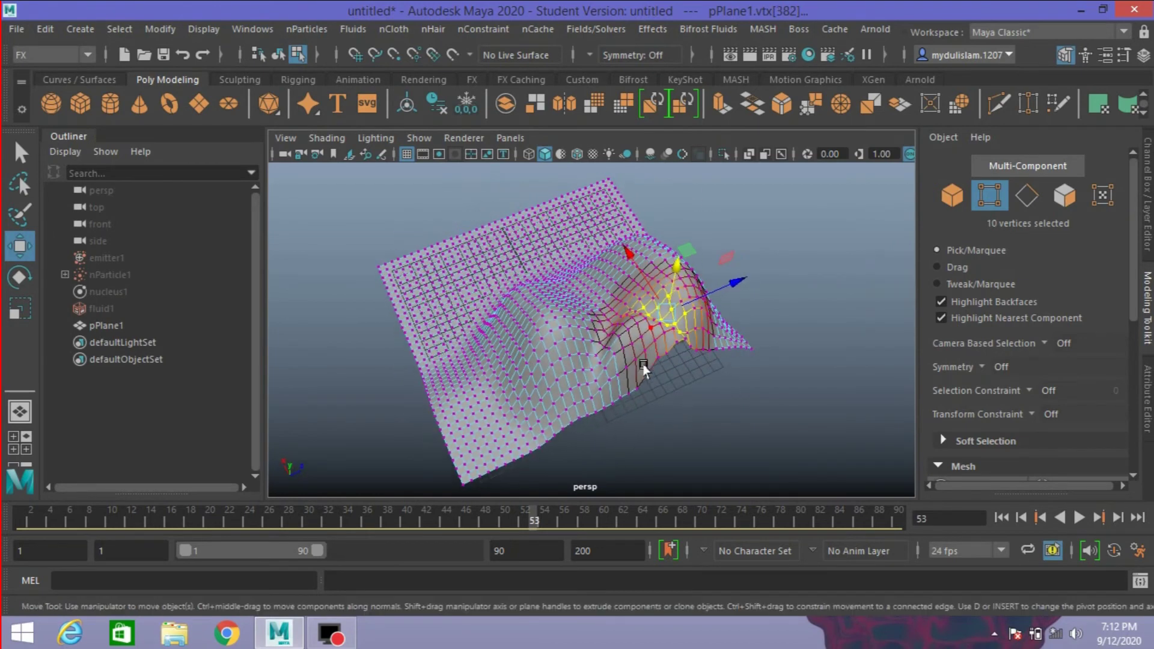
drag(590, 339, 601, 404)
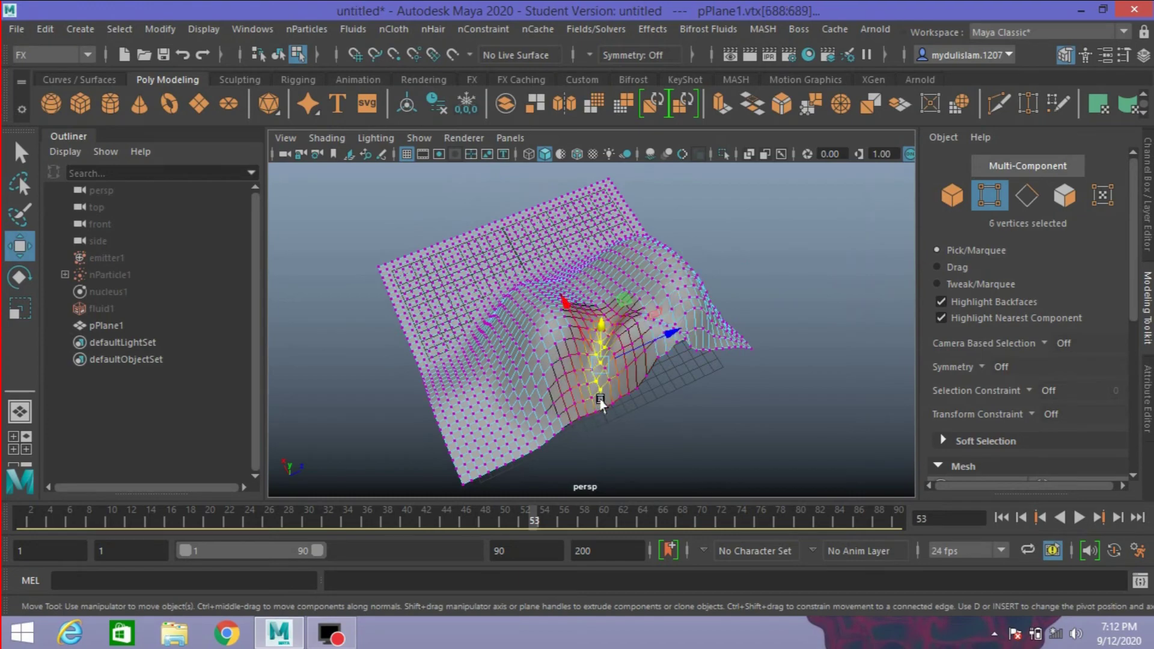
mouse_move(599, 329)
mouse_down()
mouse_move(601, 282)
mouse_move(744, 335)
mouse_up()
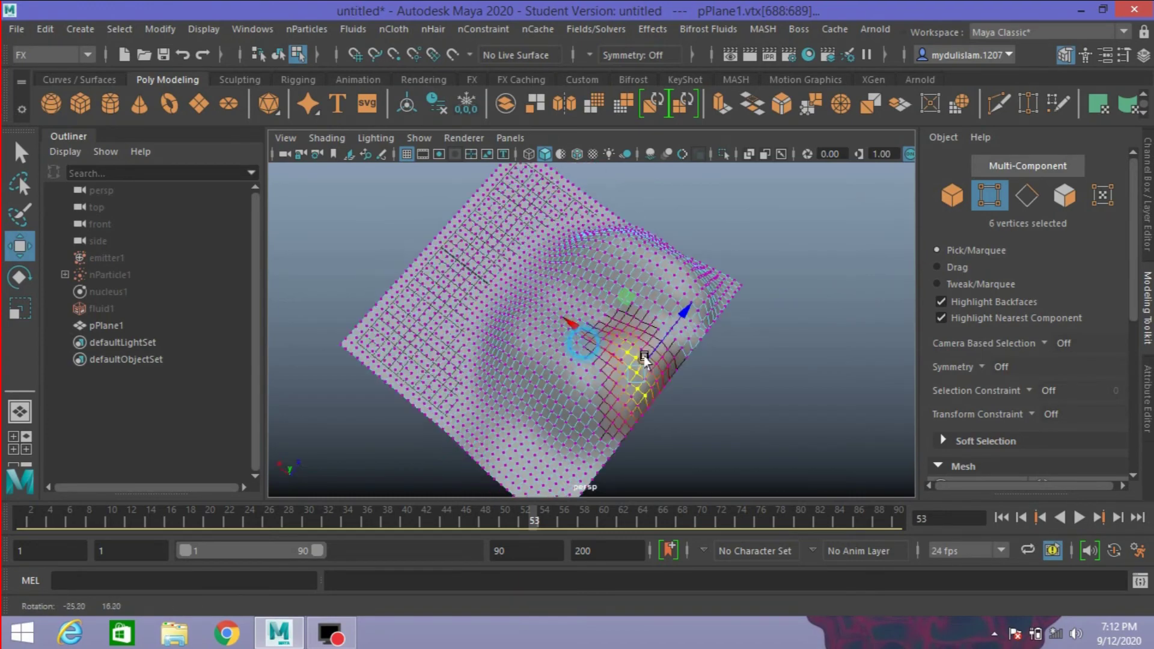
key(F8)
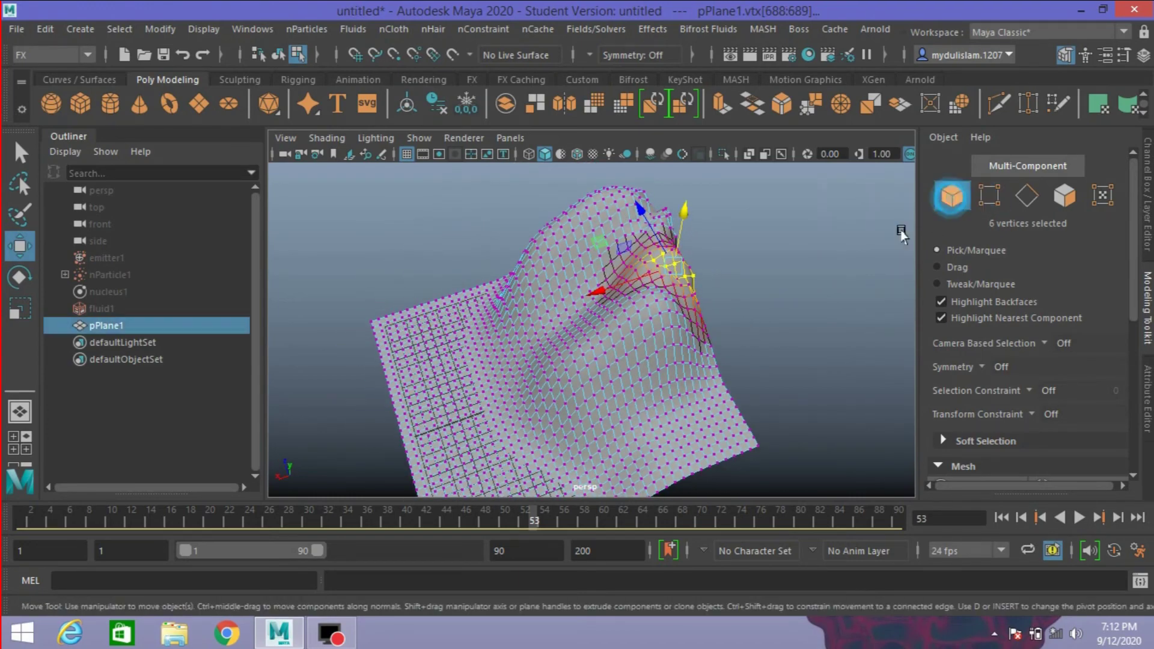
mouse_move(732, 315)
alt+mouse_down()
mouse_move(678, 328)
mouse_move(763, 305)
alt+mouse_up()
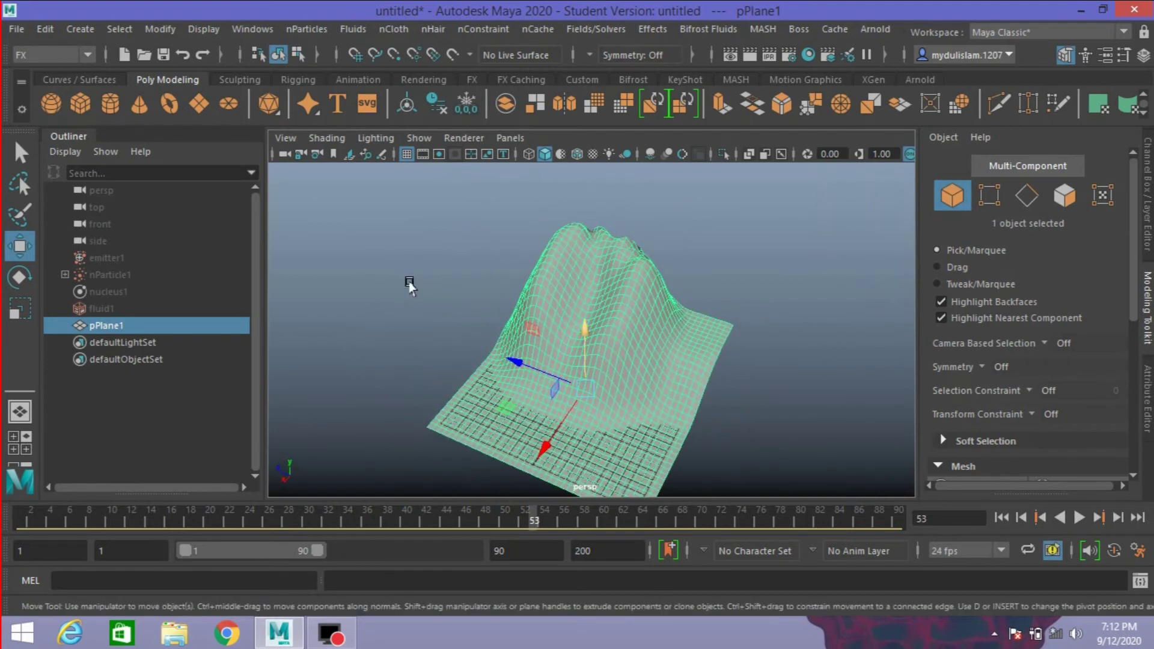
- Delete pPlane1's history, unhide emitter1, nParticle1, nucleus1 and fluid1, and rewind to frame 1
click(48, 28)
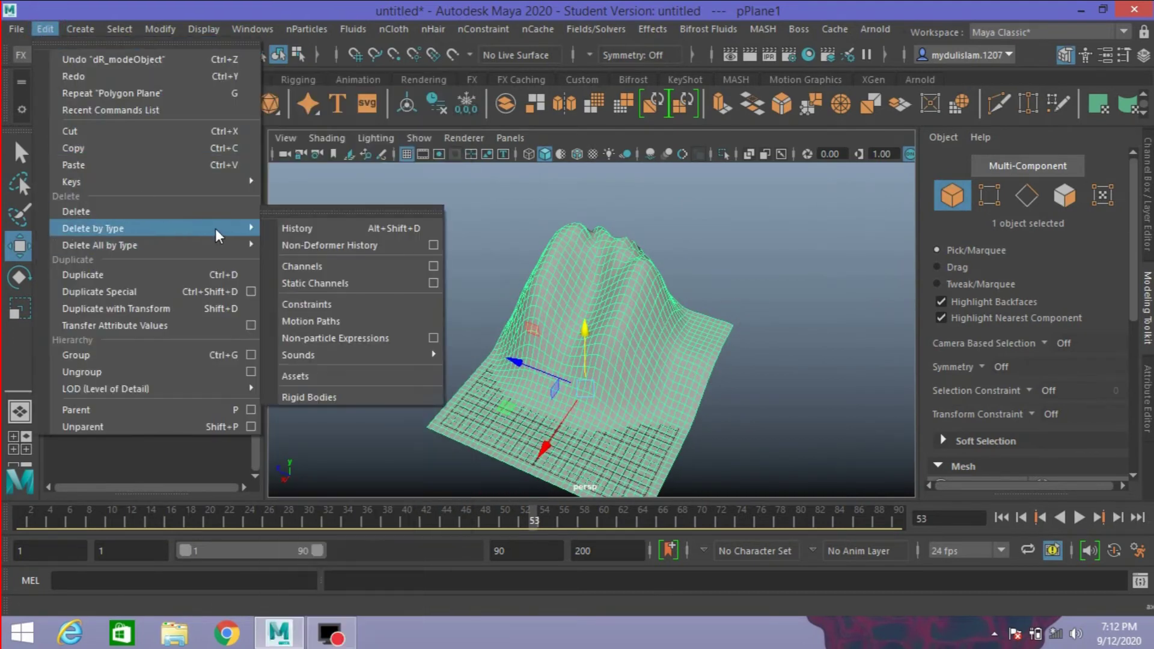
click(284, 229)
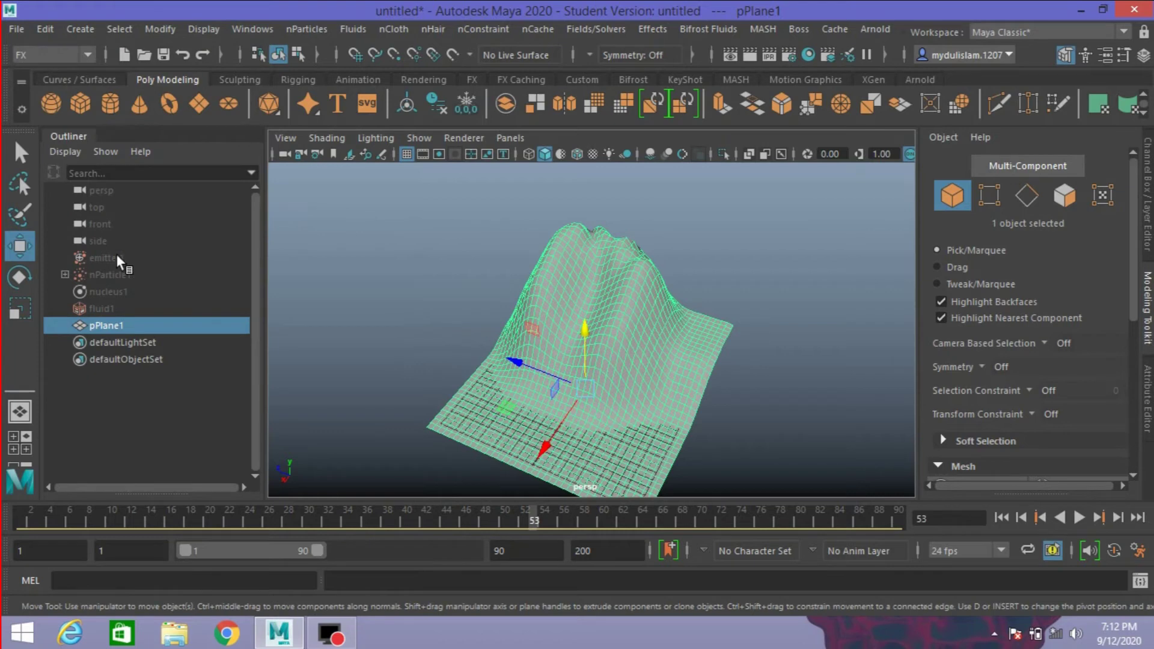
drag(117, 254, 116, 300)
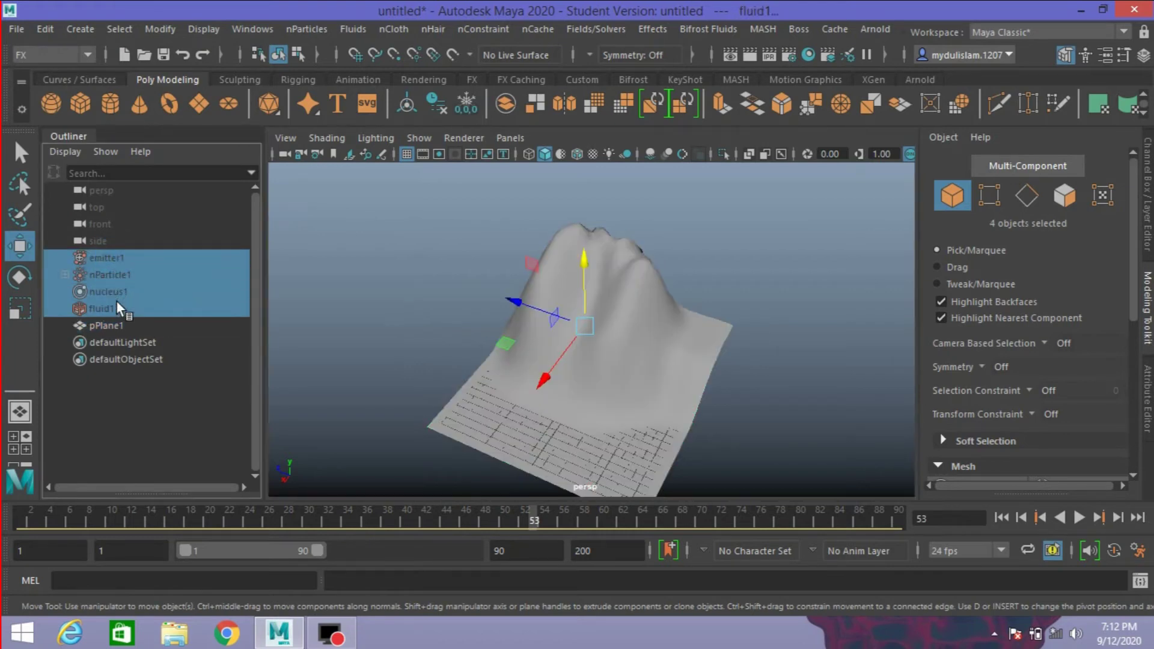
key(ctrl+h)
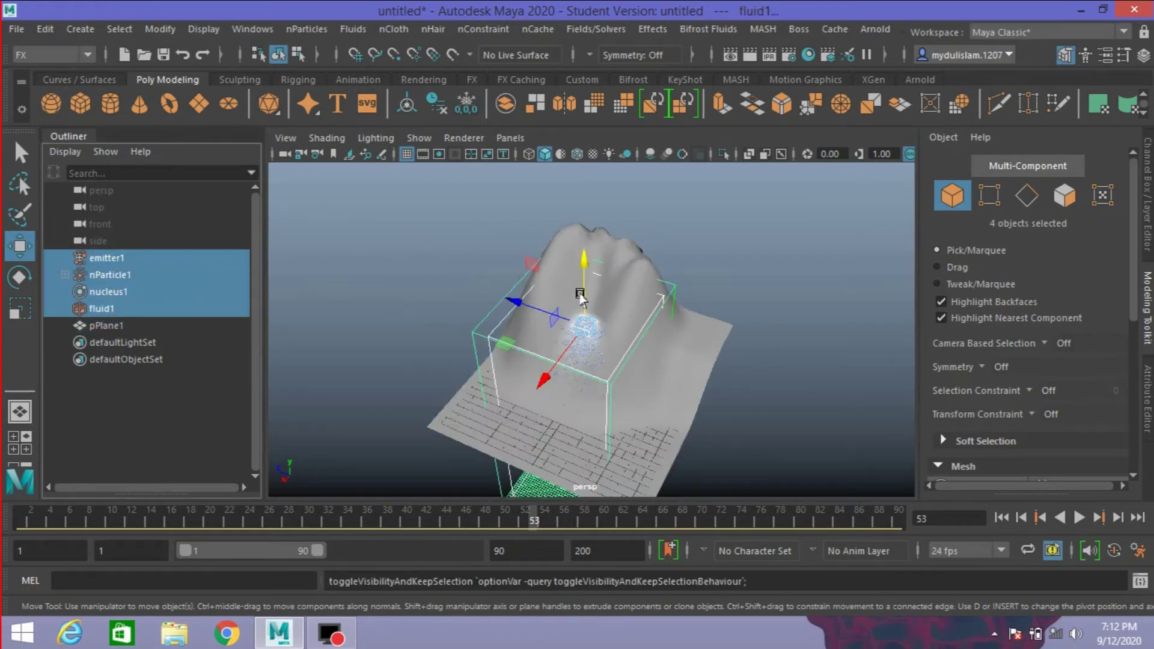
alt+drag(619, 323, 653, 291)
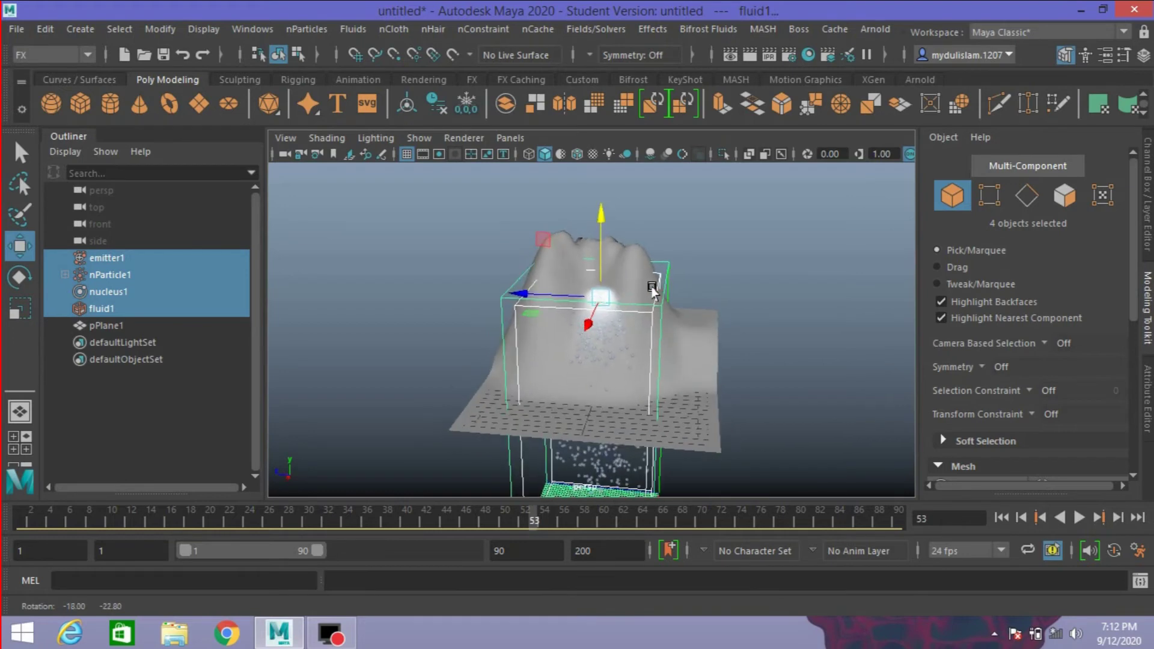
click(104, 308)
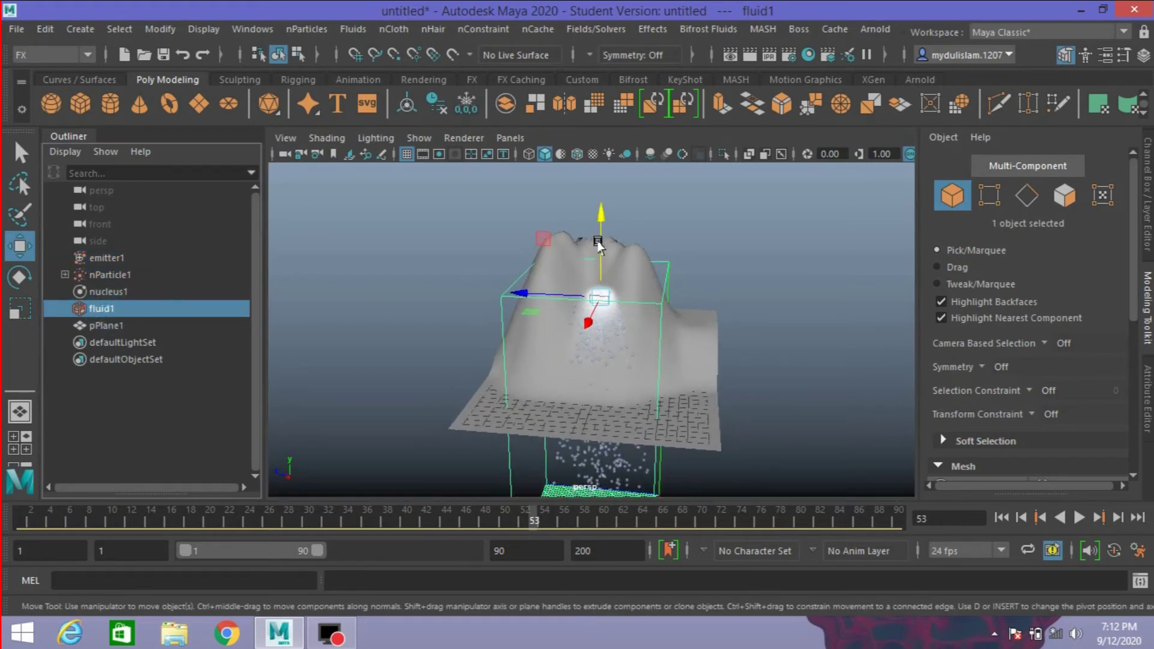
click(1001, 518)
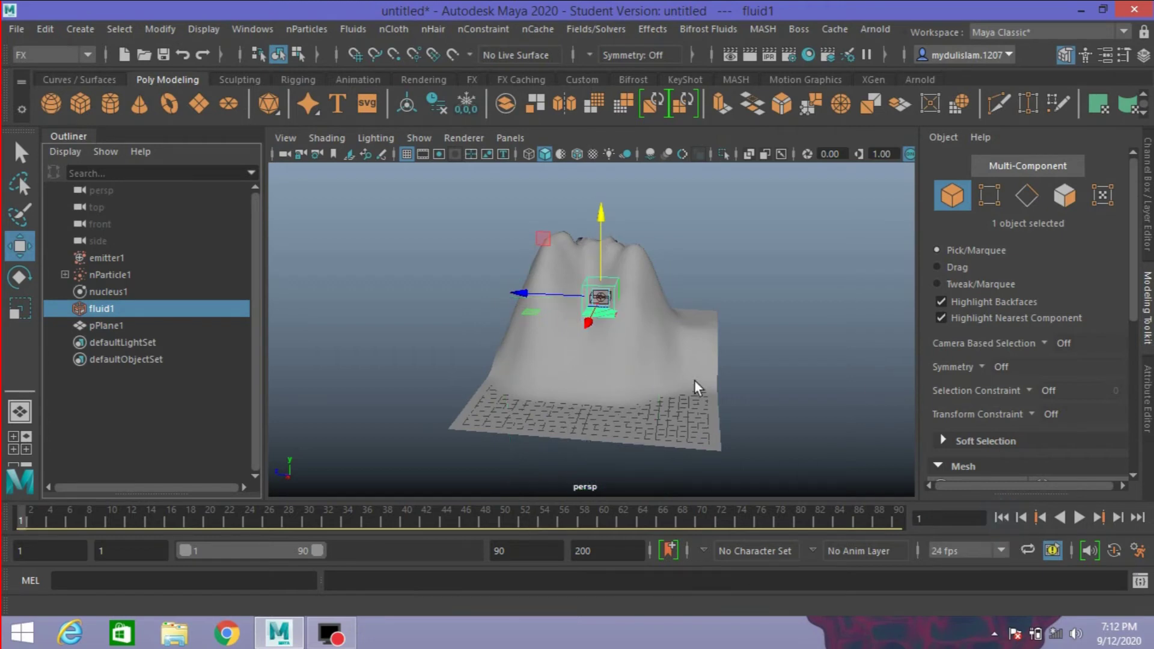
alt+drag(709, 260, 637, 282)
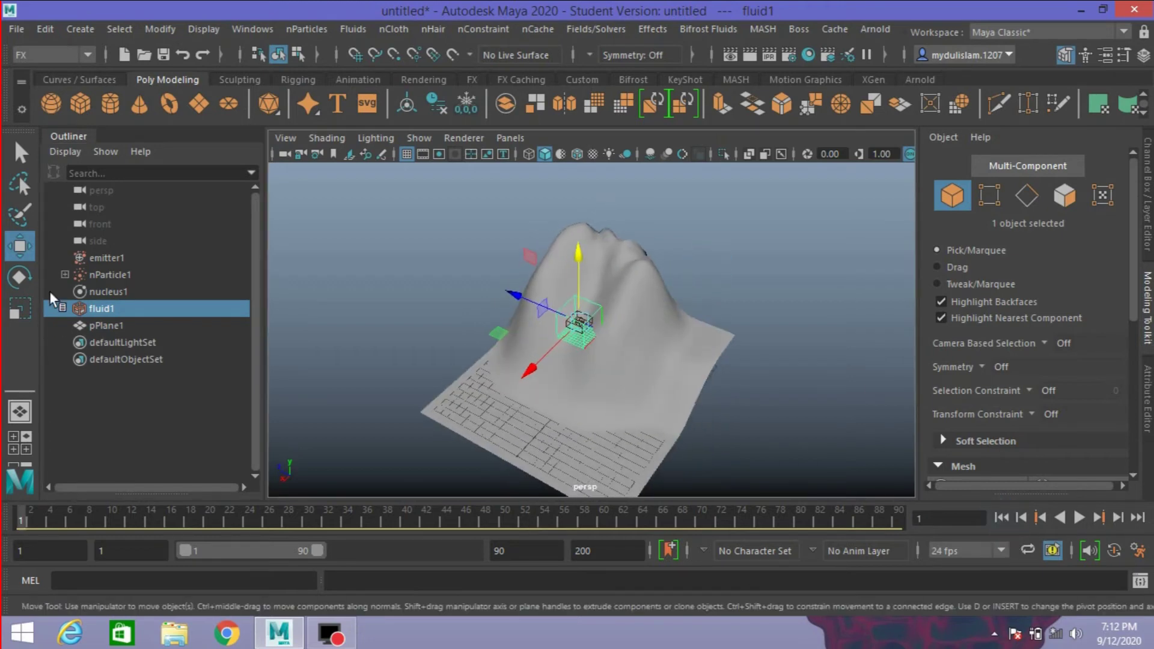
- Move emitter1 onto the mountain peak, to roughly X -9.0, Y 12.8, Z 3.2
click(98, 257)
mouse_move(638, 339)
alt+mouse_down()
mouse_move(662, 340)
mouse_move(589, 279)
alt+mouse_up()
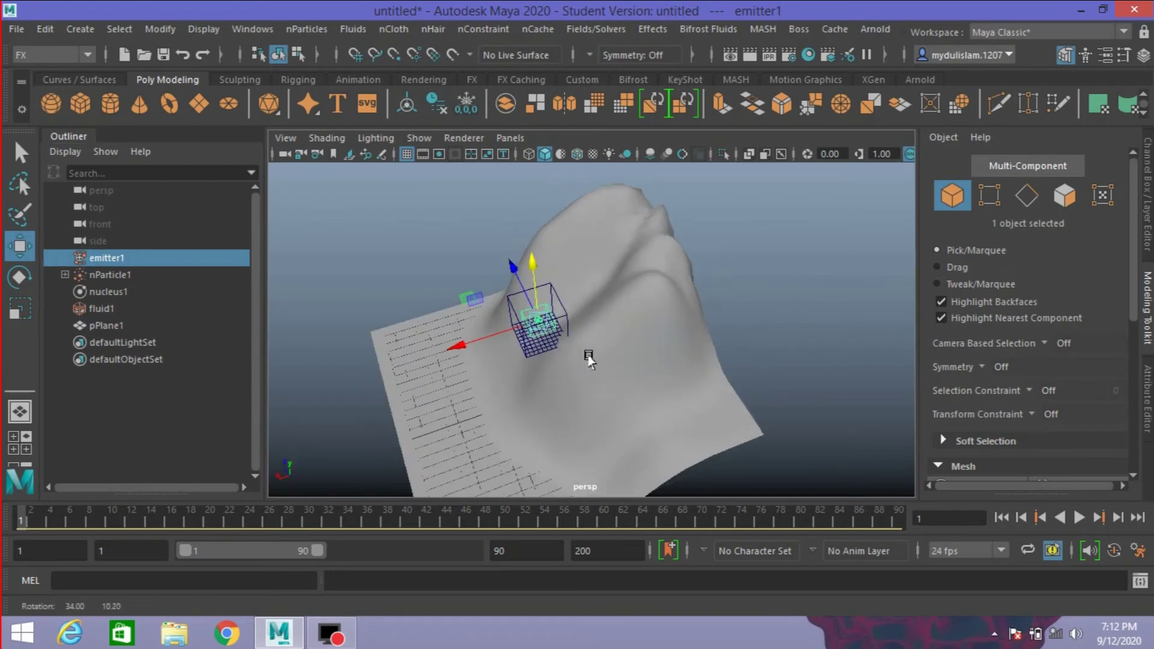
mouse_move(458, 348)
mouse_down()
mouse_move(609, 288)
mouse_move(610, 185)
mouse_move(660, 253)
mouse_move(651, 306)
mouse_move(800, 343)
mouse_up()
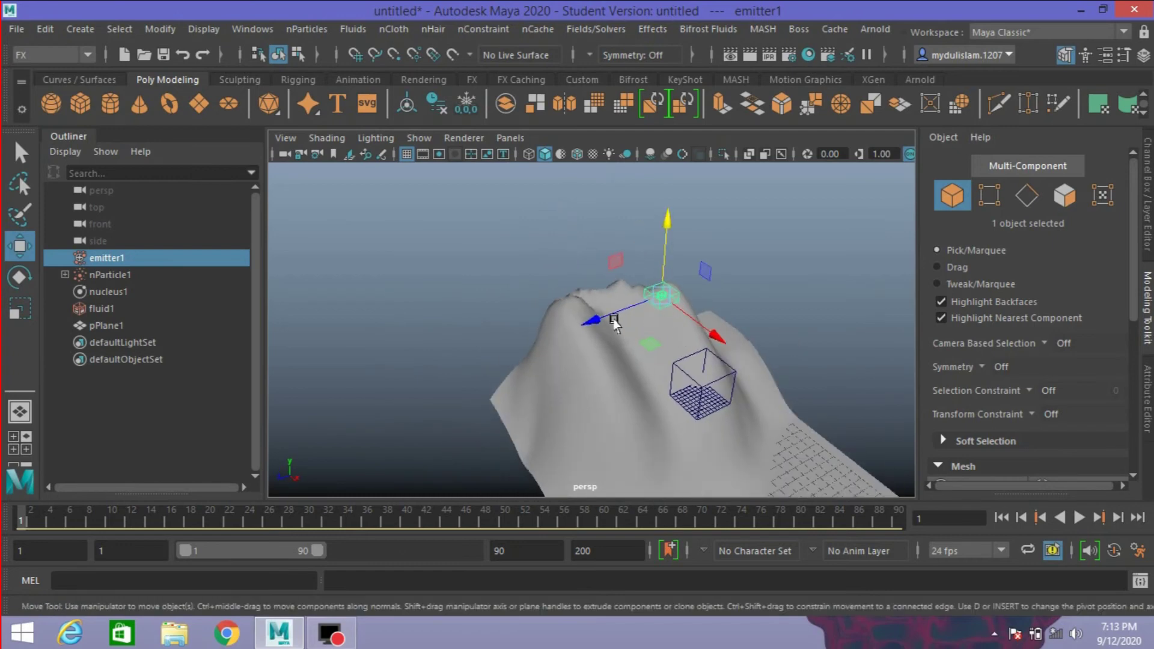
drag(598, 317, 554, 334)
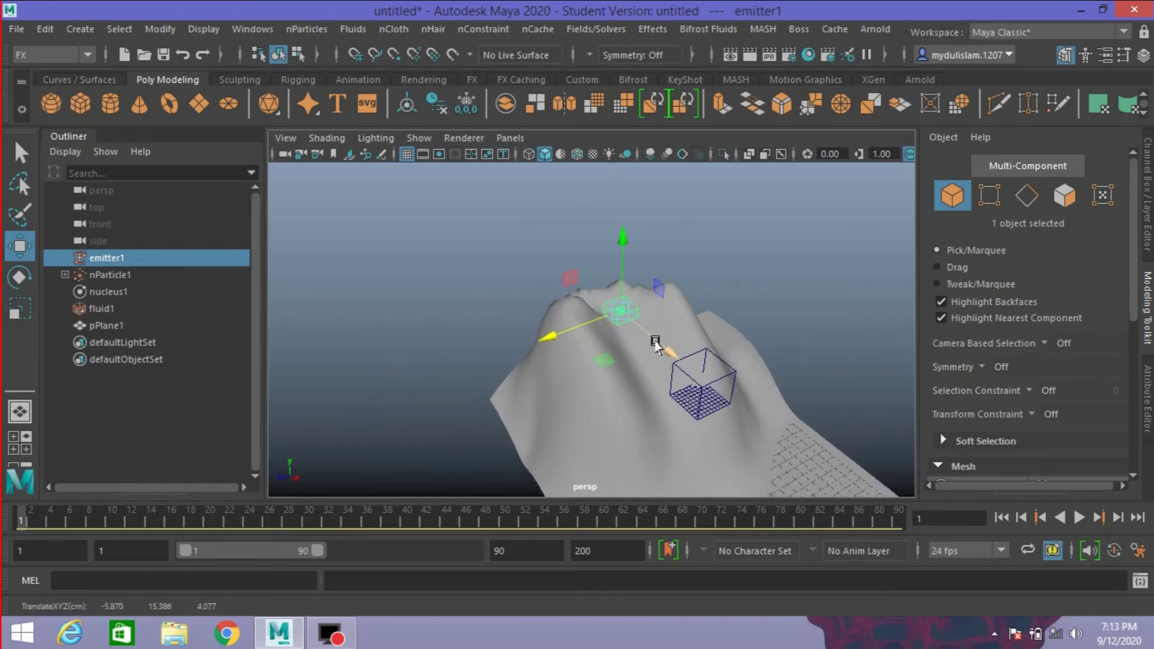
mouse_move(657, 343)
mouse_down()
mouse_move(582, 320)
mouse_move(578, 294)
mouse_up()
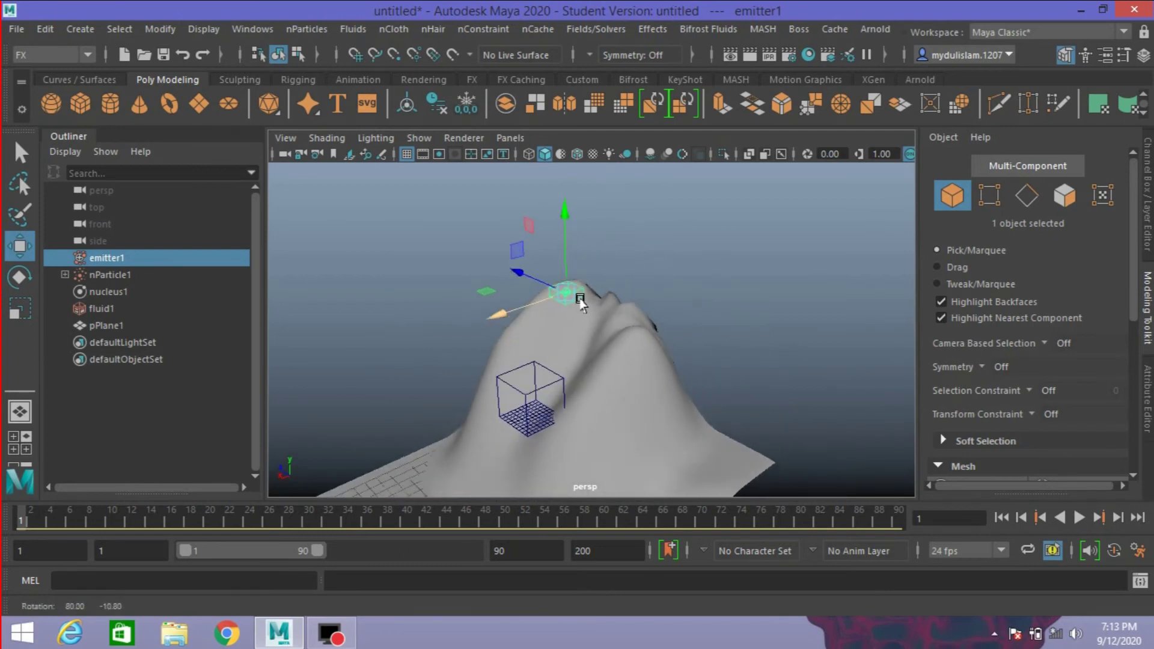
drag(574, 252, 577, 257)
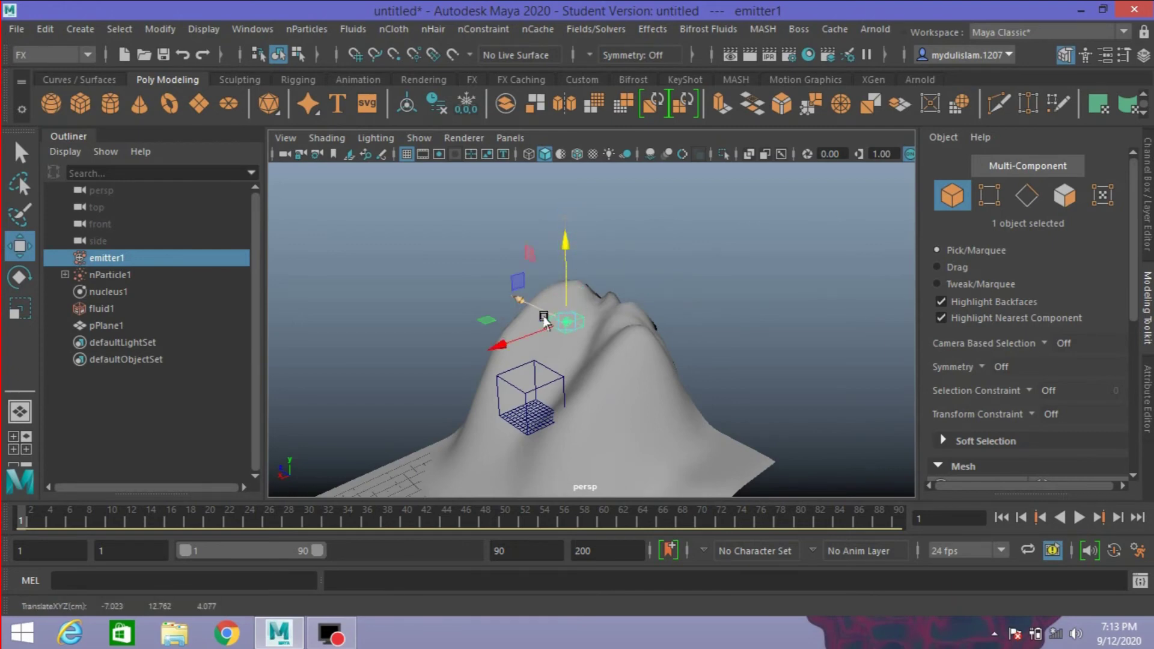
mouse_move(527, 344)
alt+mouse_down()
mouse_move(628, 385)
mouse_move(614, 375)
alt+mouse_up()
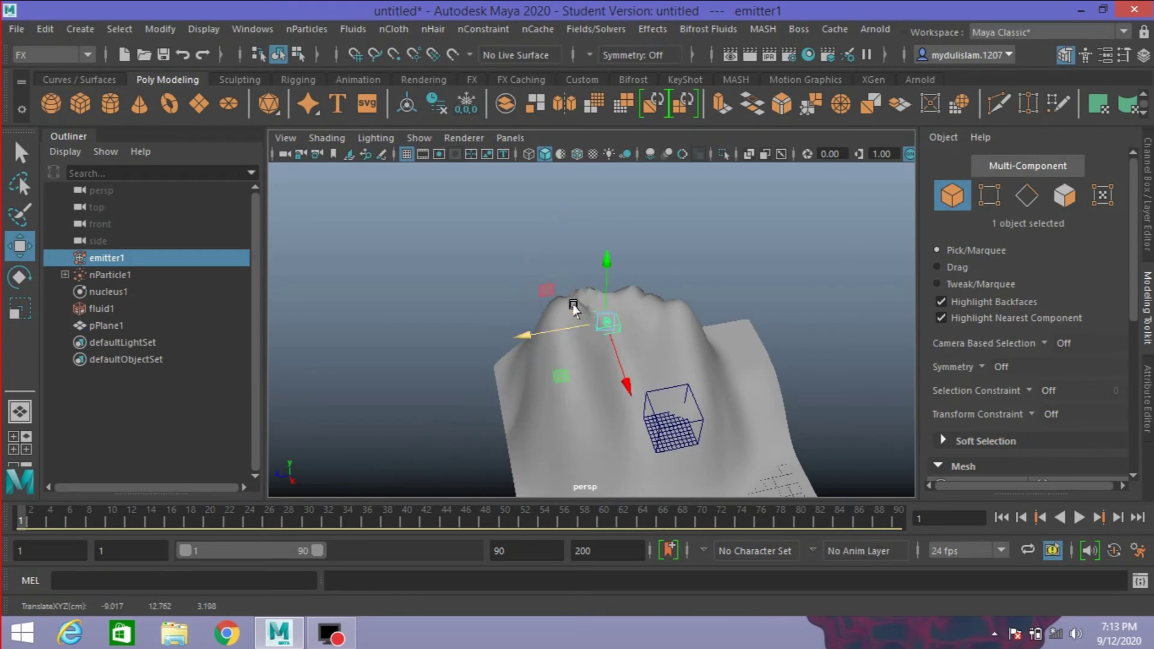
mouse_move(607, 287)
mouse_down()
mouse_move(605, 278)
mouse_move(639, 319)
mouse_move(706, 349)
mouse_move(679, 340)
mouse_up()
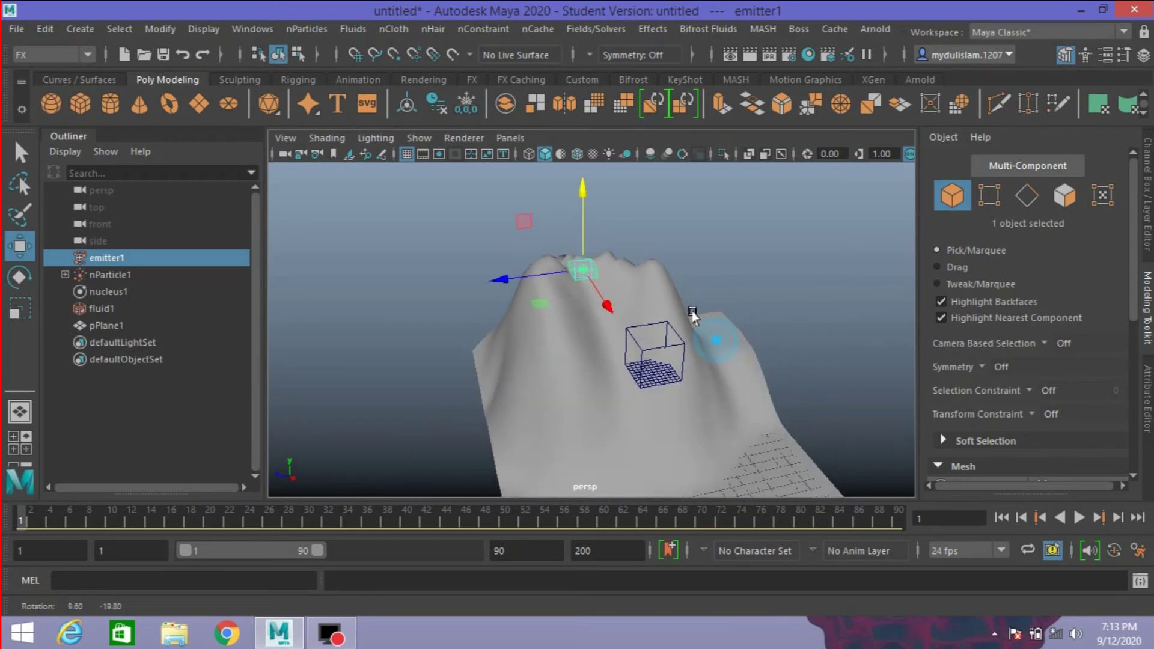
click(105, 308)
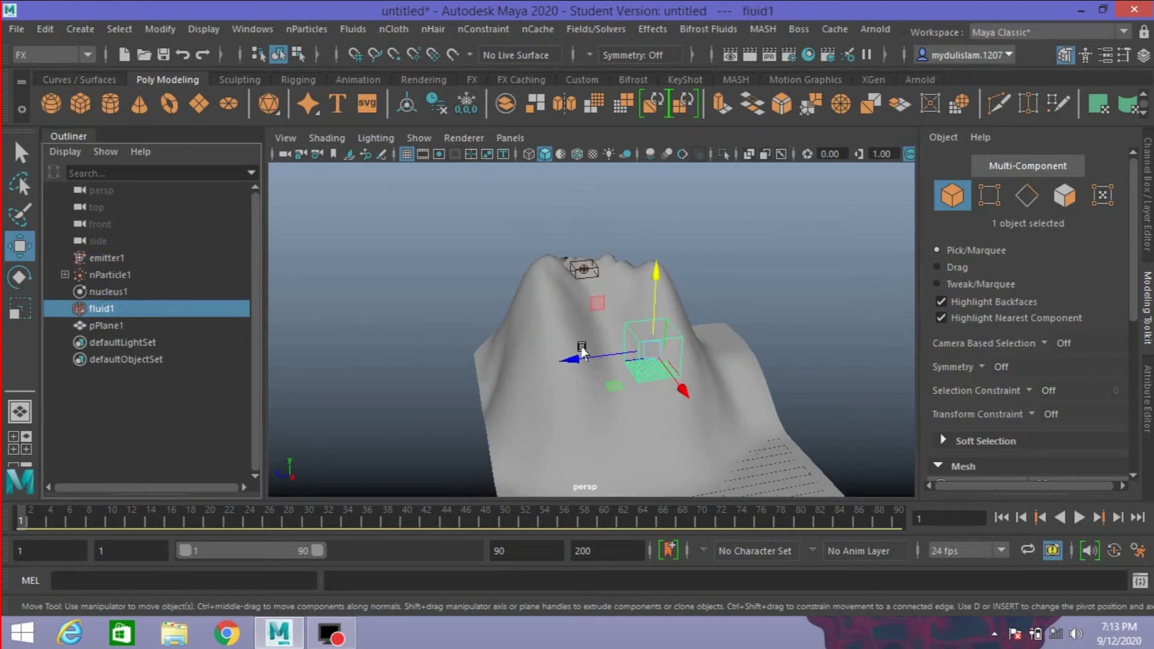
- Move the fluid1 box over the peak around the emitter, to roughly X -9.58, Y 14.21, Z 2.98
mouse_move(656, 336)
alt+mouse_down()
mouse_move(750, 366)
mouse_move(643, 355)
mouse_move(522, 282)
alt+mouse_up()
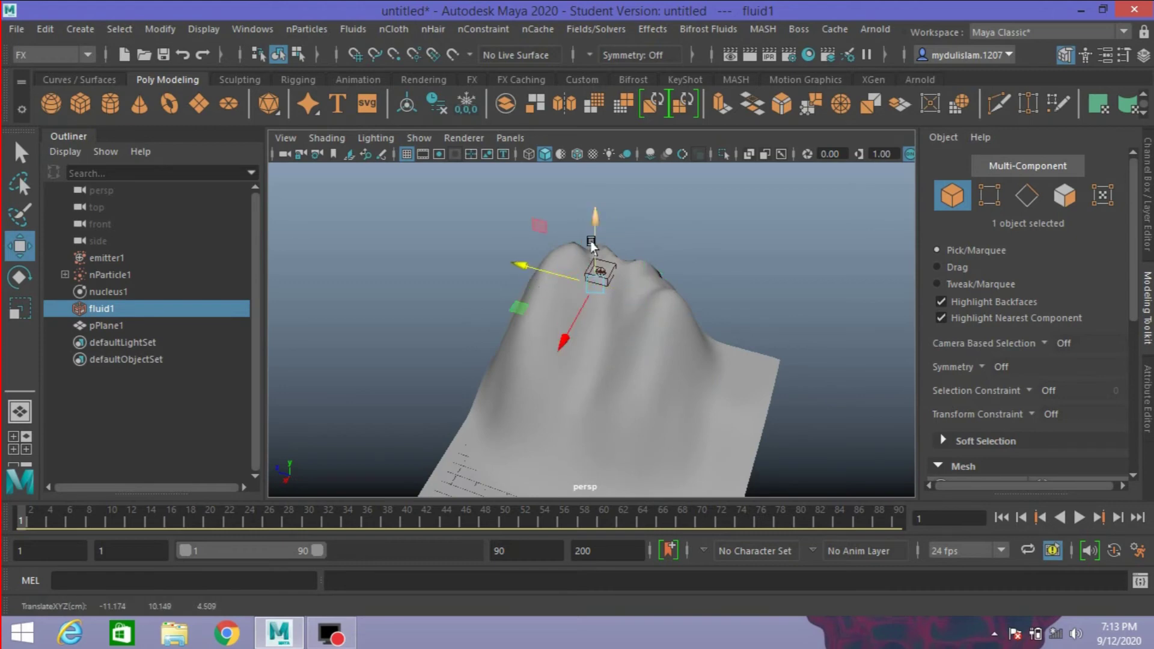
mouse_move(590, 240)
mouse_down()
mouse_move(589, 214)
mouse_move(595, 243)
mouse_move(696, 265)
mouse_move(503, 290)
mouse_move(472, 276)
mouse_up()
click(495, 278)
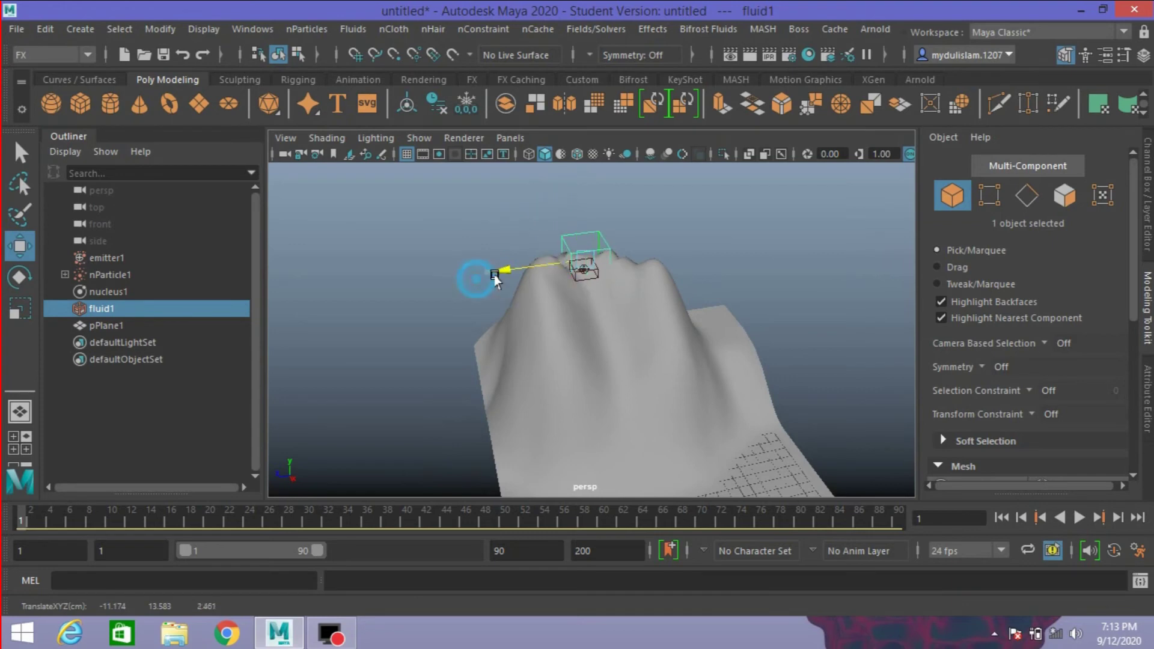
mouse_move(643, 312)
alt+mouse_down()
mouse_move(659, 336)
mouse_move(594, 322)
mouse_move(609, 359)
mouse_move(579, 220)
alt+mouse_up()
drag(533, 264, 520, 285)
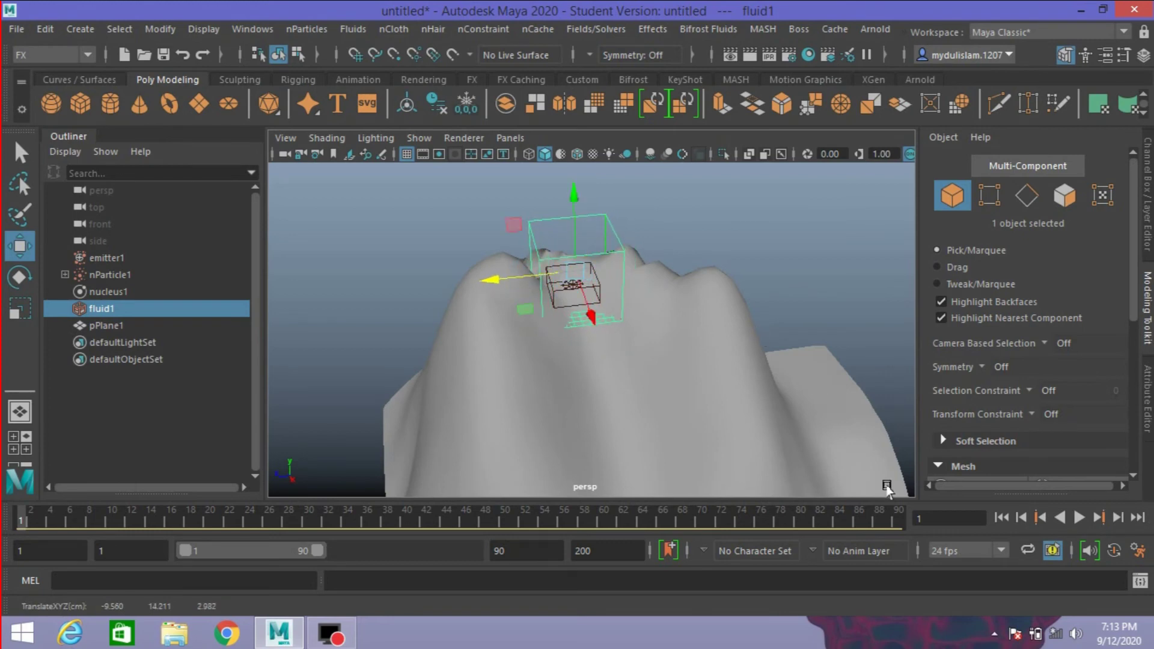
- Rewind and play the simulation to preview the particles flowing from the peak
click(1004, 520)
click(1076, 516)
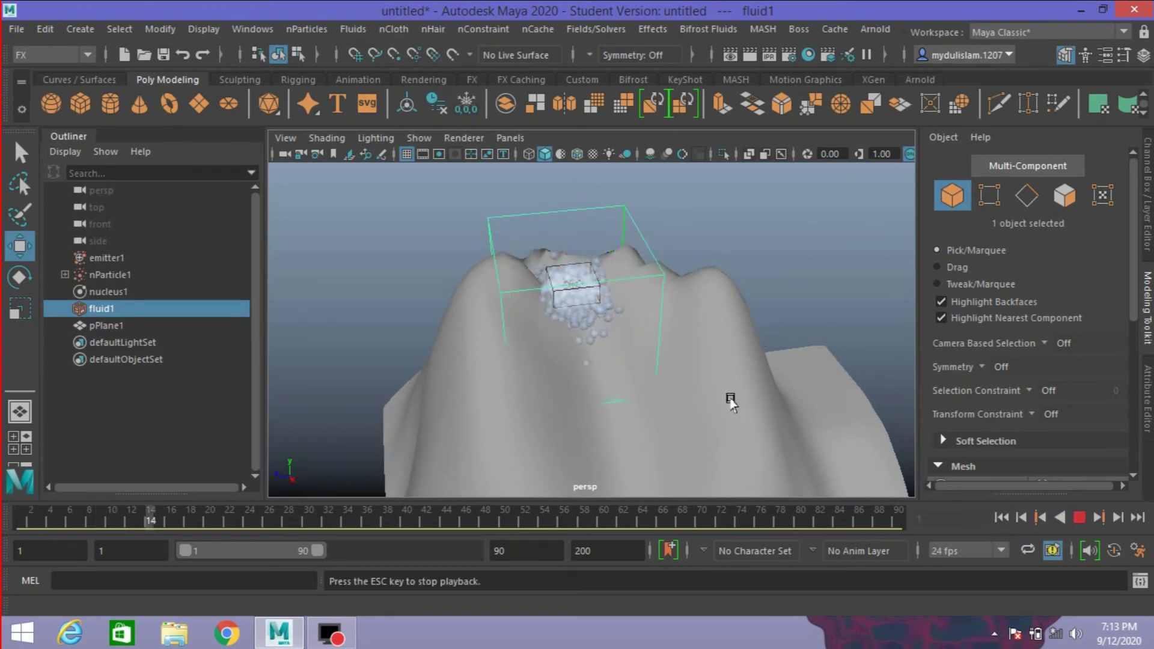
scroll(728, 398, down, 2)
alt+drag(751, 386, 661, 336)
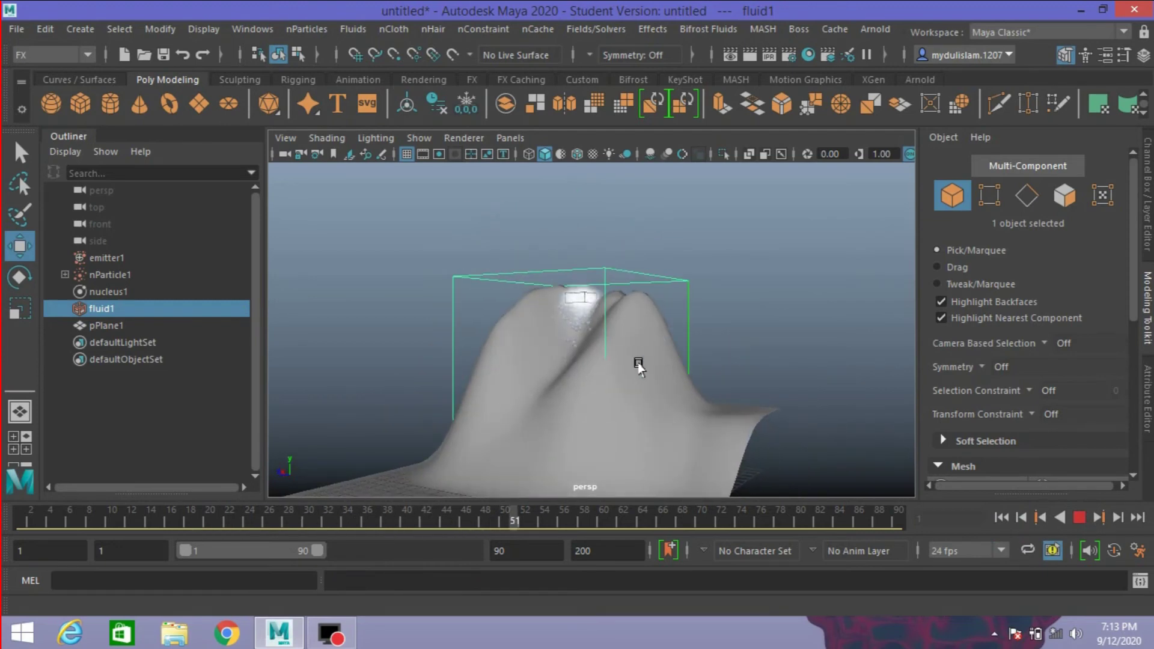
click(1078, 516)
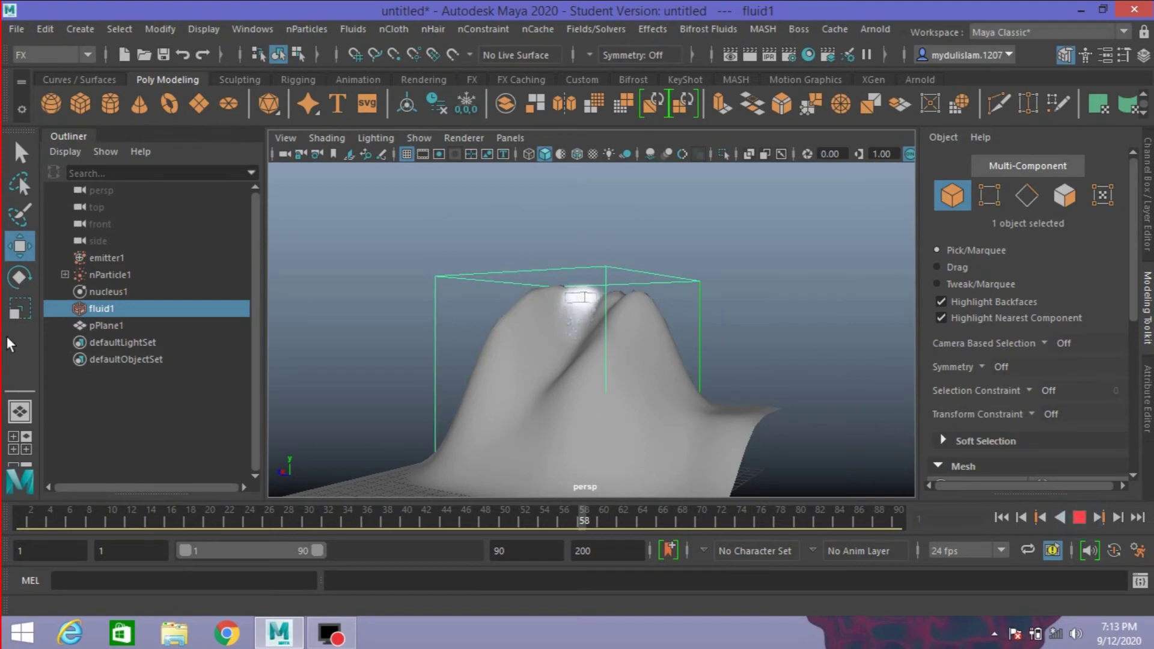
- Set nParticle1's particle Radius to 0.050, then rewind and replay the simulation
click(112, 275)
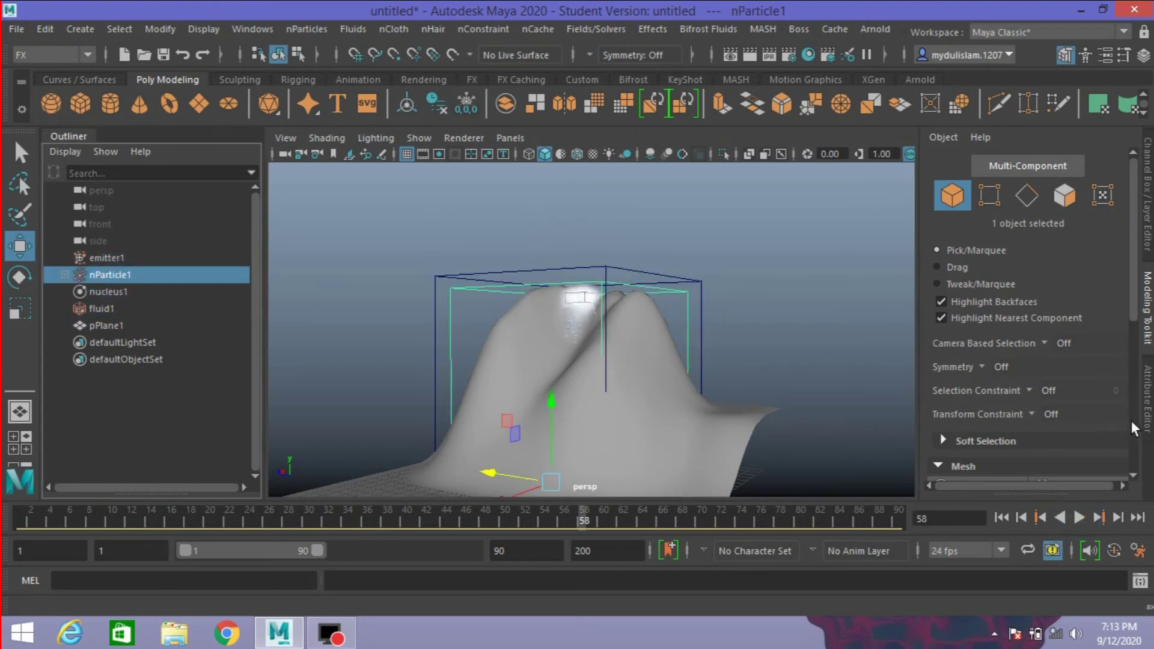
click(1146, 400)
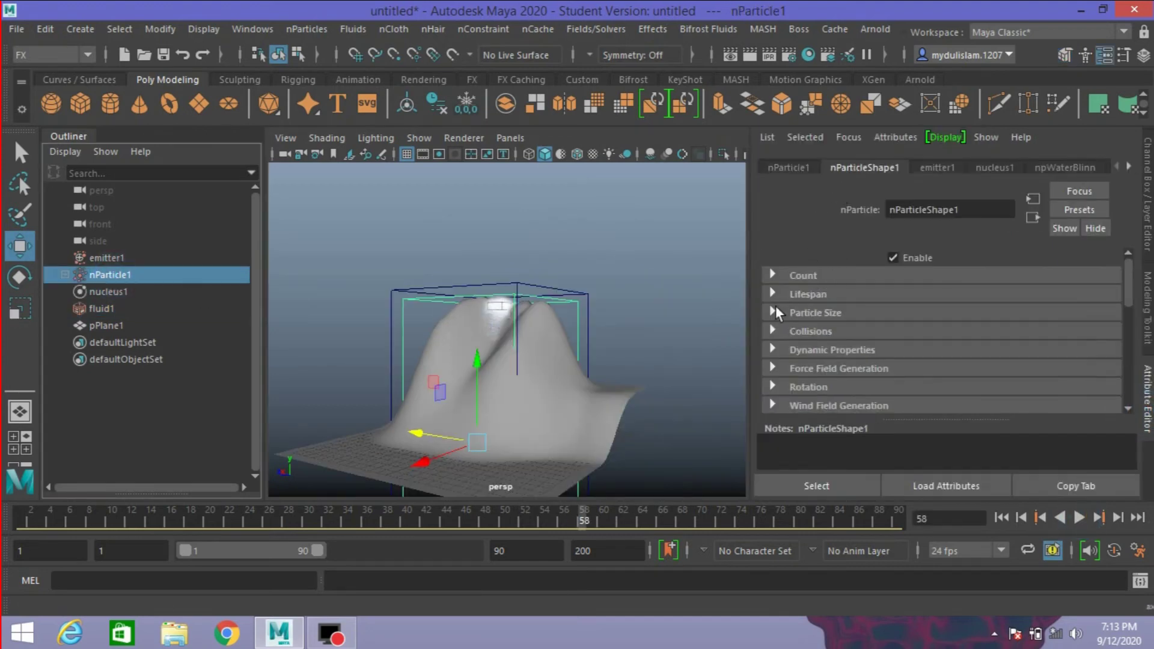
click(771, 311)
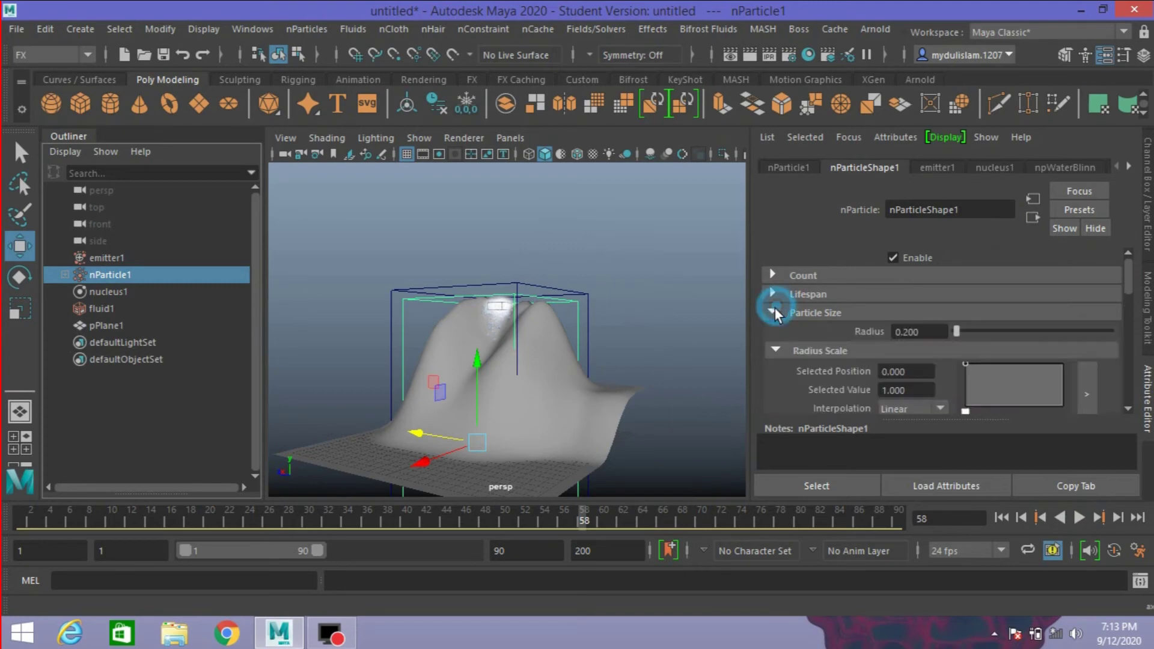
click(925, 331)
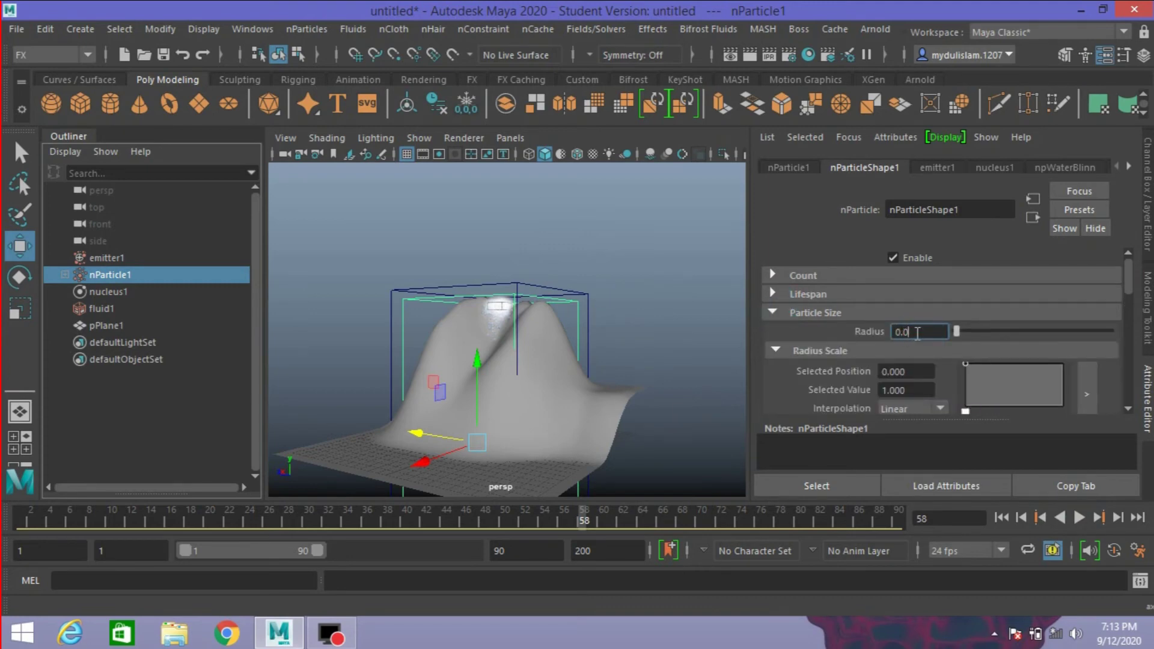
text(0.050)
key(Return)
click(1001, 518)
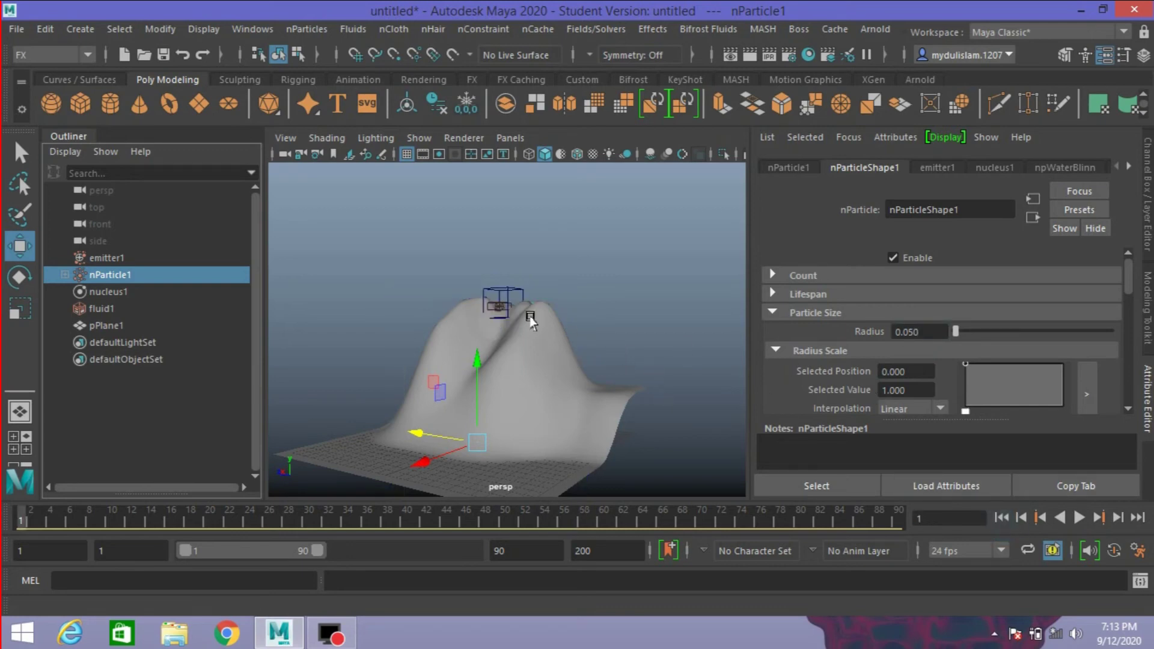
alt+drag(562, 322, 671, 356)
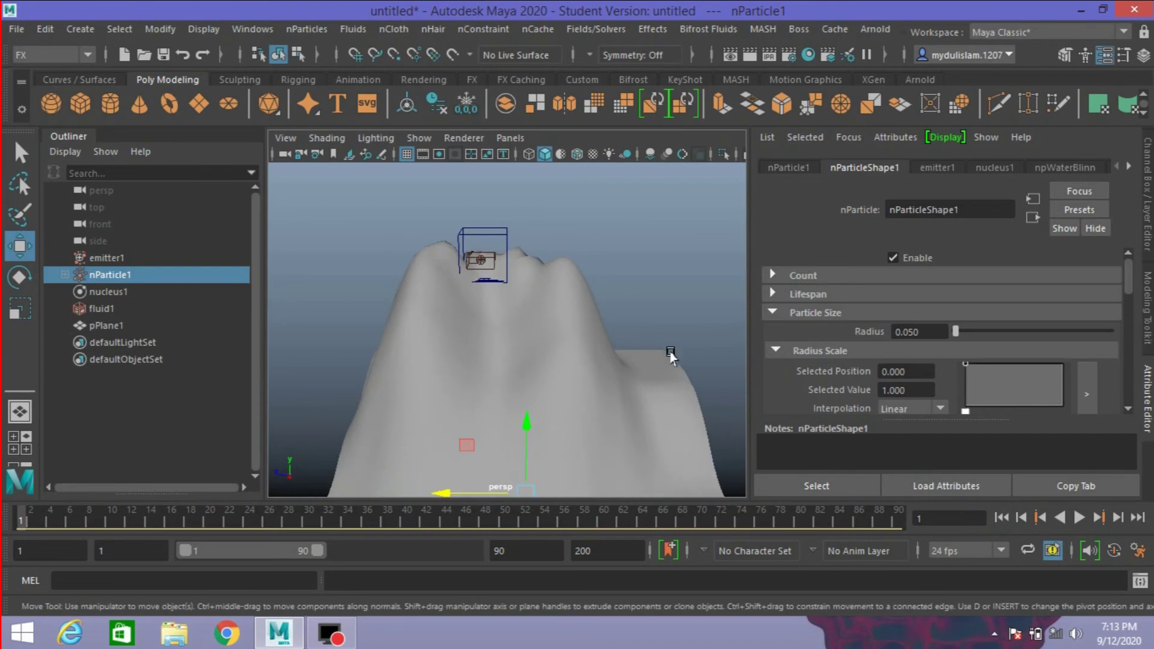
click(1079, 516)
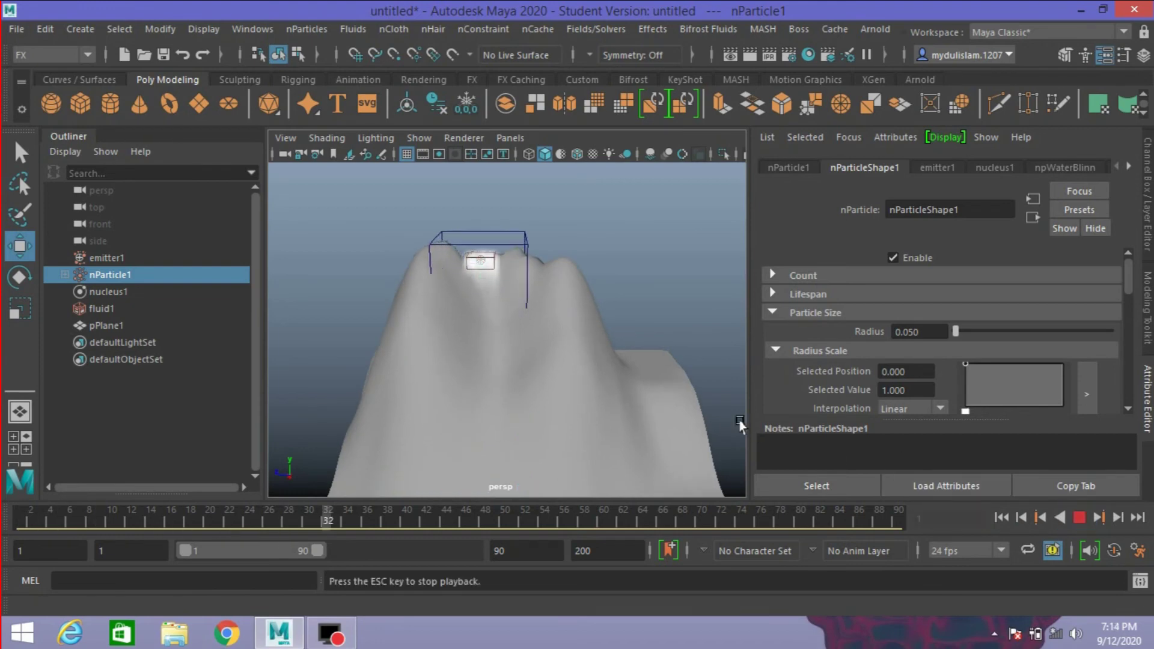
- Set emitter1's Rate to 2000 particles per second and play the simulation through to frame 90
click(1079, 517)
click(926, 172)
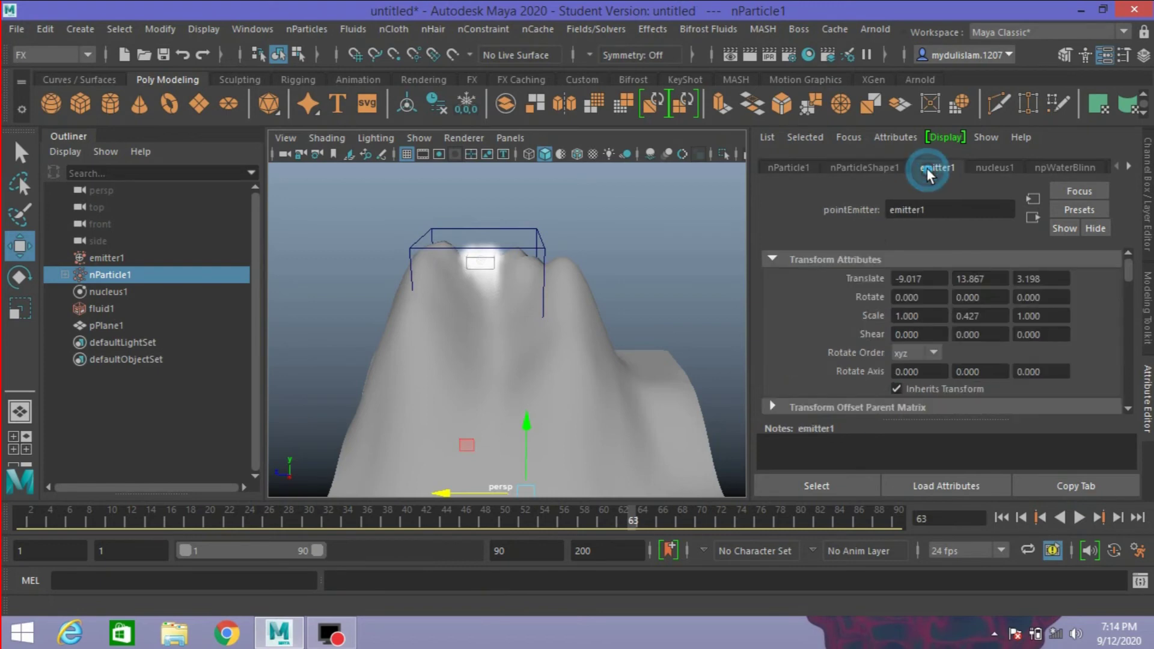
scroll(884, 337, down, 3)
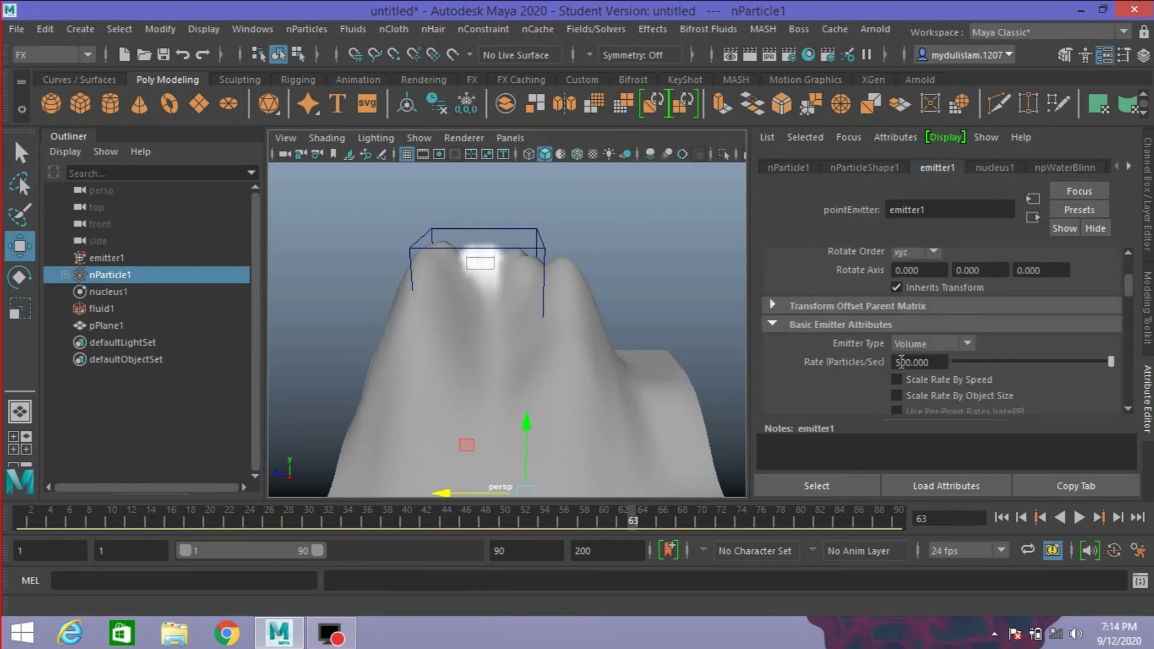
click(935, 361)
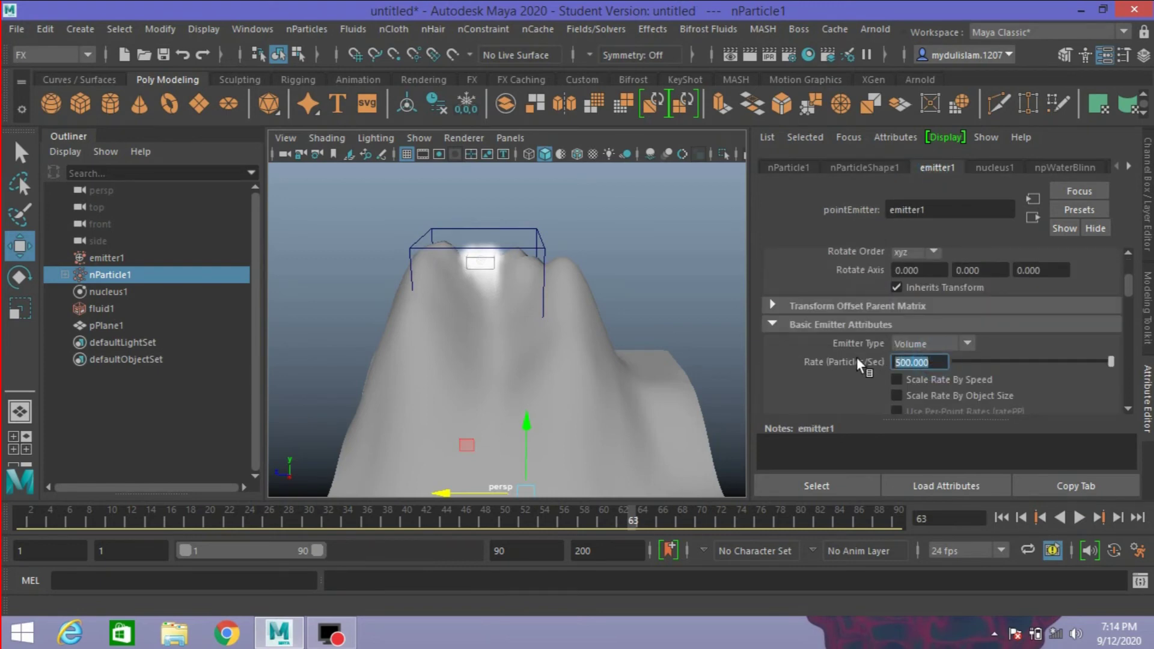
text(200)
text(0)
key(Return)
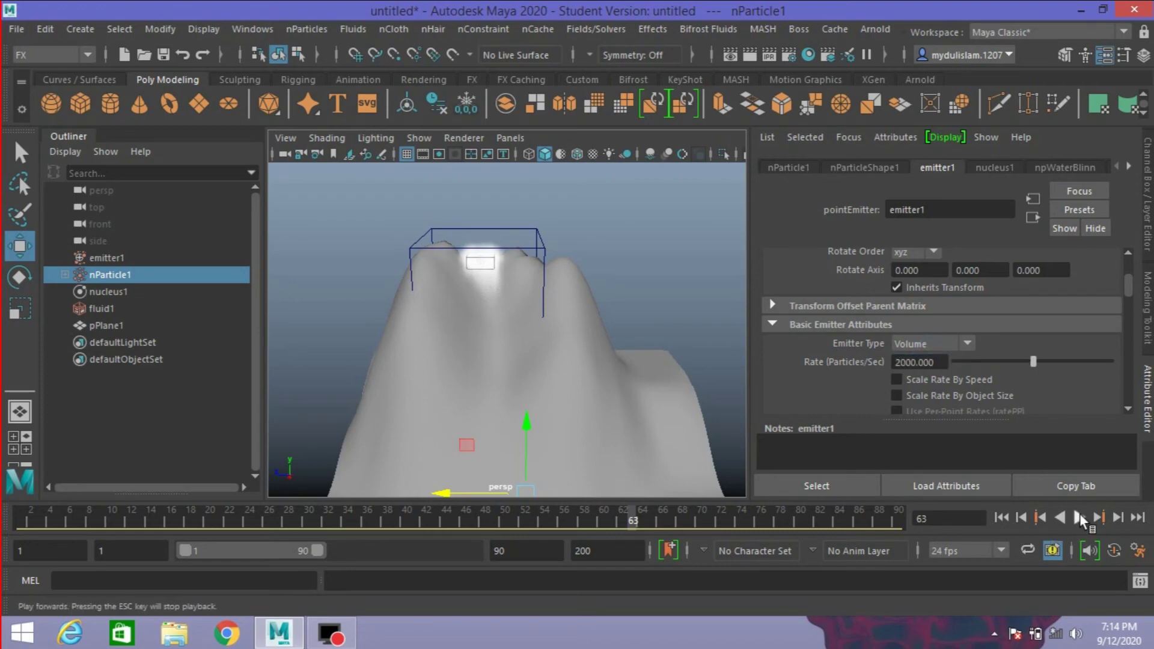
click(1079, 515)
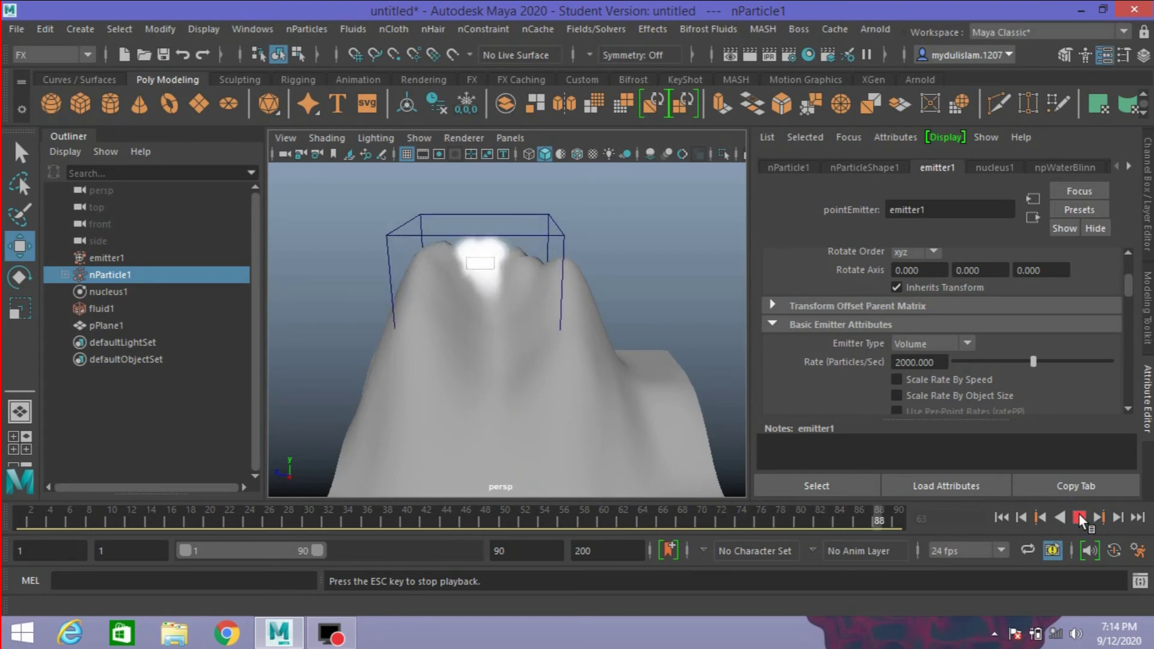
click(1079, 515)
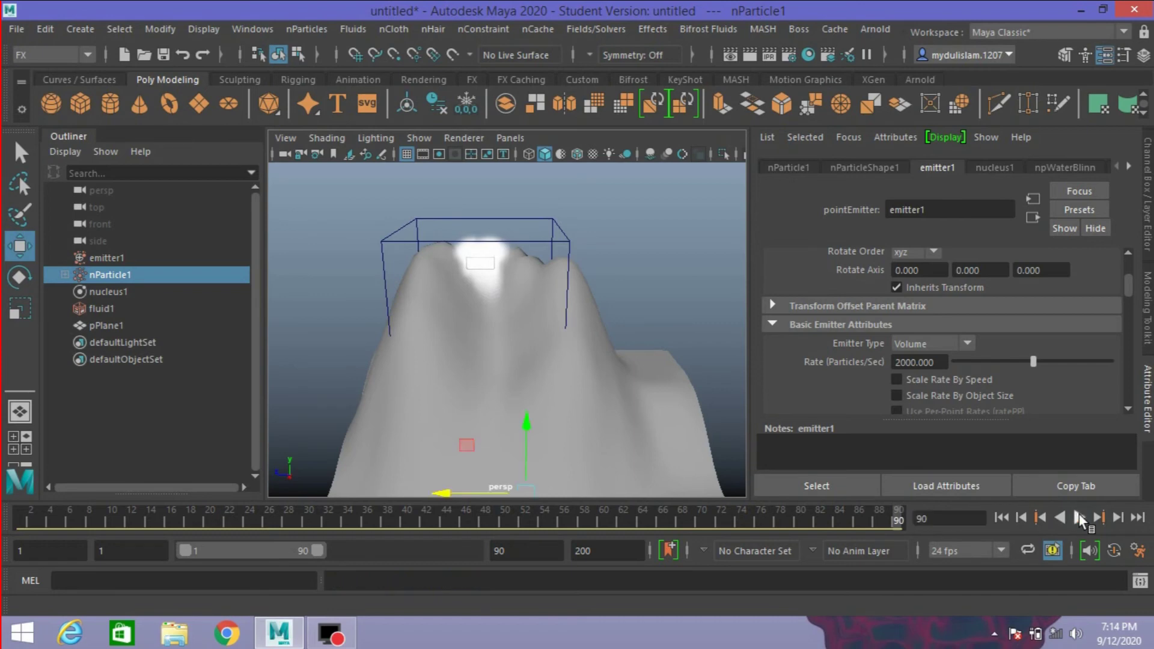
click(608, 404)
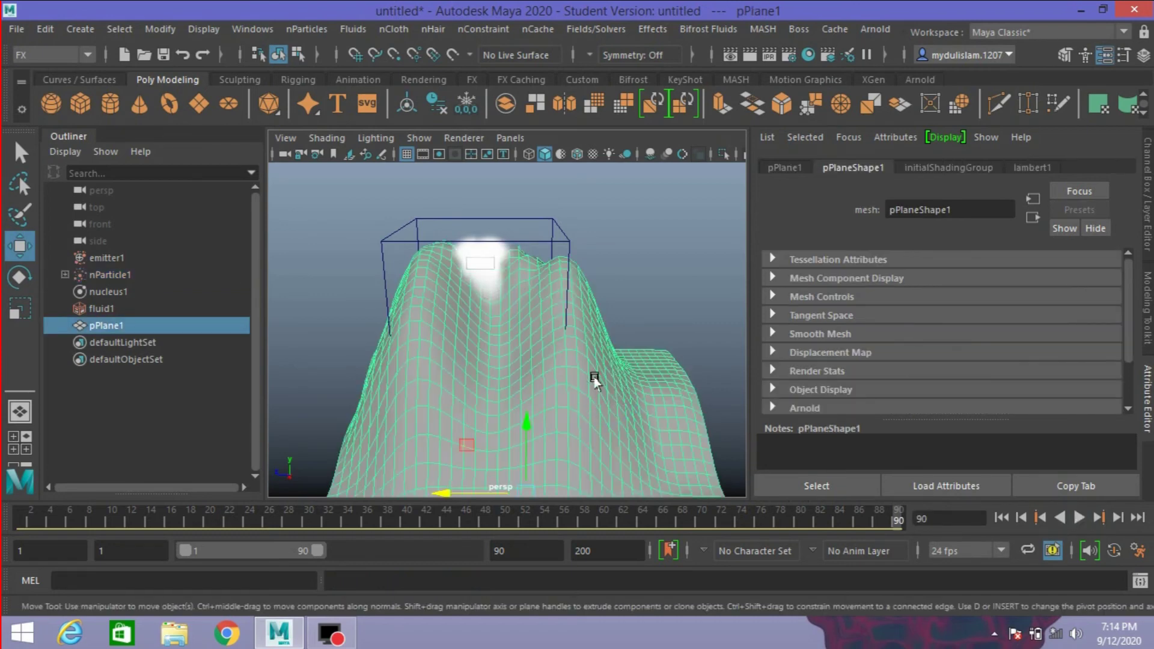
- Make pPlane1 a passive collider (nRigid1) and replay the simulation from the start
click(388, 27)
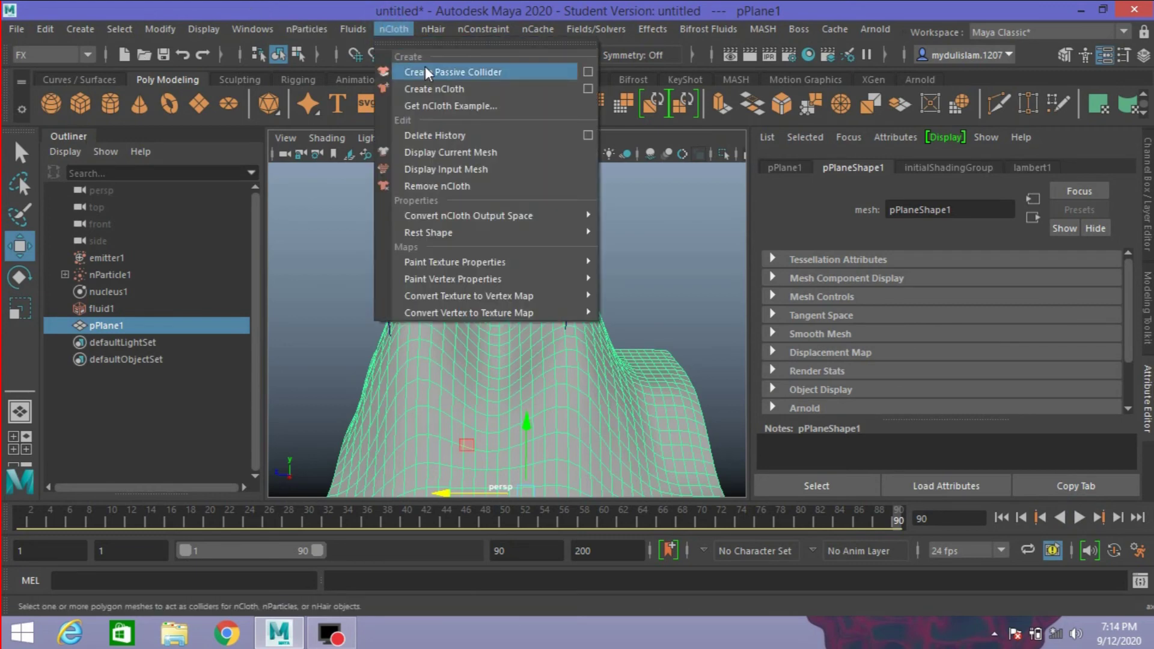
click(426, 72)
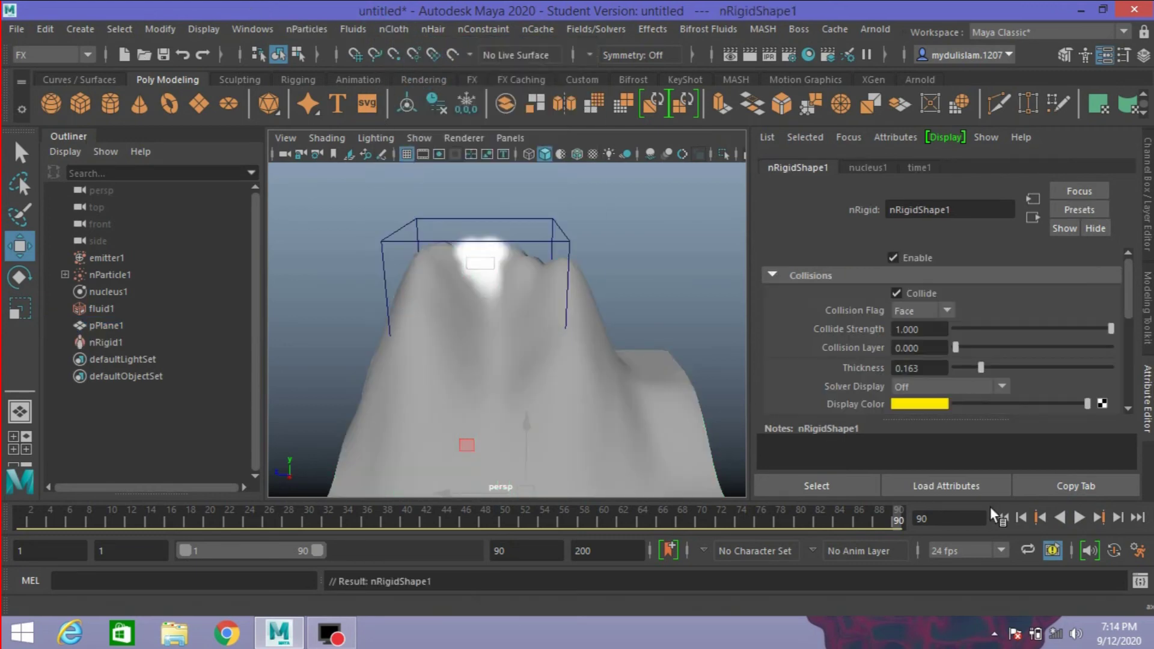
click(994, 513)
click(1075, 518)
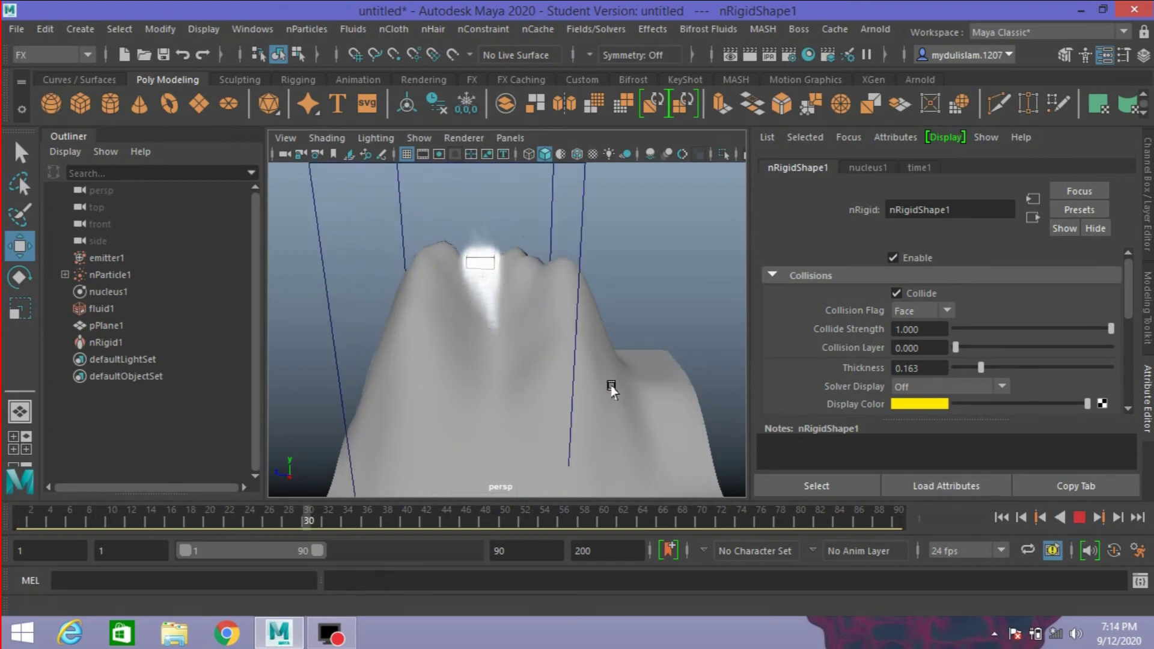
alt+drag(611, 390, 533, 394)
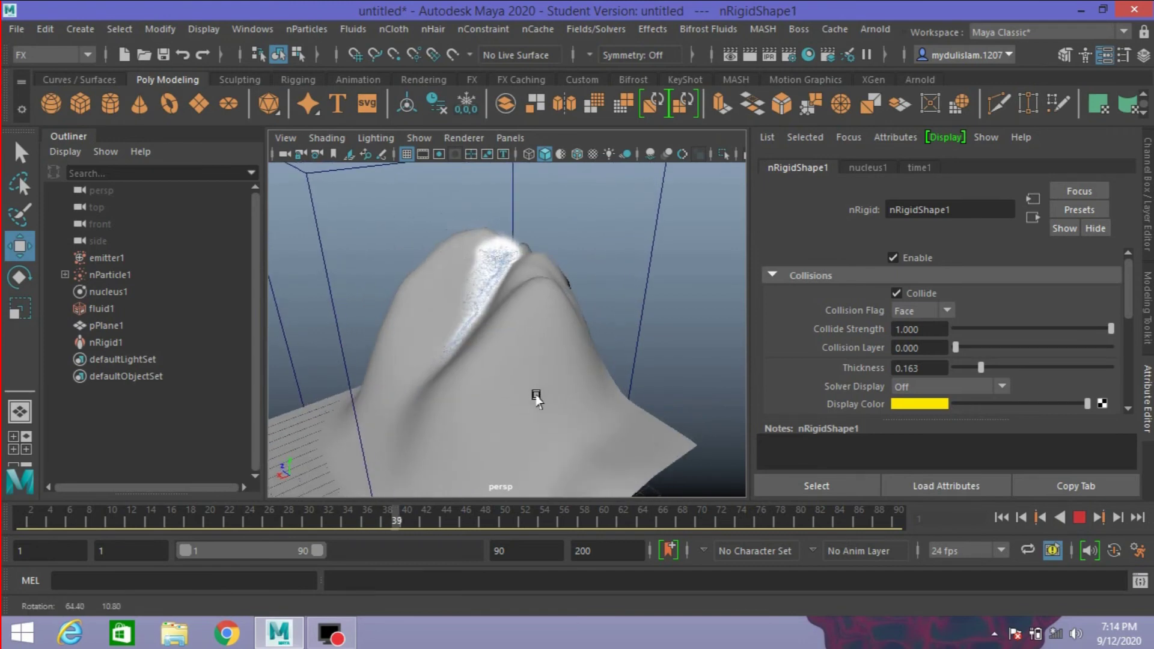
click(1077, 514)
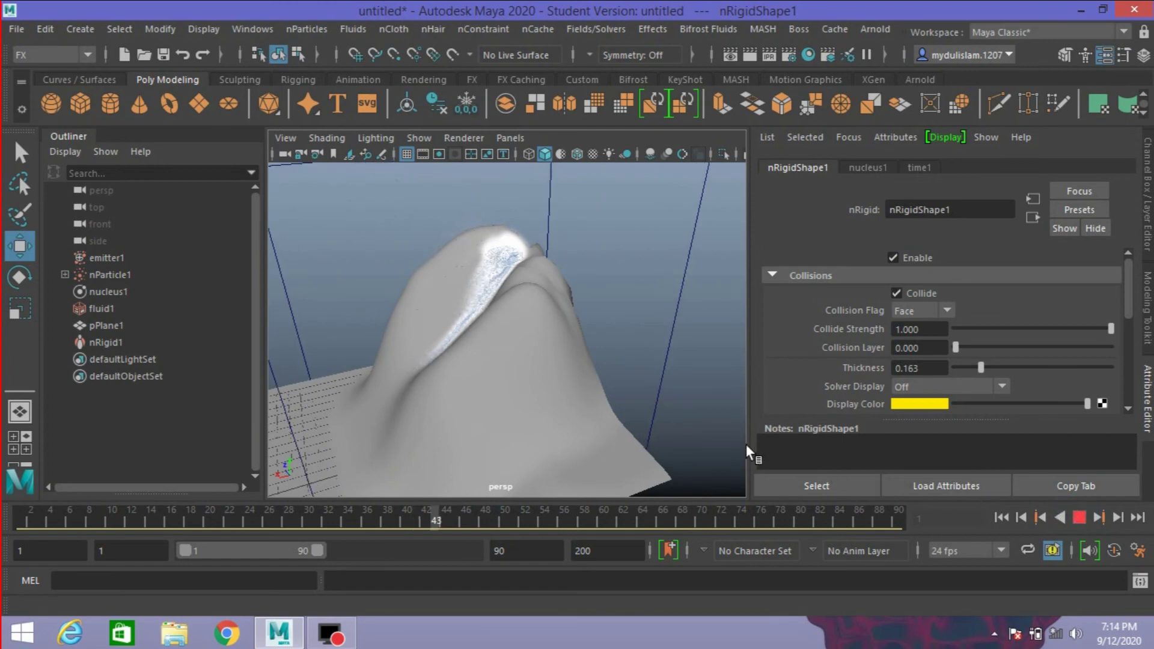
- Select pPlane1 and open its Assign New Material choices
mouse_move(711, 409)
alt+mouse_down()
mouse_move(626, 427)
mouse_move(486, 399)
mouse_move(677, 407)
mouse_move(523, 368)
mouse_move(633, 361)
mouse_move(571, 378)
alt+mouse_up()
scroll(572, 382, up, 3)
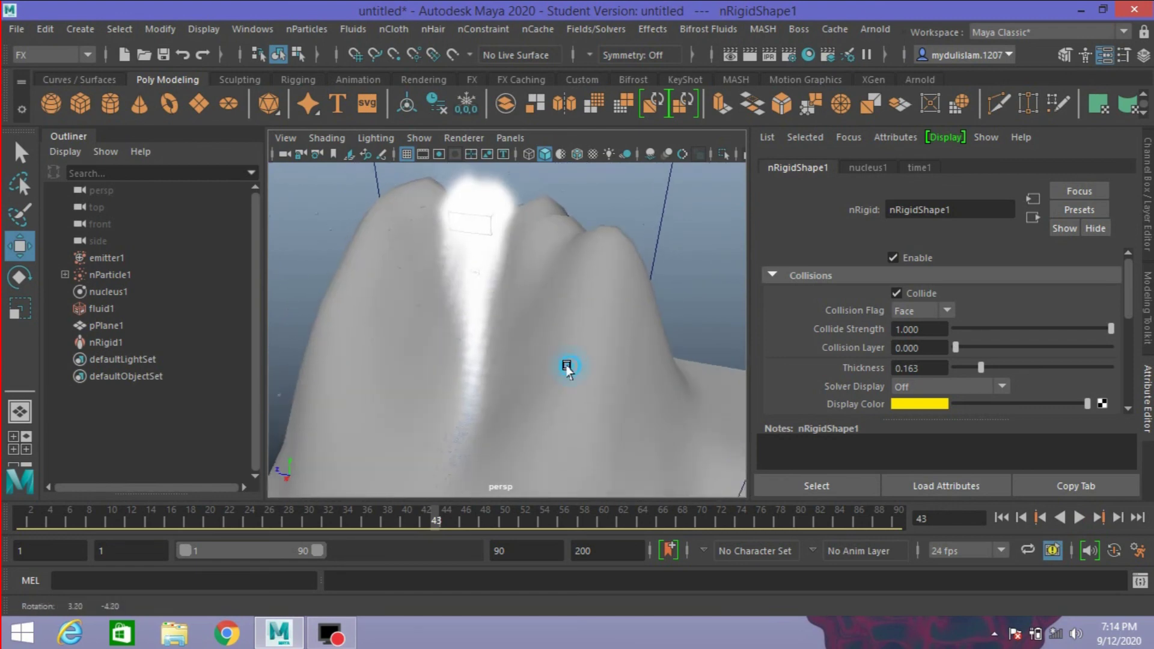
click(580, 365)
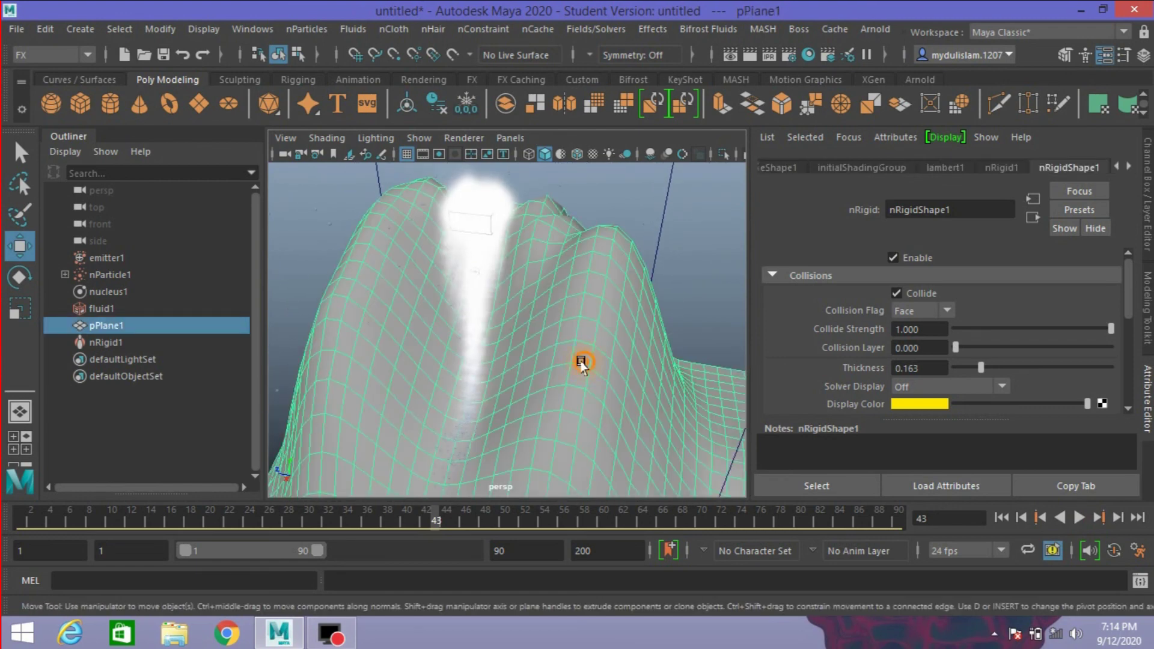
right_drag(581, 363, 573, 545)
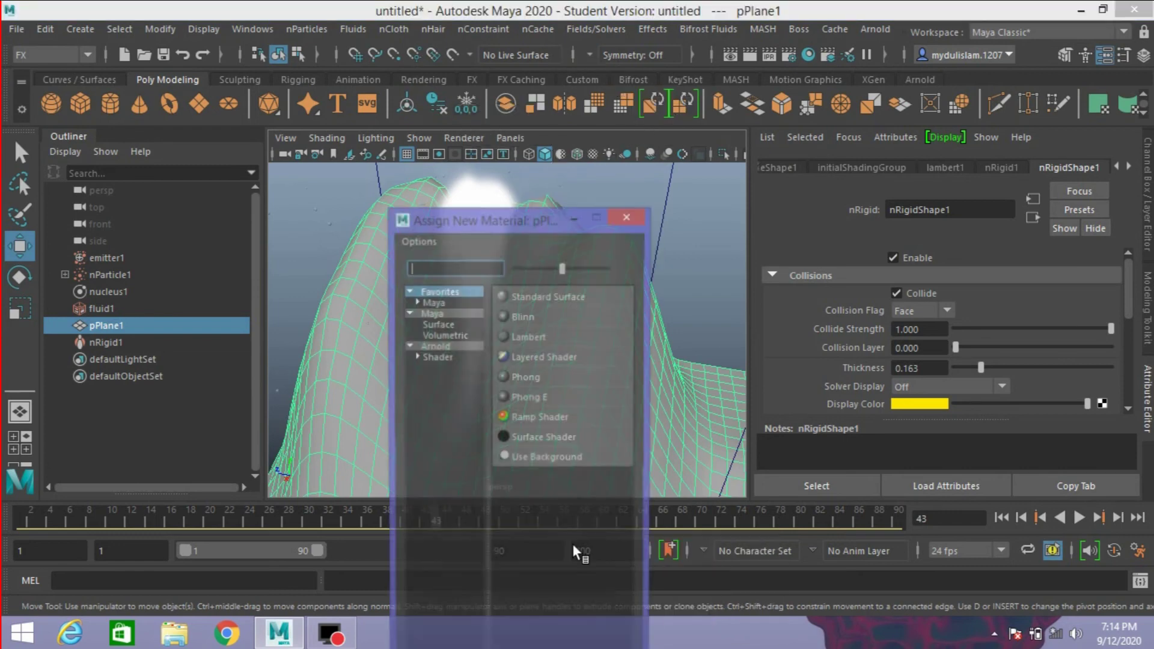
- Give pPlane1 a new Lambert material whose Color is a file texture of Desktop's download (1).jpg
click(531, 334)
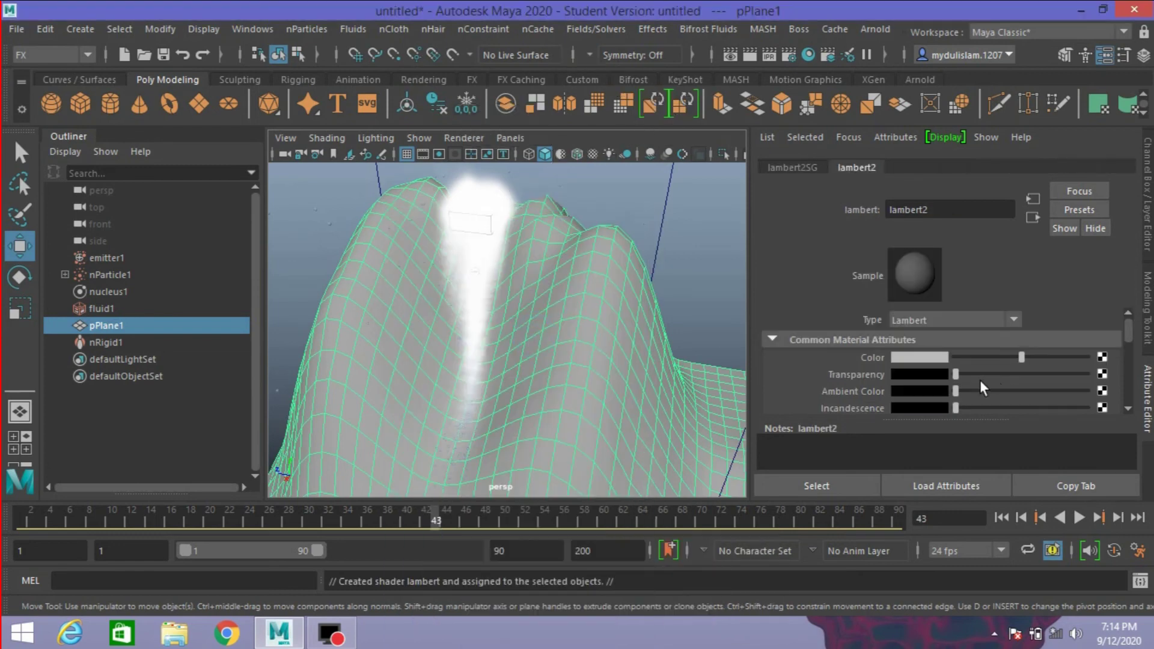
click(1101, 357)
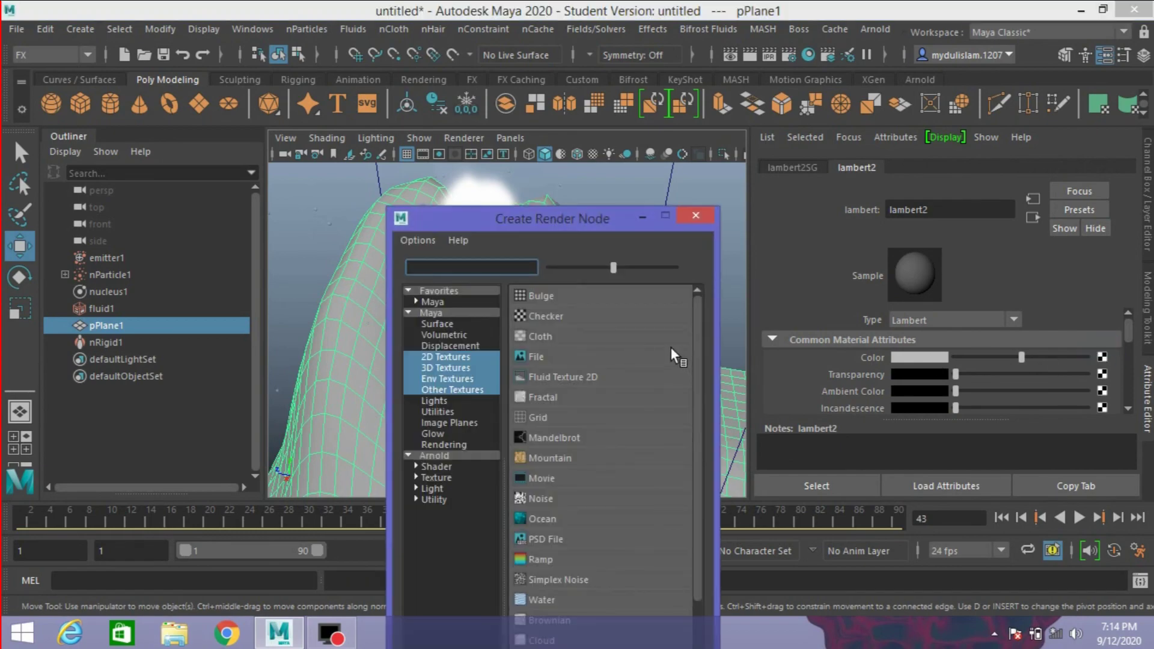
click(536, 357)
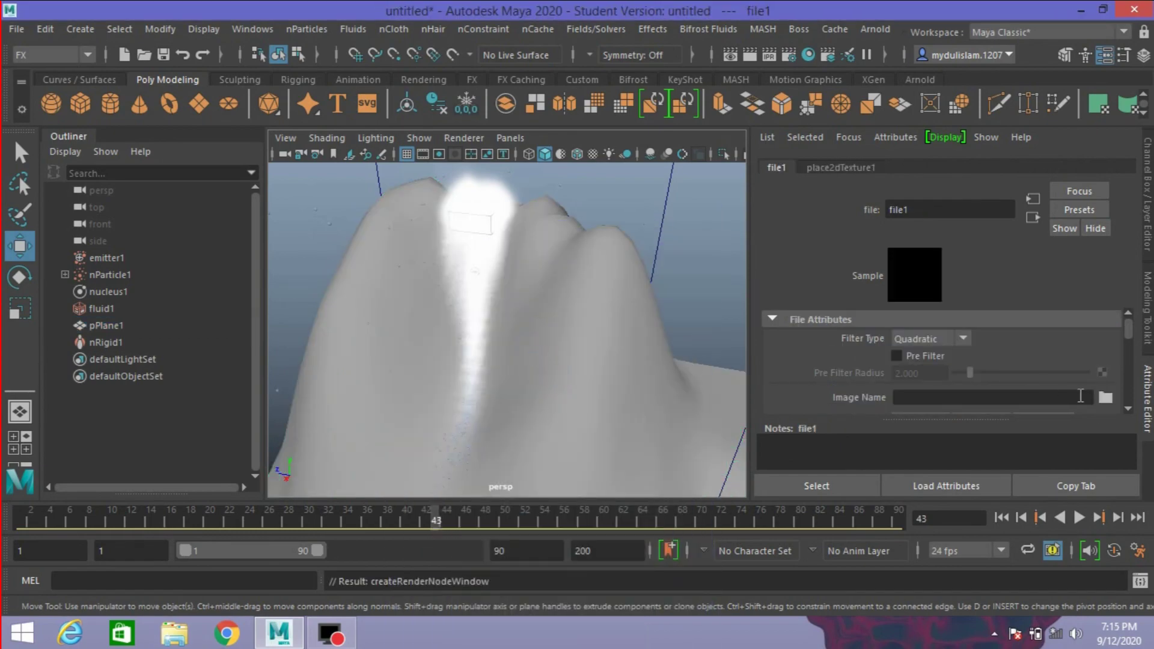
click(1100, 398)
click(243, 128)
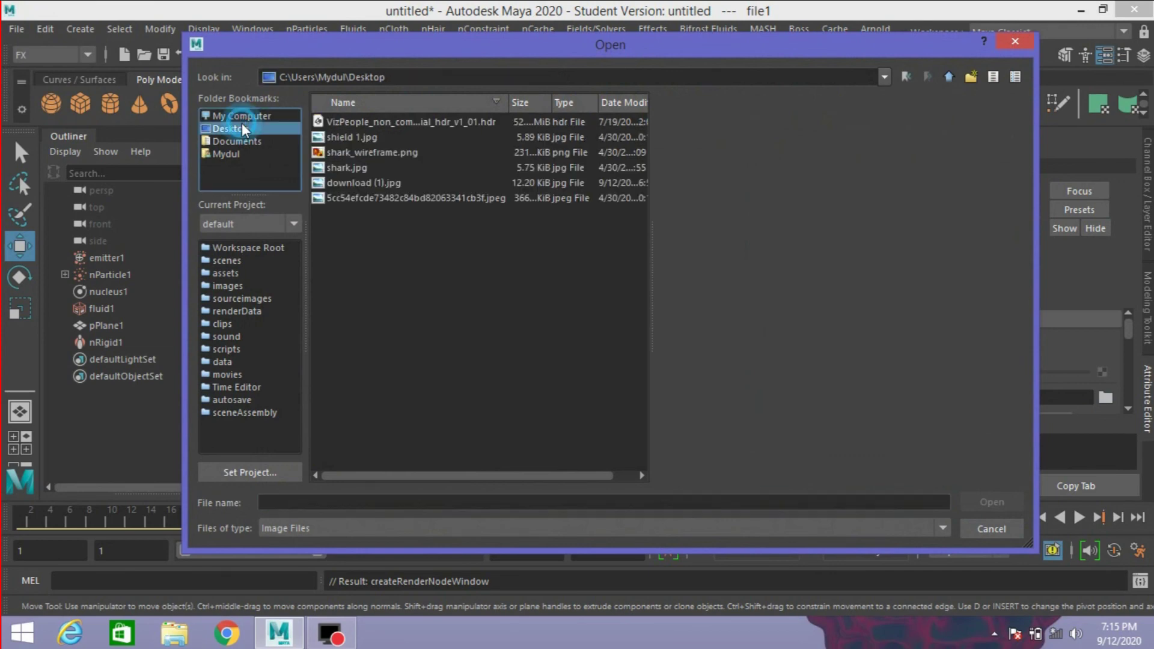
click(356, 183)
click(977, 502)
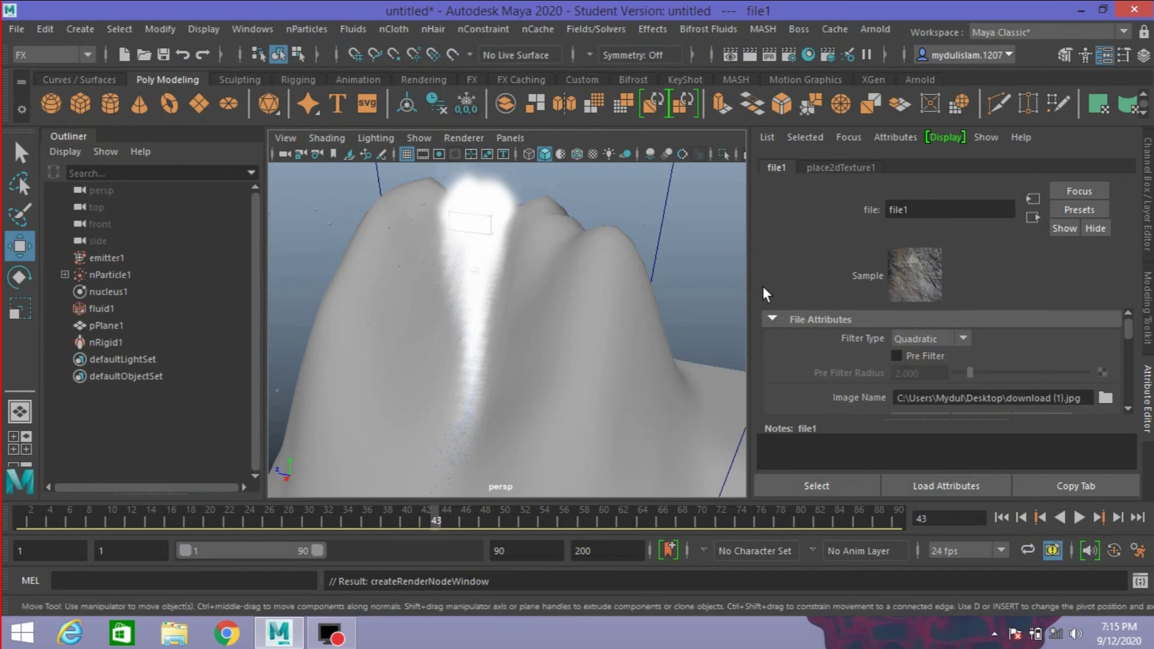
- Display the rock texture on the mountain and bring up the place2dTexture1 settings
click(592, 154)
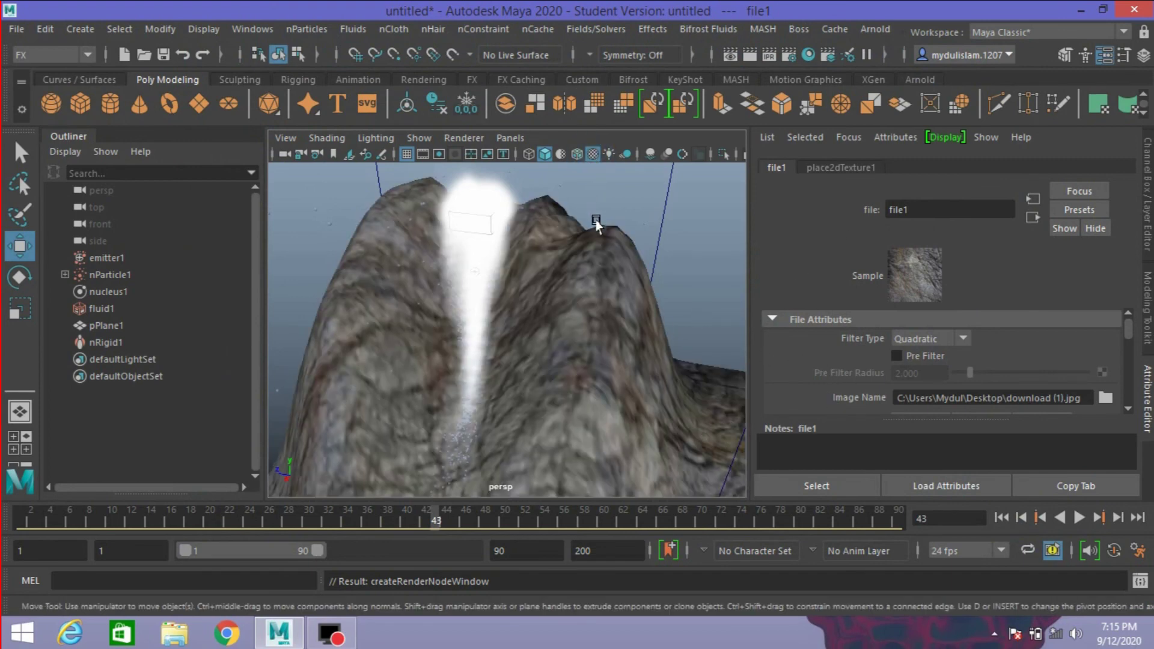
scroll(597, 224, down, 3)
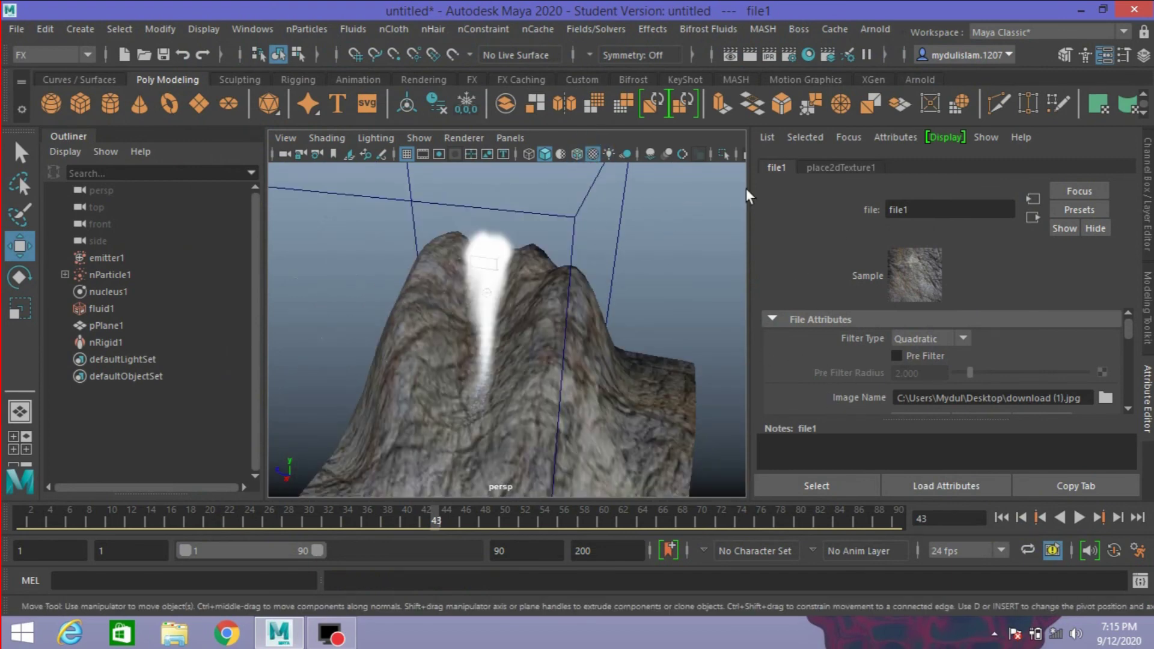
click(838, 167)
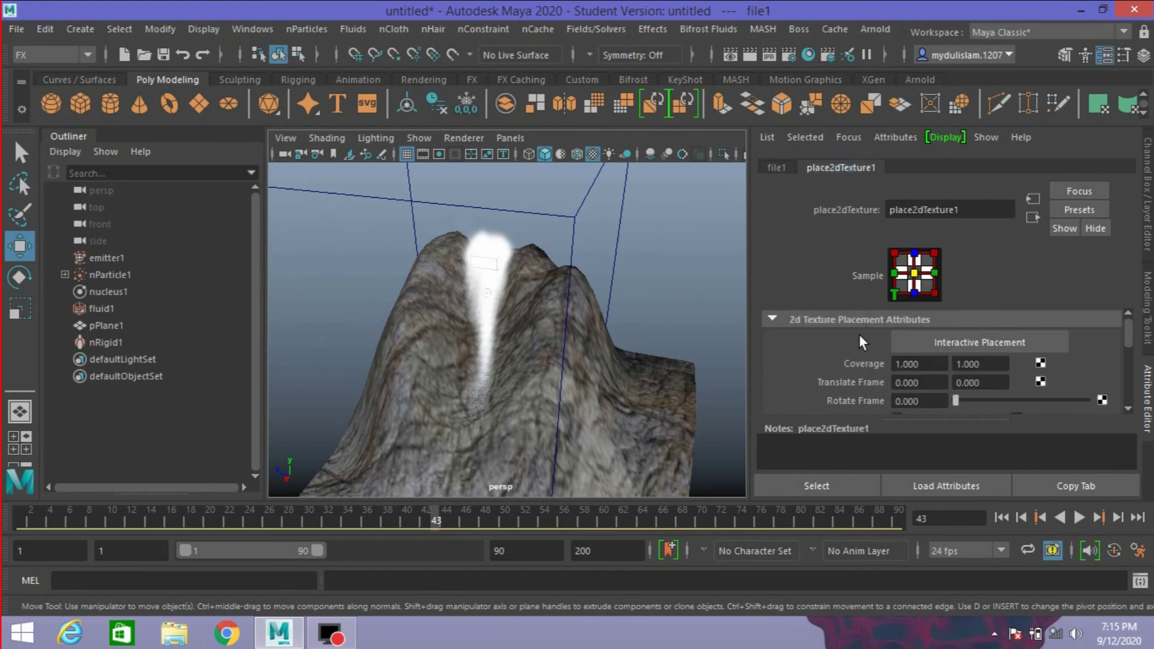
scroll(859, 334, down, 2)
scroll(860, 335, down, 2)
scroll(860, 334, down, 2)
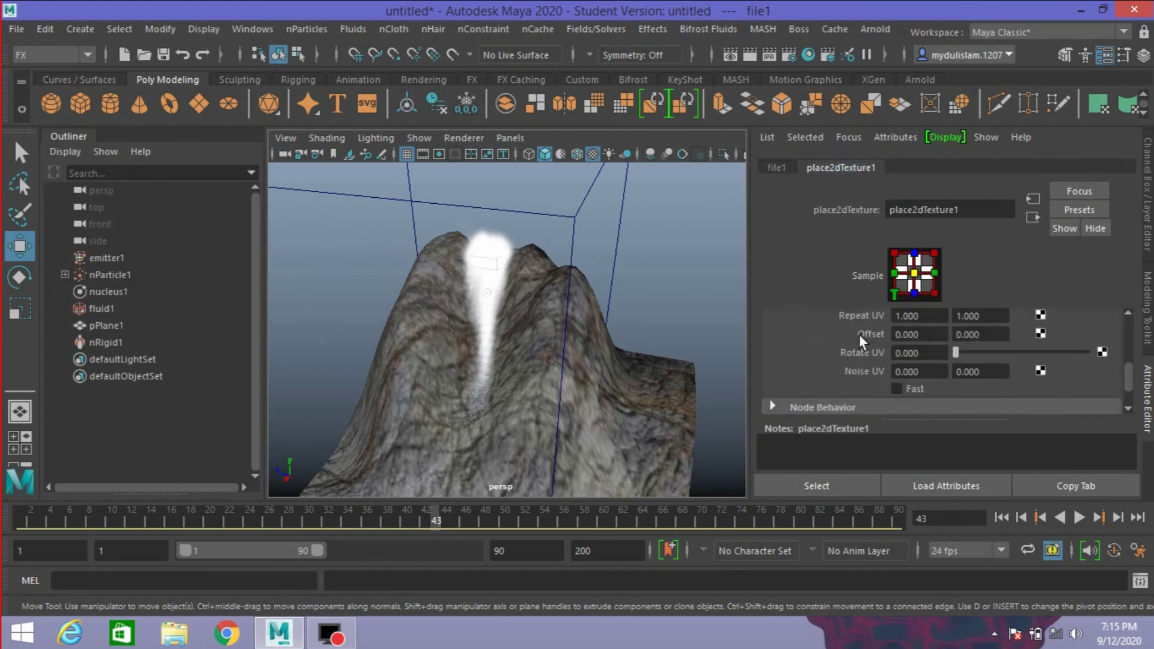
scroll(859, 334, down, 2)
scroll(859, 334, up, 4)
scroll(859, 334, up, 2)
scroll(860, 335, up, 2)
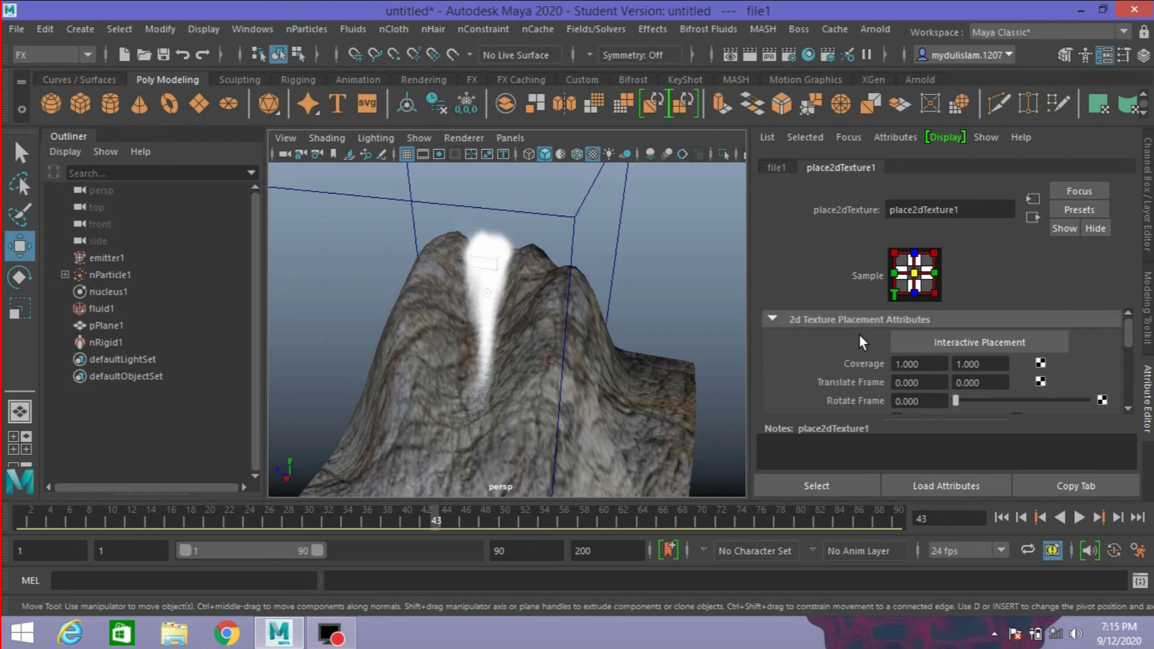
scroll(859, 337, down, 2)
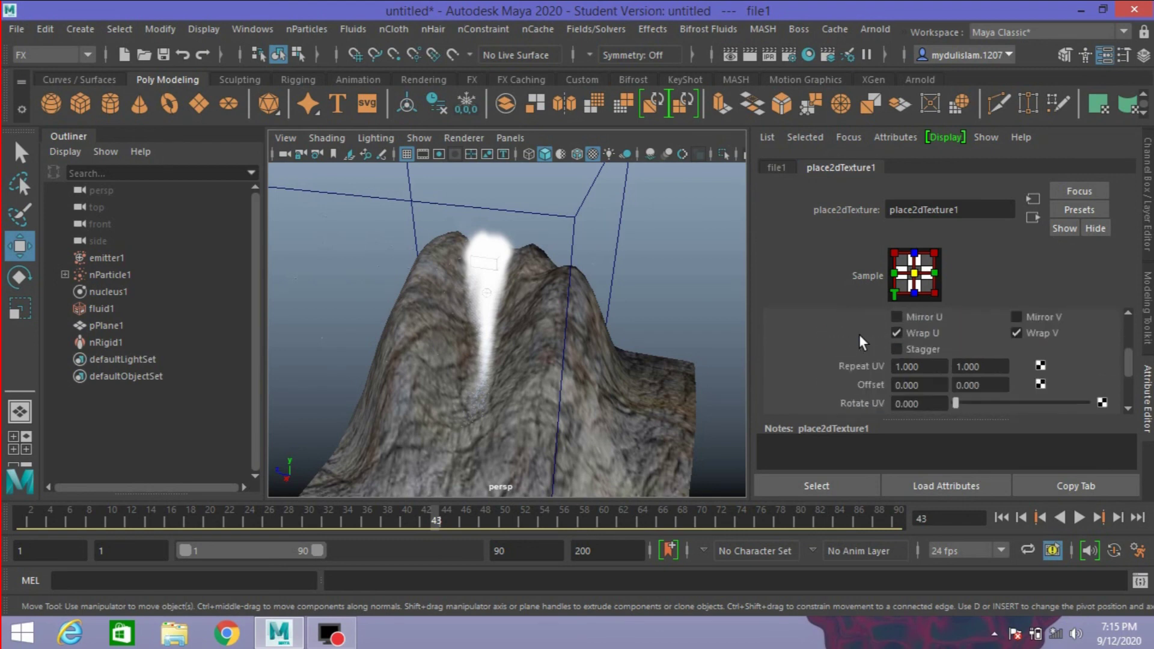
scroll(859, 336, down, 2)
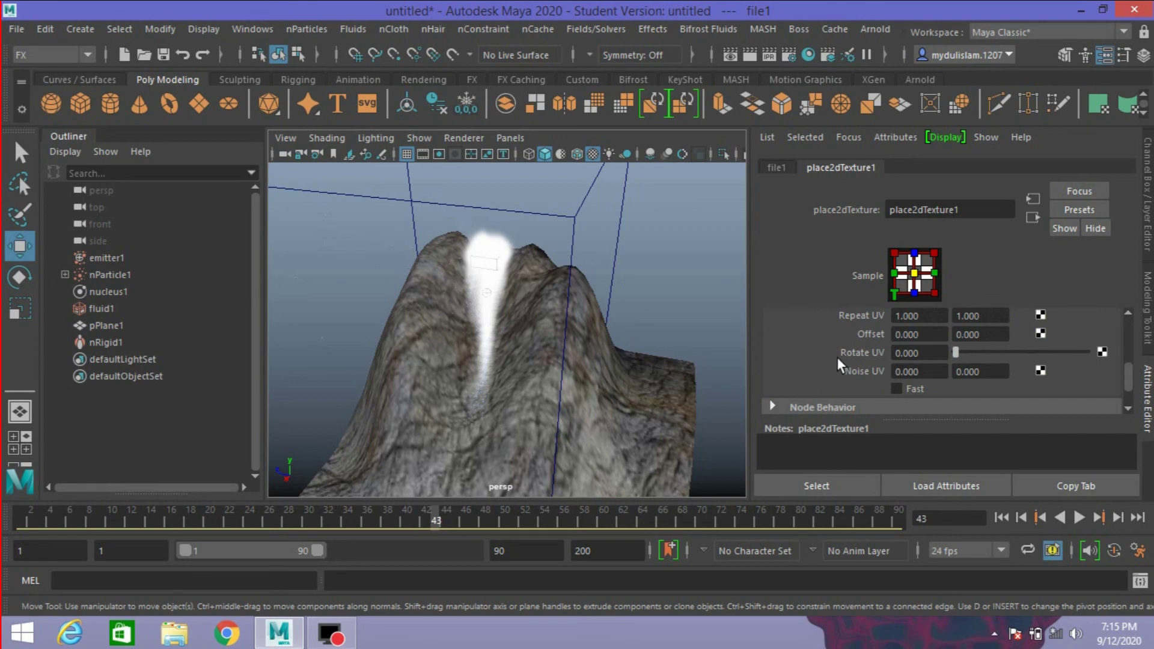
scroll(837, 357, up, 2)
- Try Repeat UV values of 5 × 5, then 20 × 20
drag(928, 367, 889, 366)
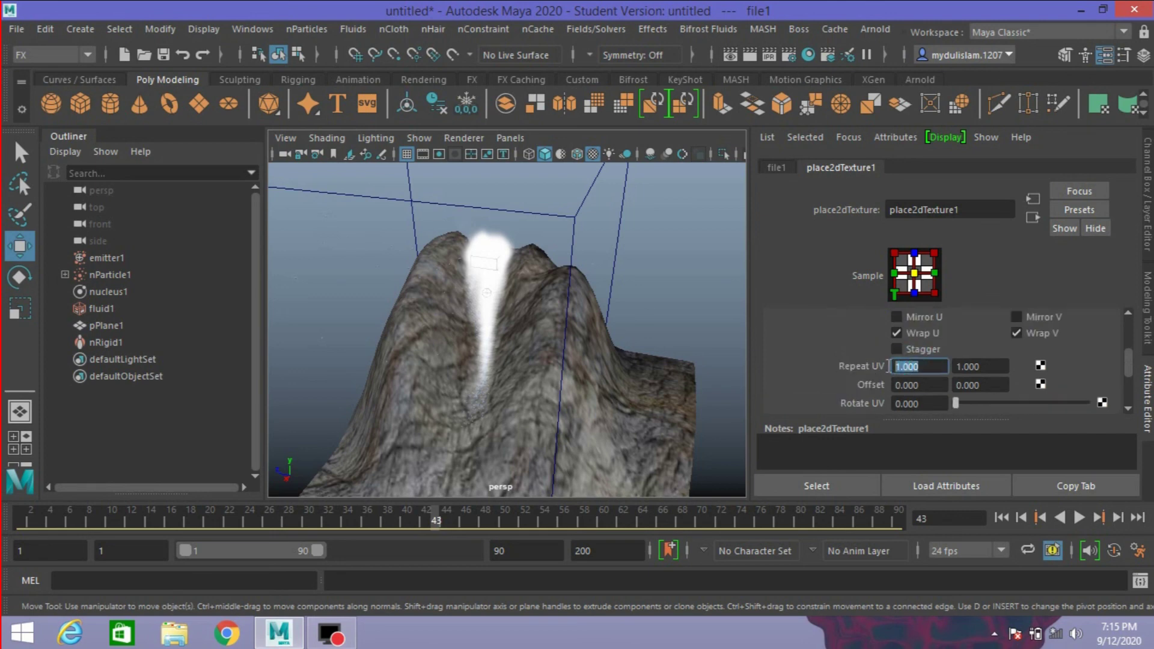
text(5)
key(Tab)
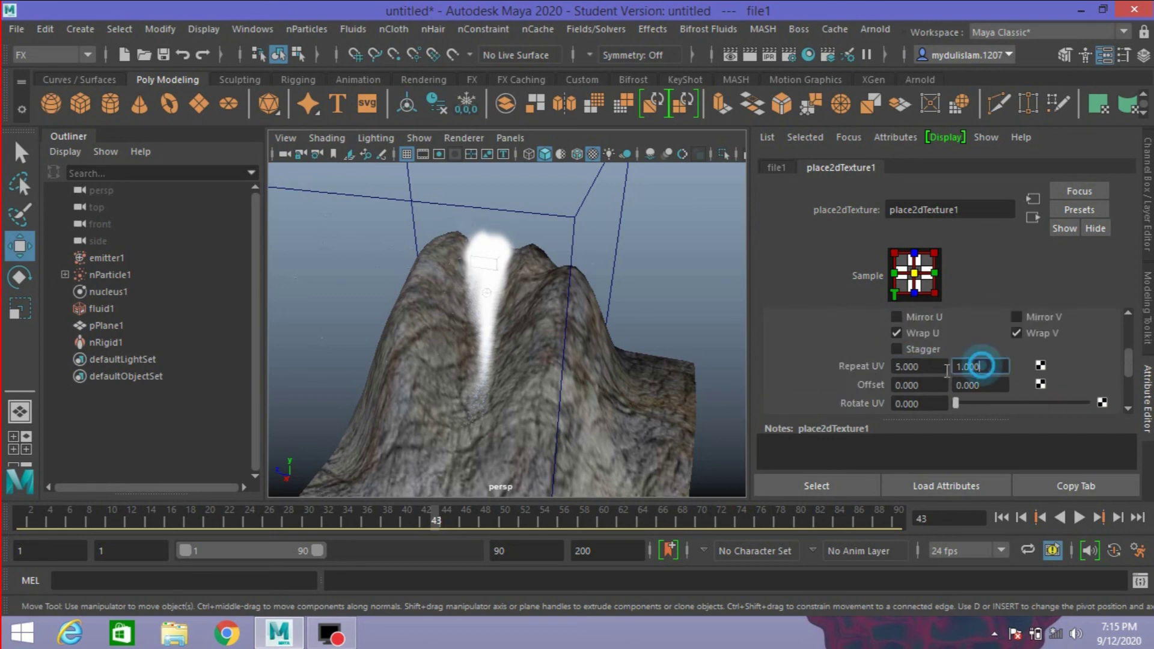
text(5)
key(Return)
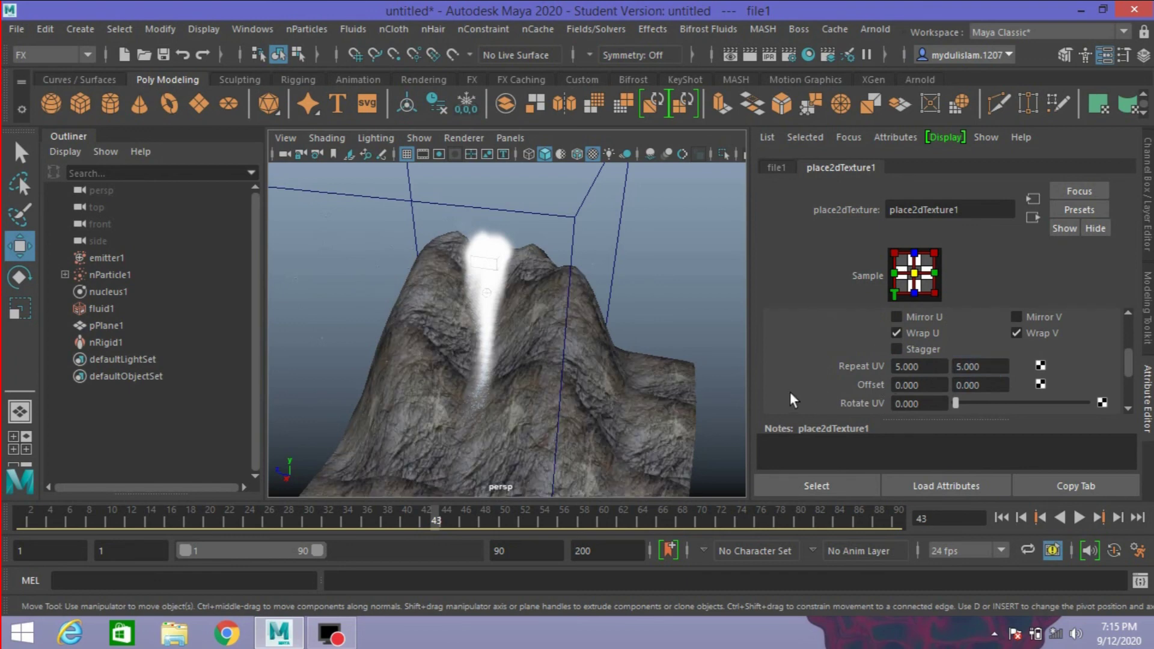
drag(926, 367, 882, 368)
text(0)
drag(986, 366, 953, 365)
text(20)
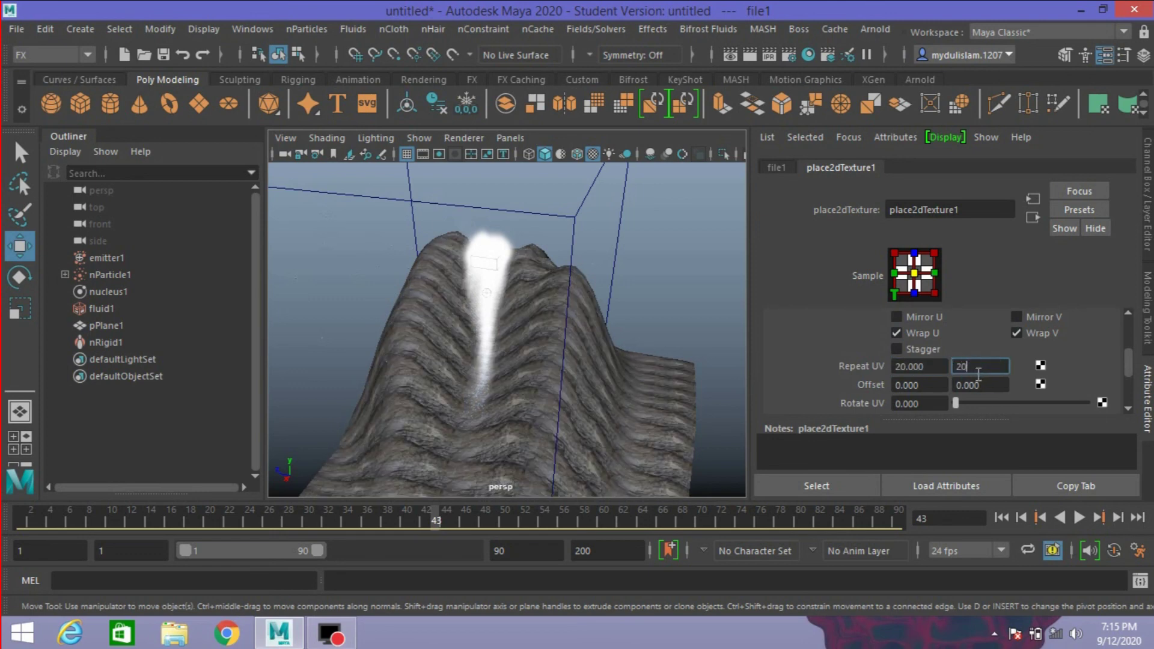
key(Return)
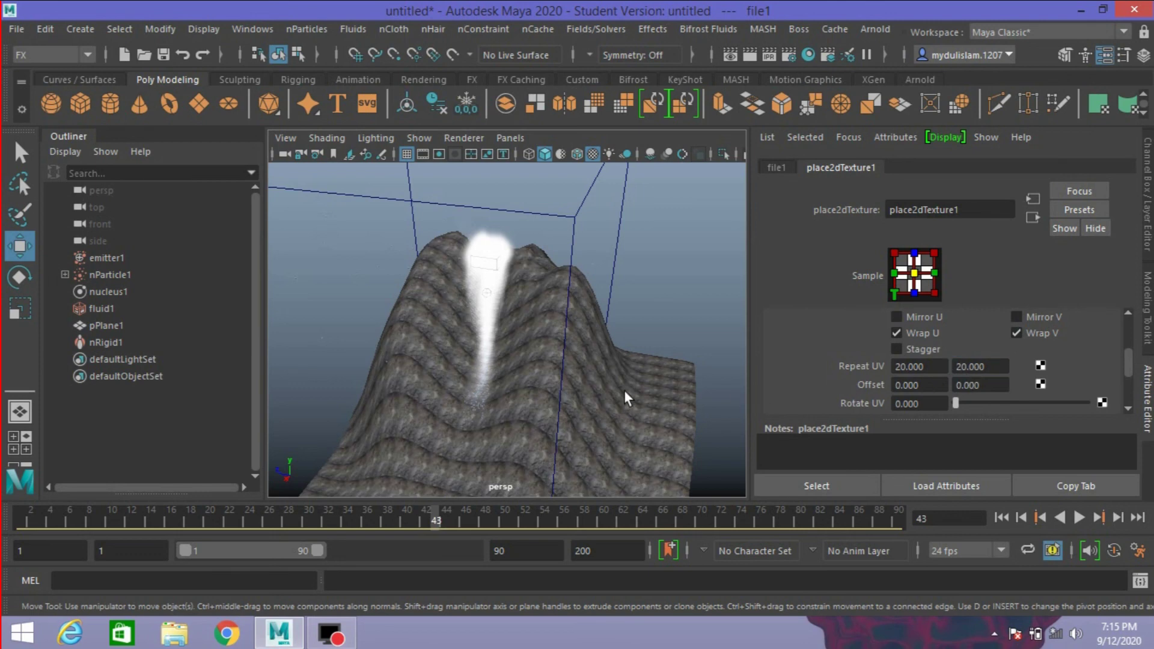
- Set place2dTexture1's Repeat UV to 6 × 6
drag(927, 373, 868, 367)
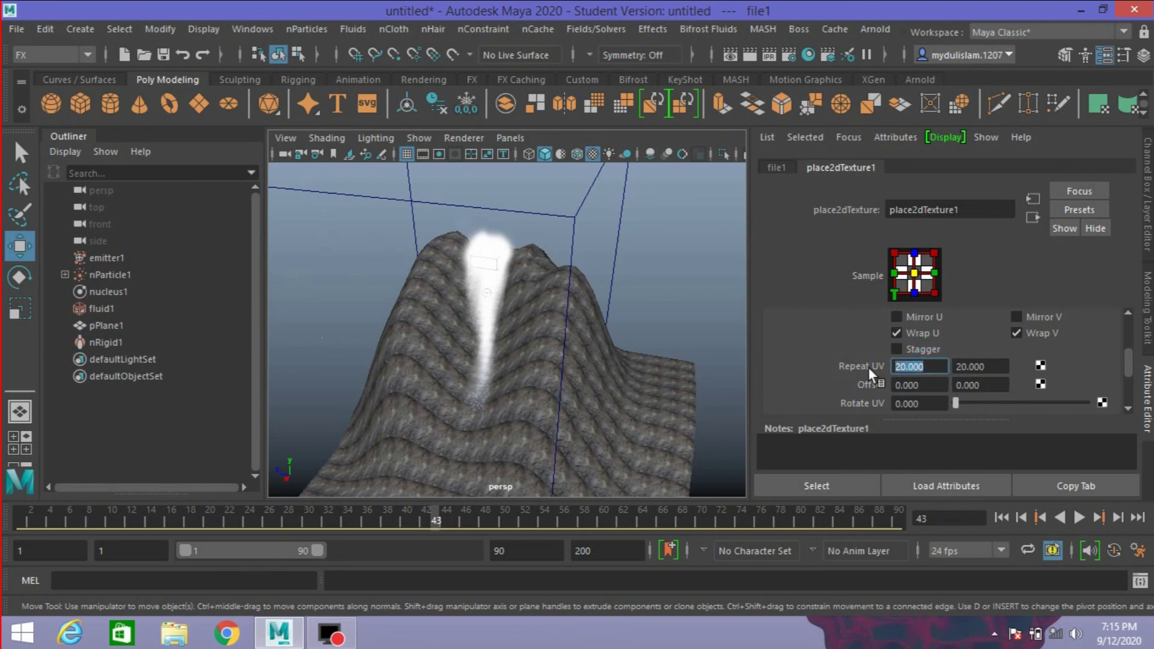
text(6)
drag(989, 366, 935, 365)
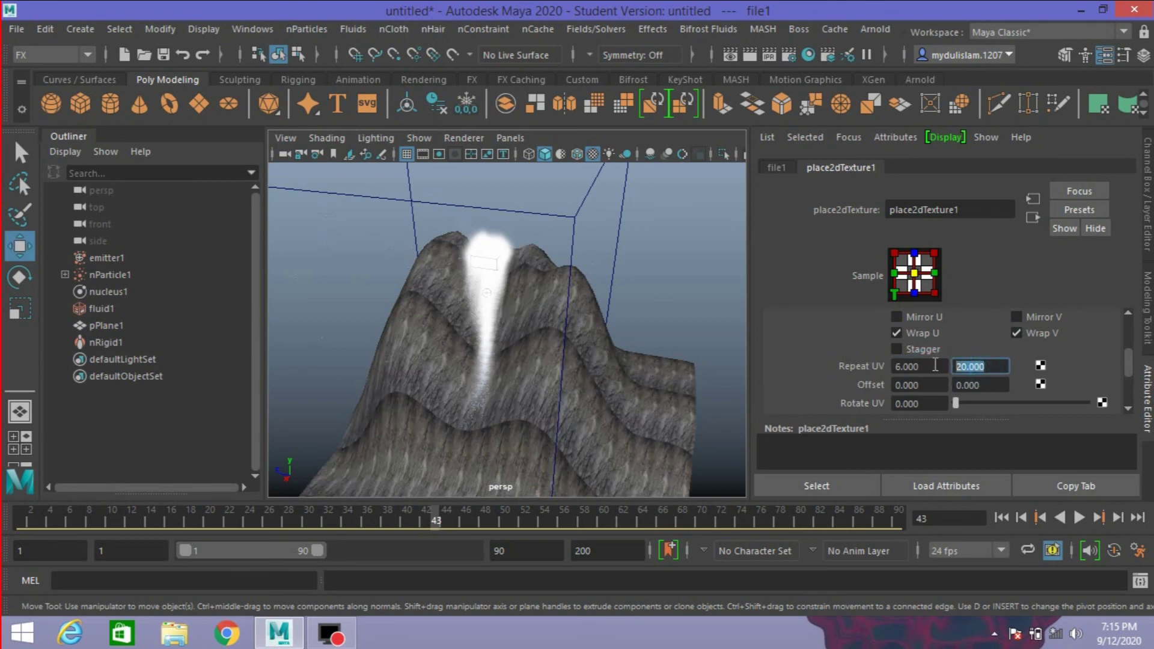
text(6)
key(Return)
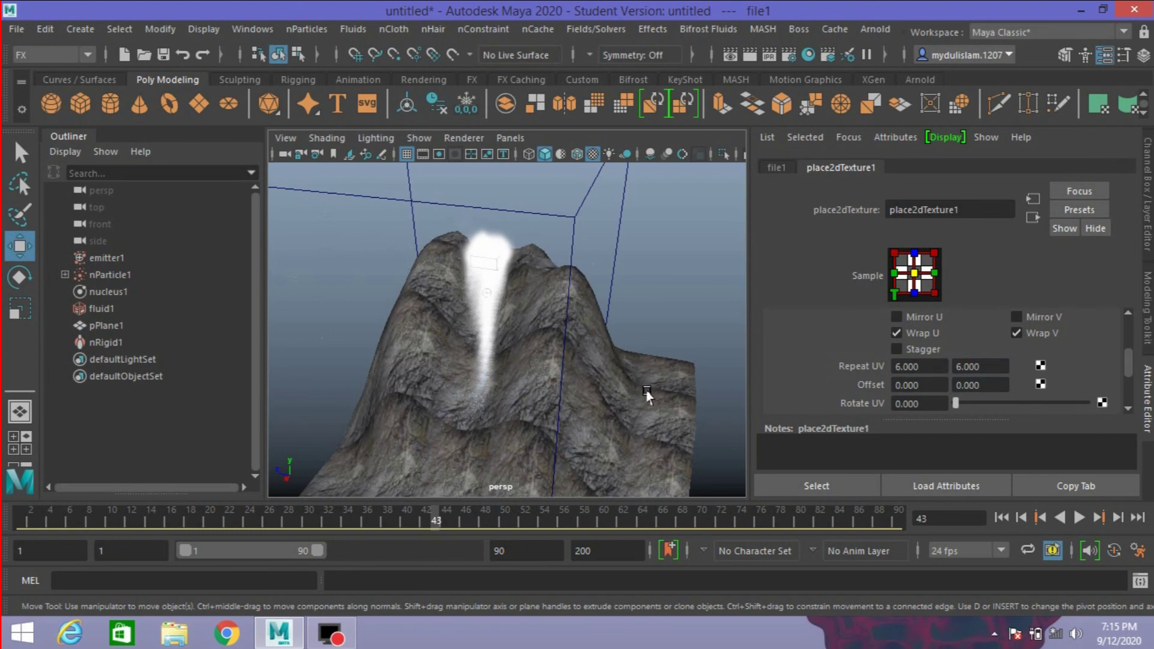
- Play the water simulation from frame 1 to frame 40, then orbit and zoom to view the plume
click(994, 518)
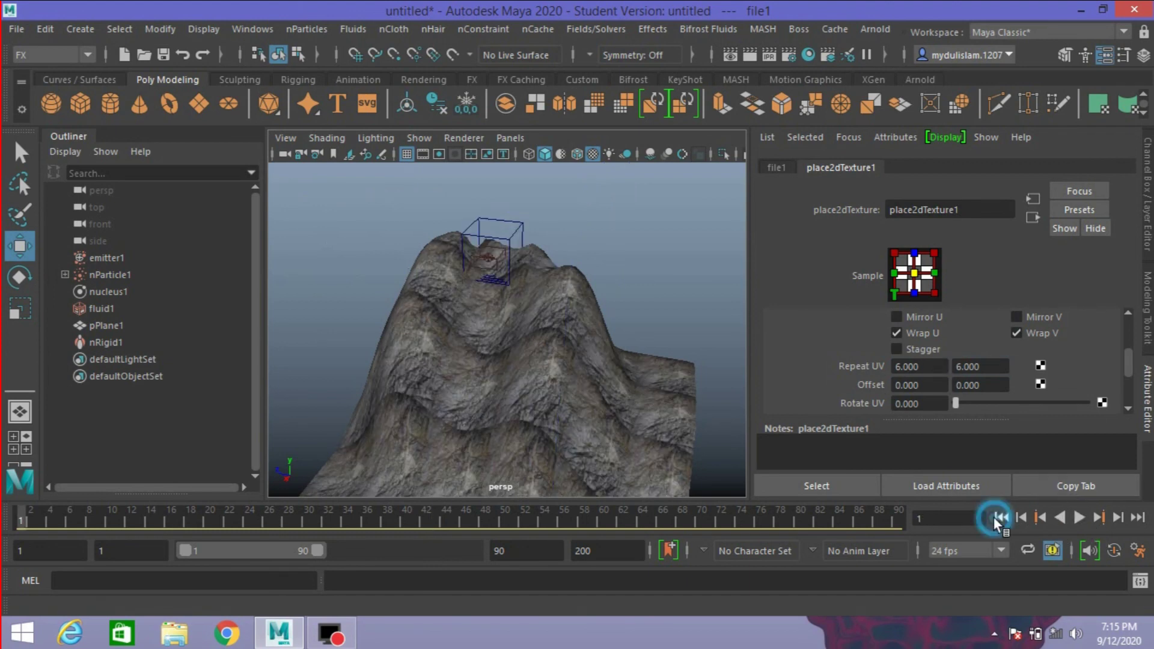
click(1072, 519)
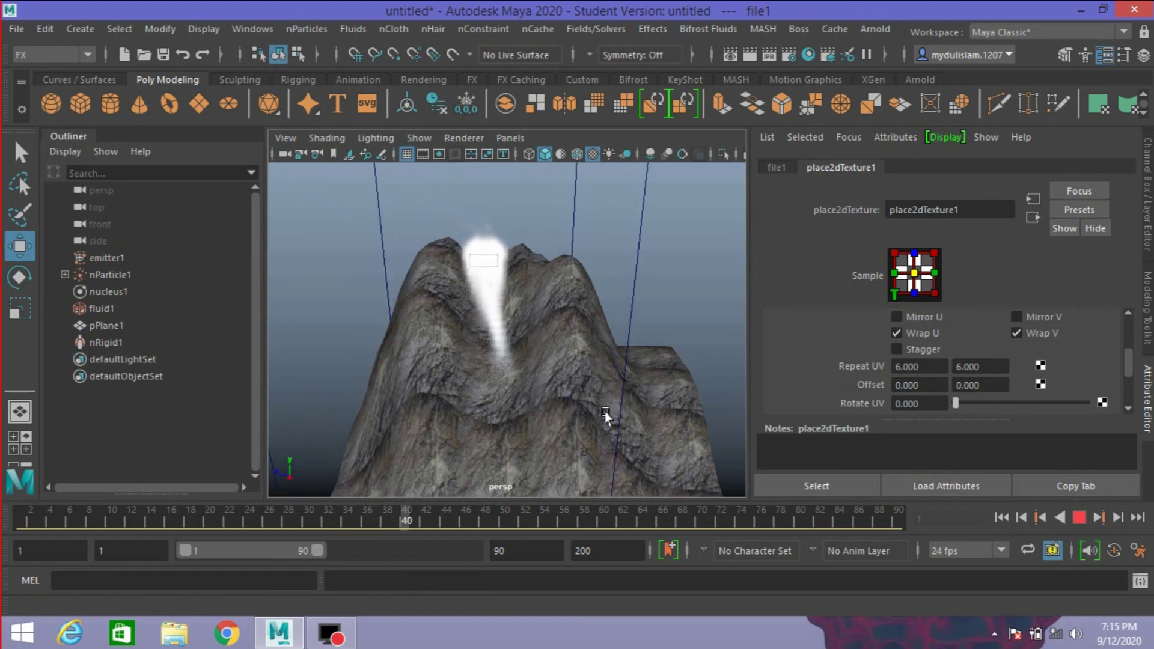
key(Escape)
alt+drag(582, 391, 572, 392)
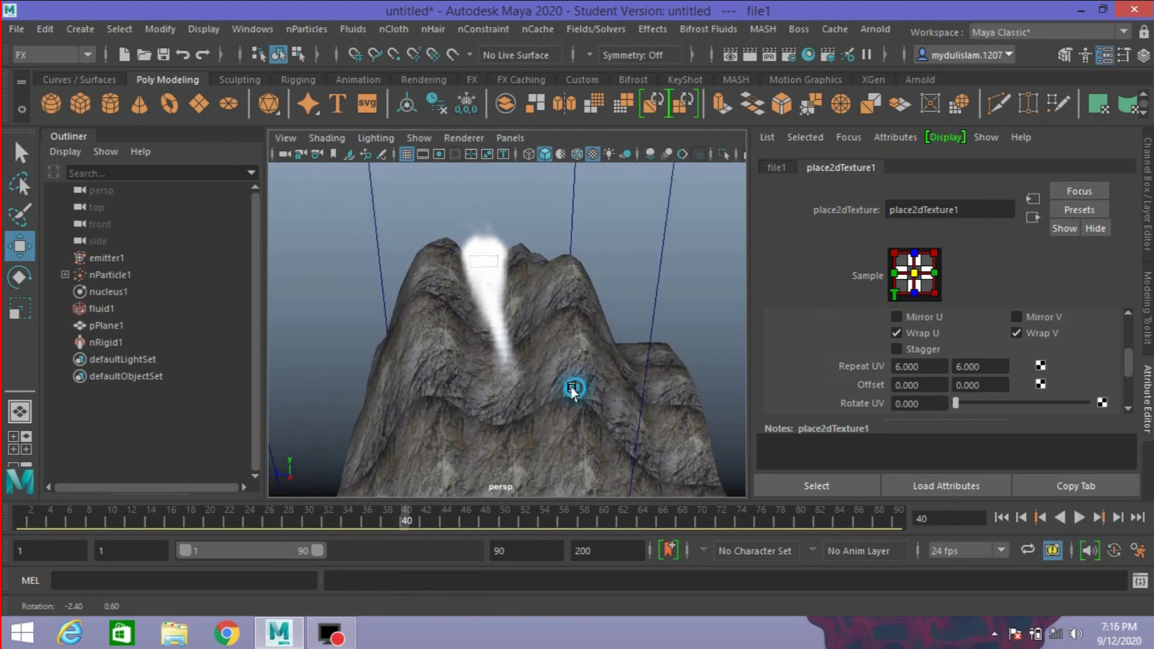
scroll(571, 392, up, 3)
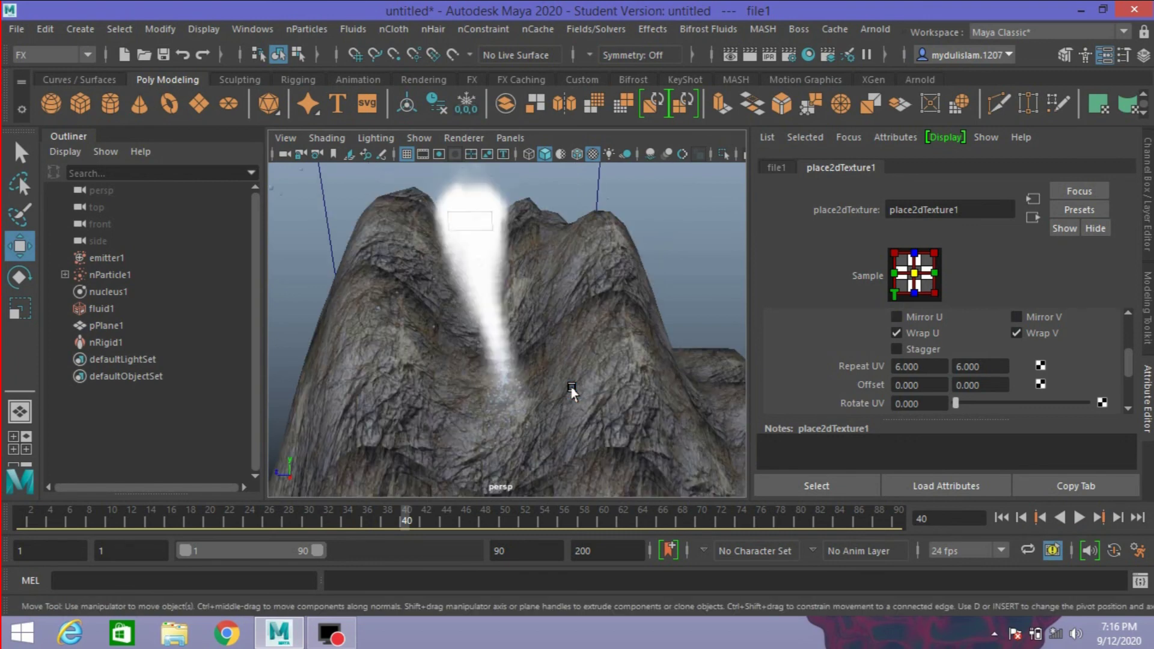